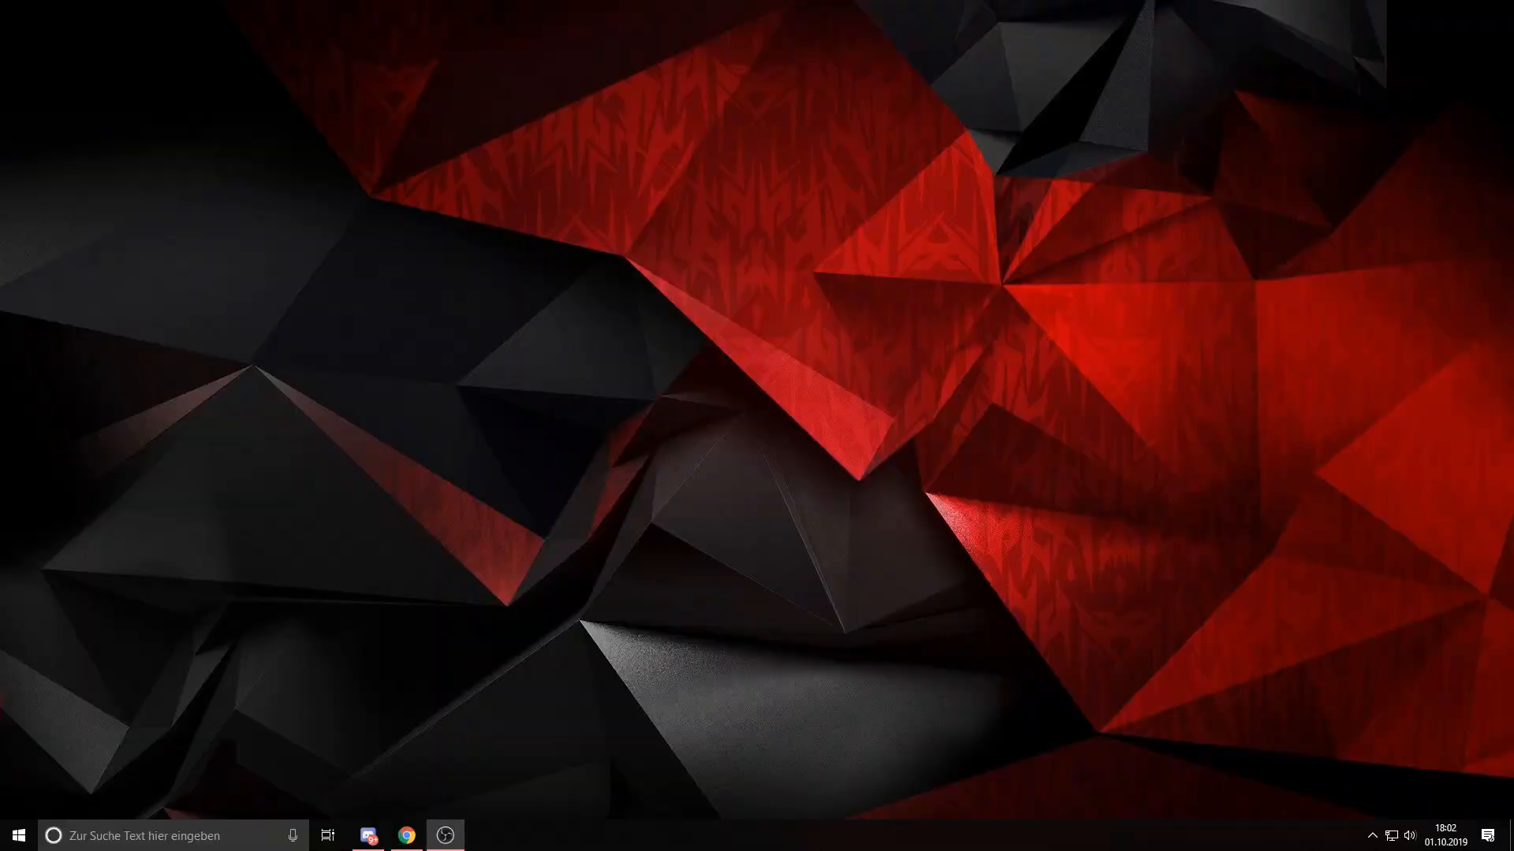
Step: Launch Visual Studio from the Windows search results for "vi"
key(super+s)
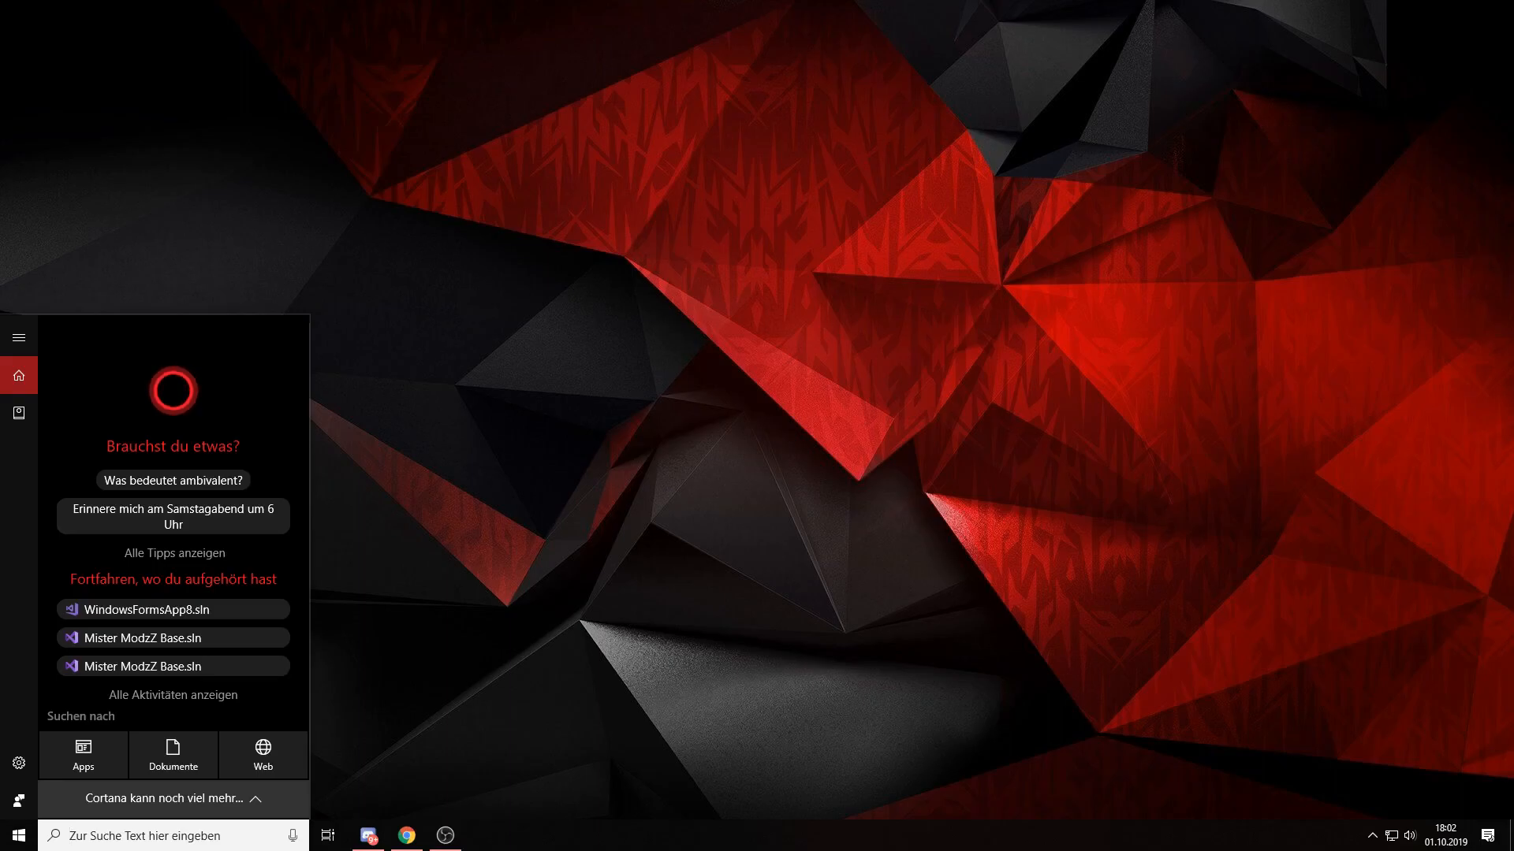
text(vi)
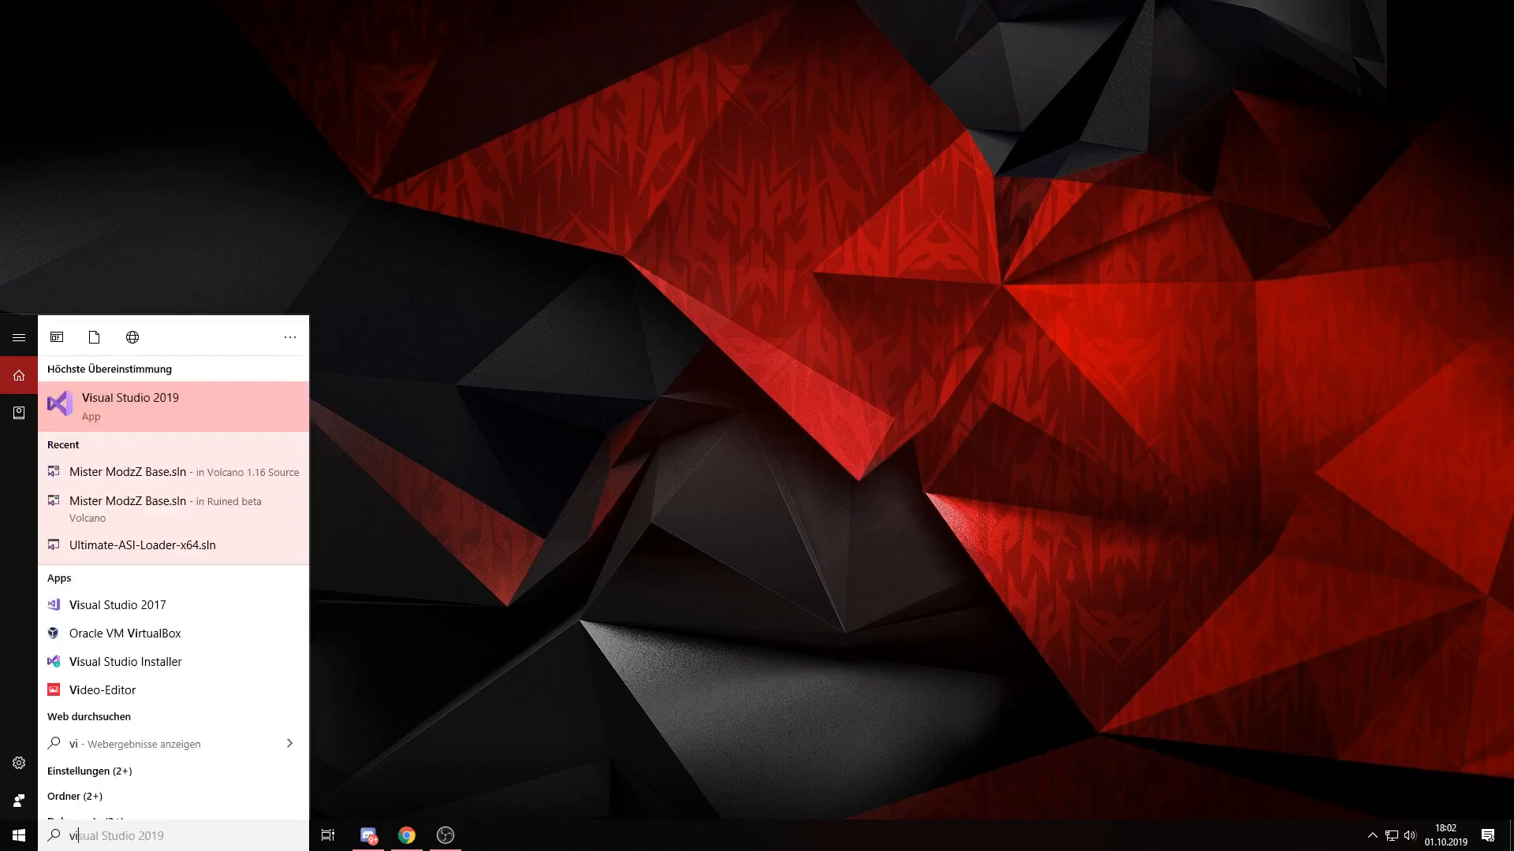
key(Down)
key(Down)
key(Down)
key(Down)
key(Down)
key(Return)
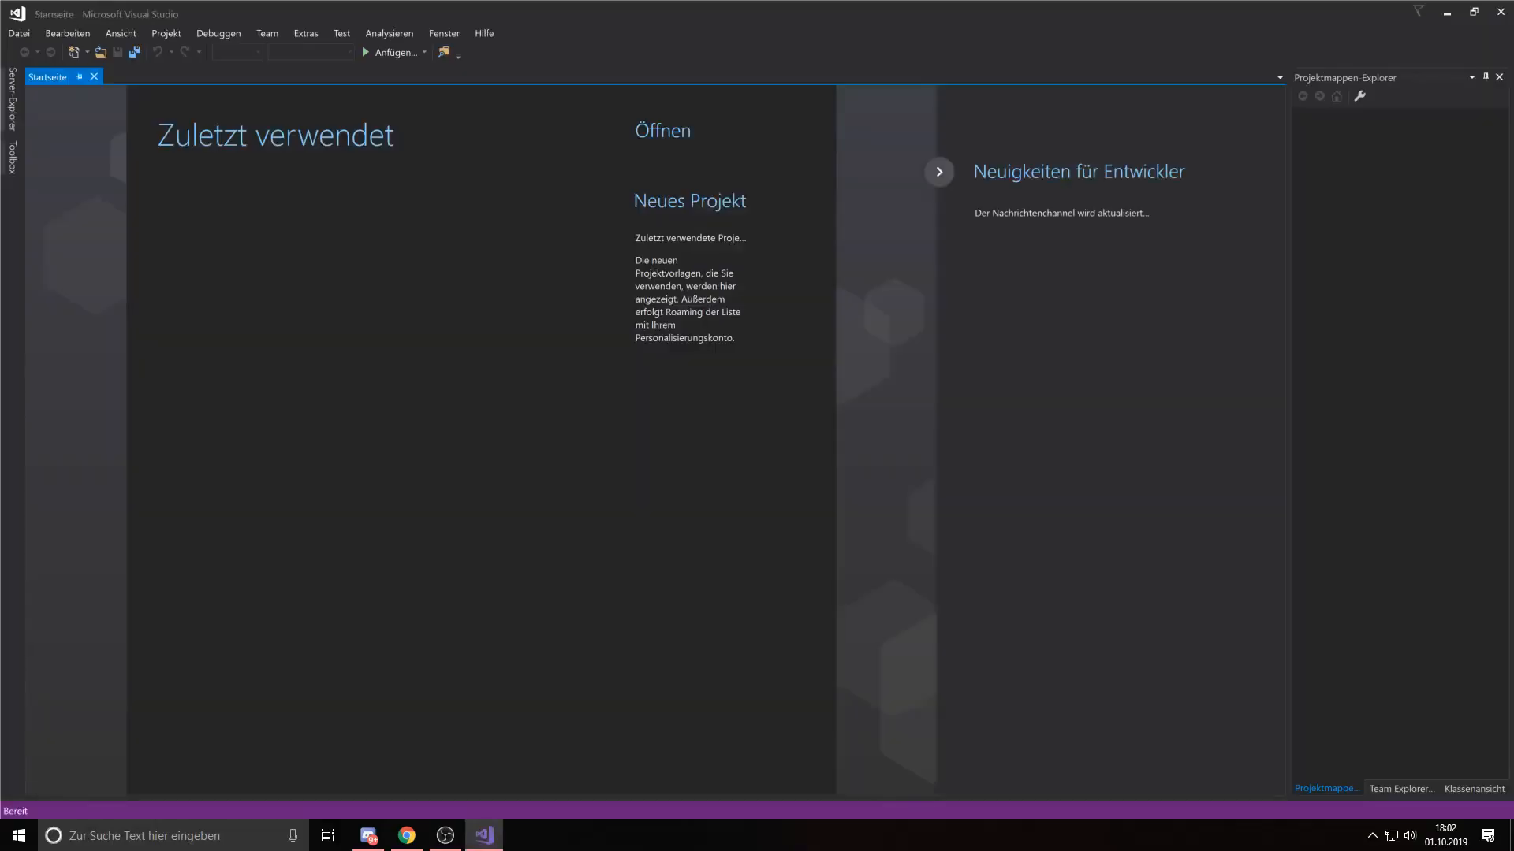
Step: Create a new Windows Forms-App (.NET Framework) project named Spam Bot via Datei > Neu > Projekt
key(alt+d)
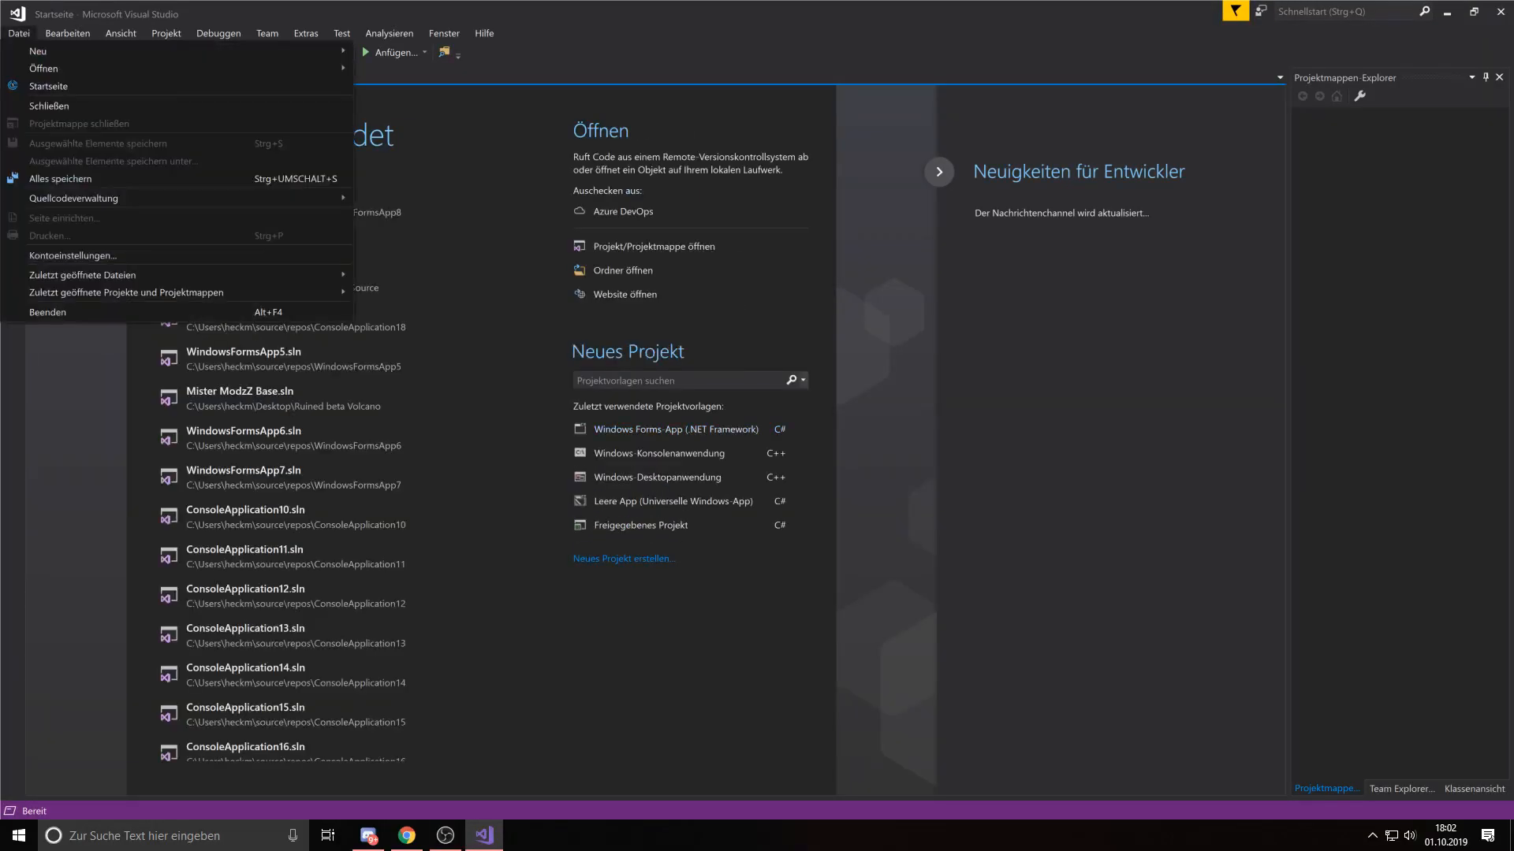
key(Right)
key(Return)
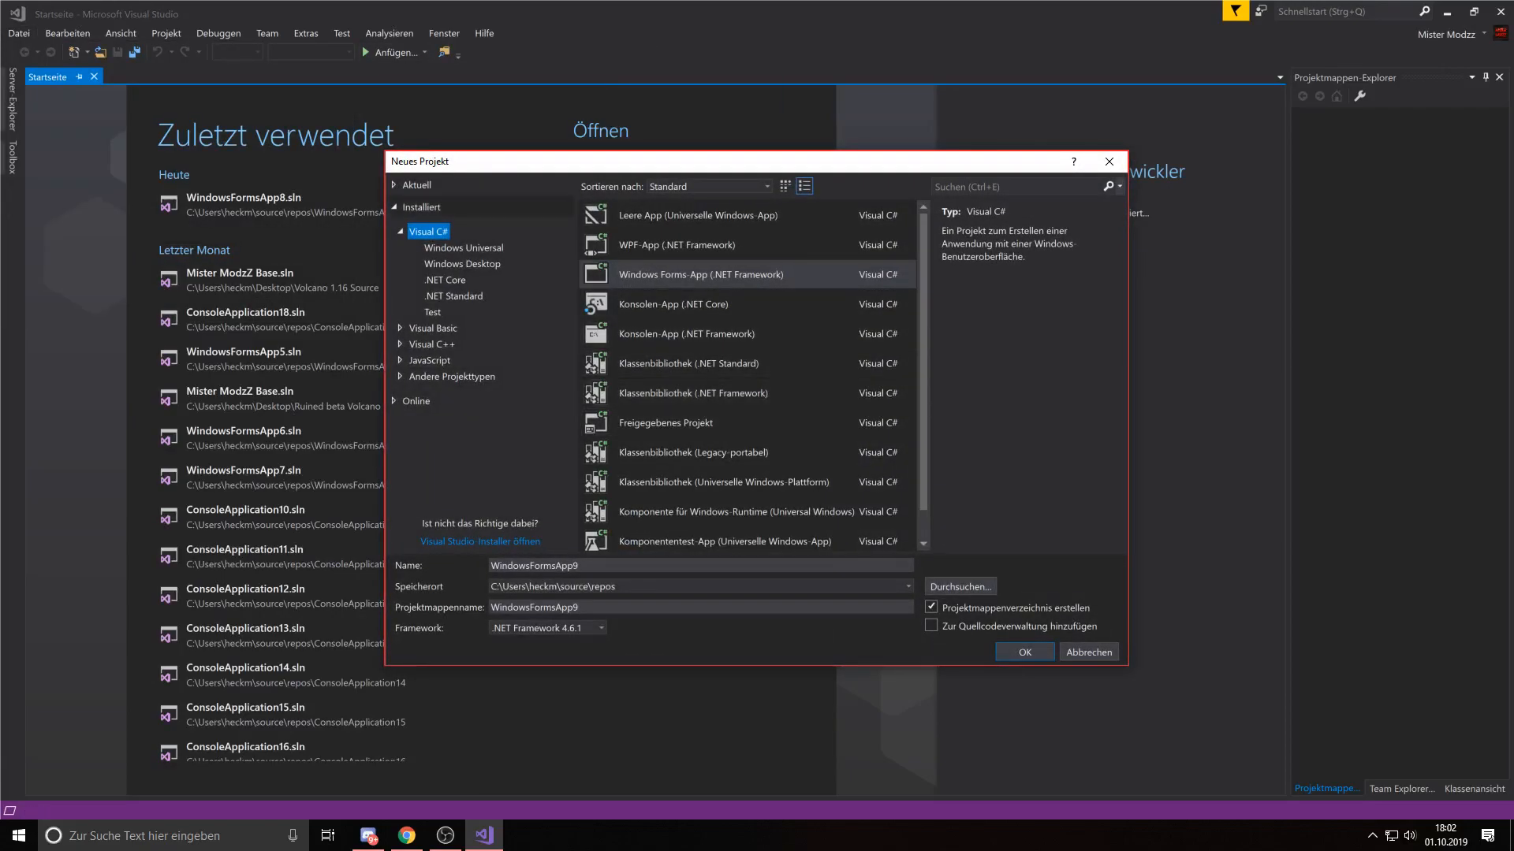
key(Tab)
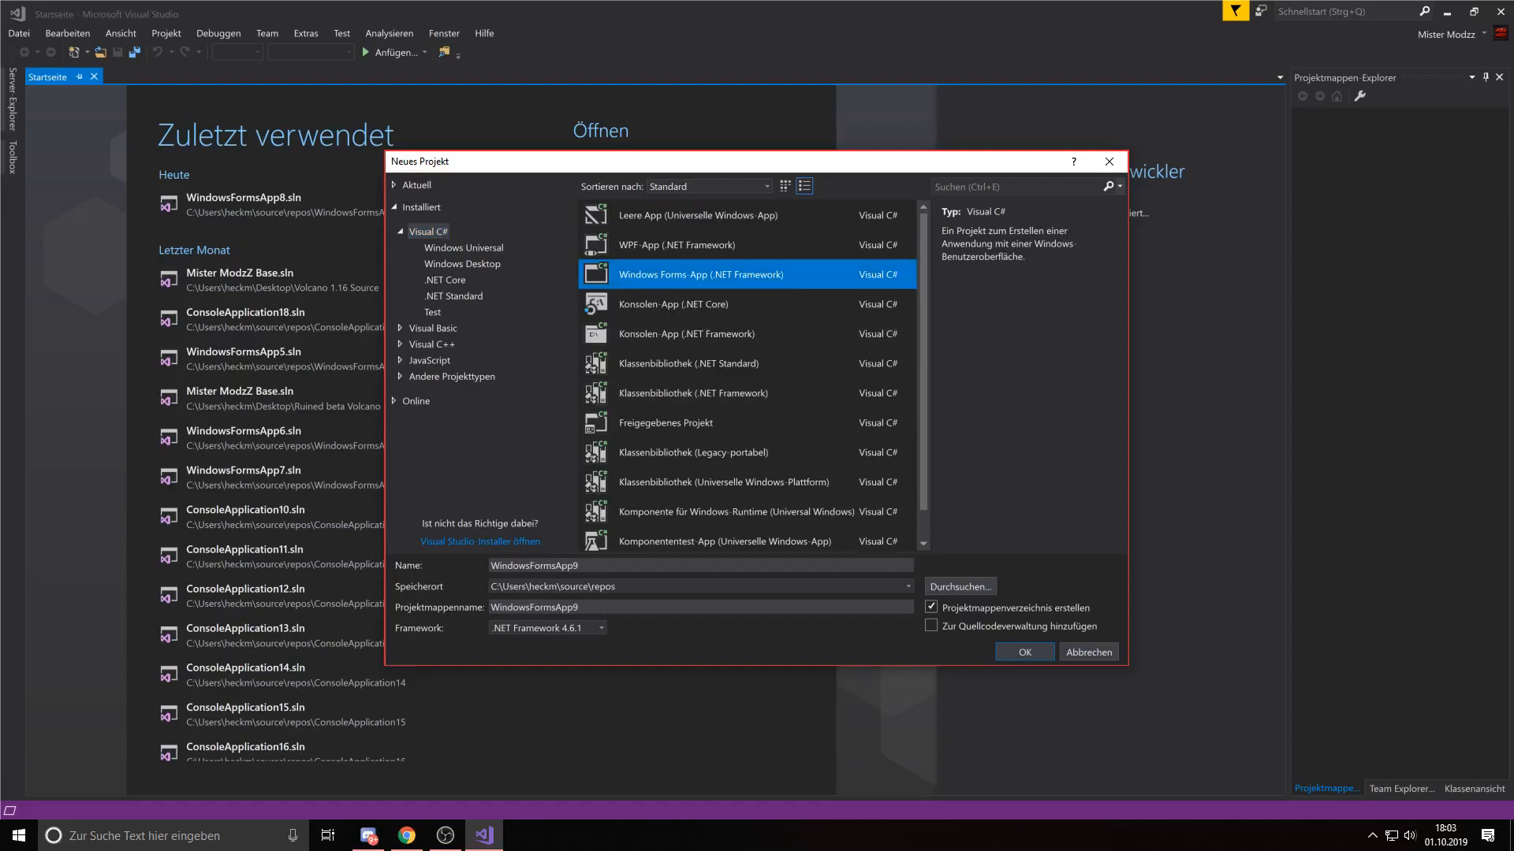
key(Tab)
text(Spam Bot)
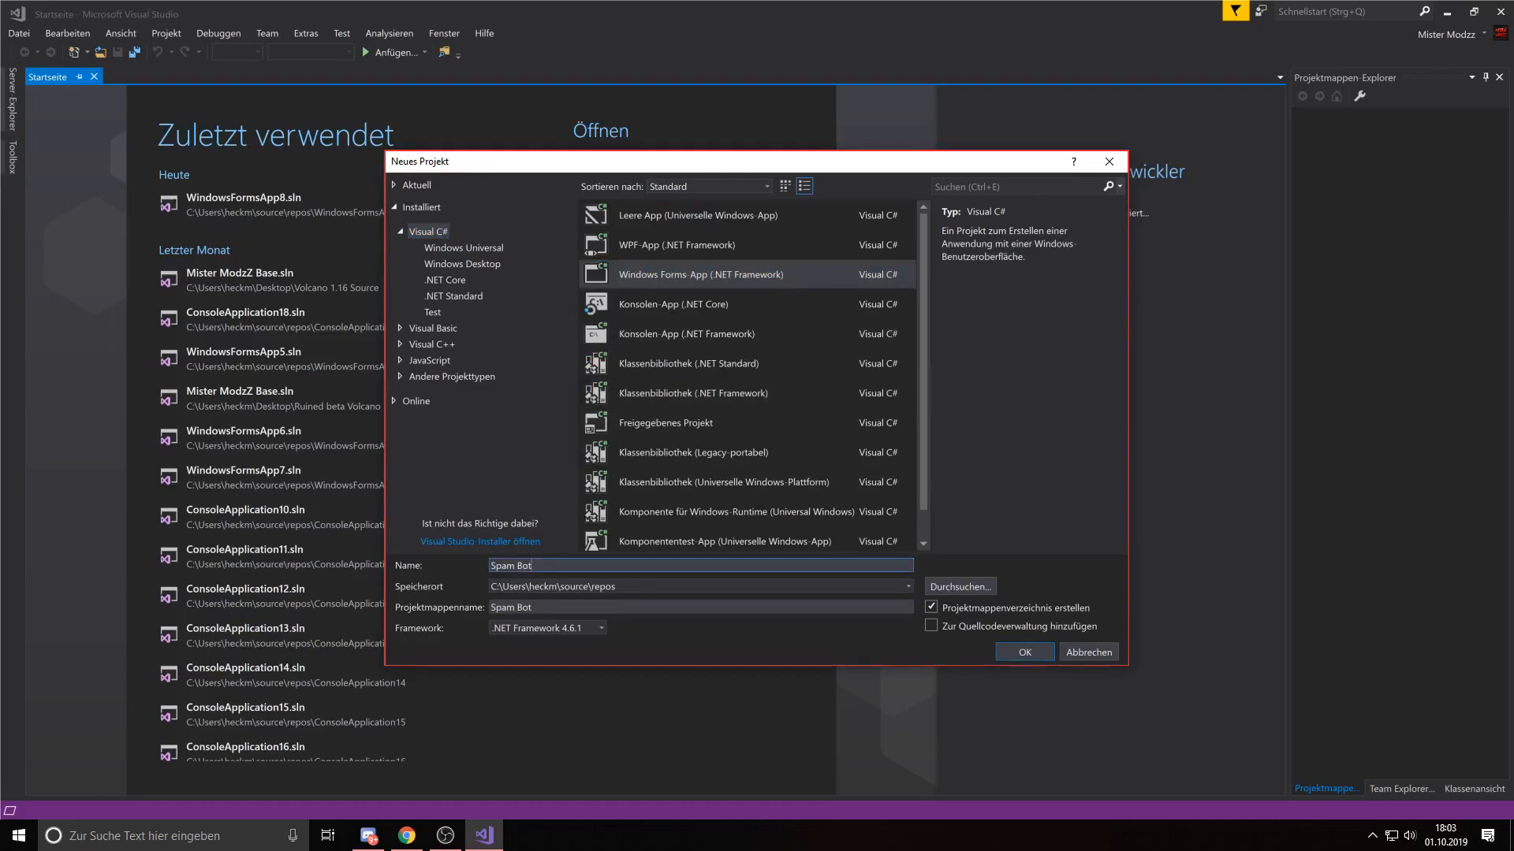
key(Return)
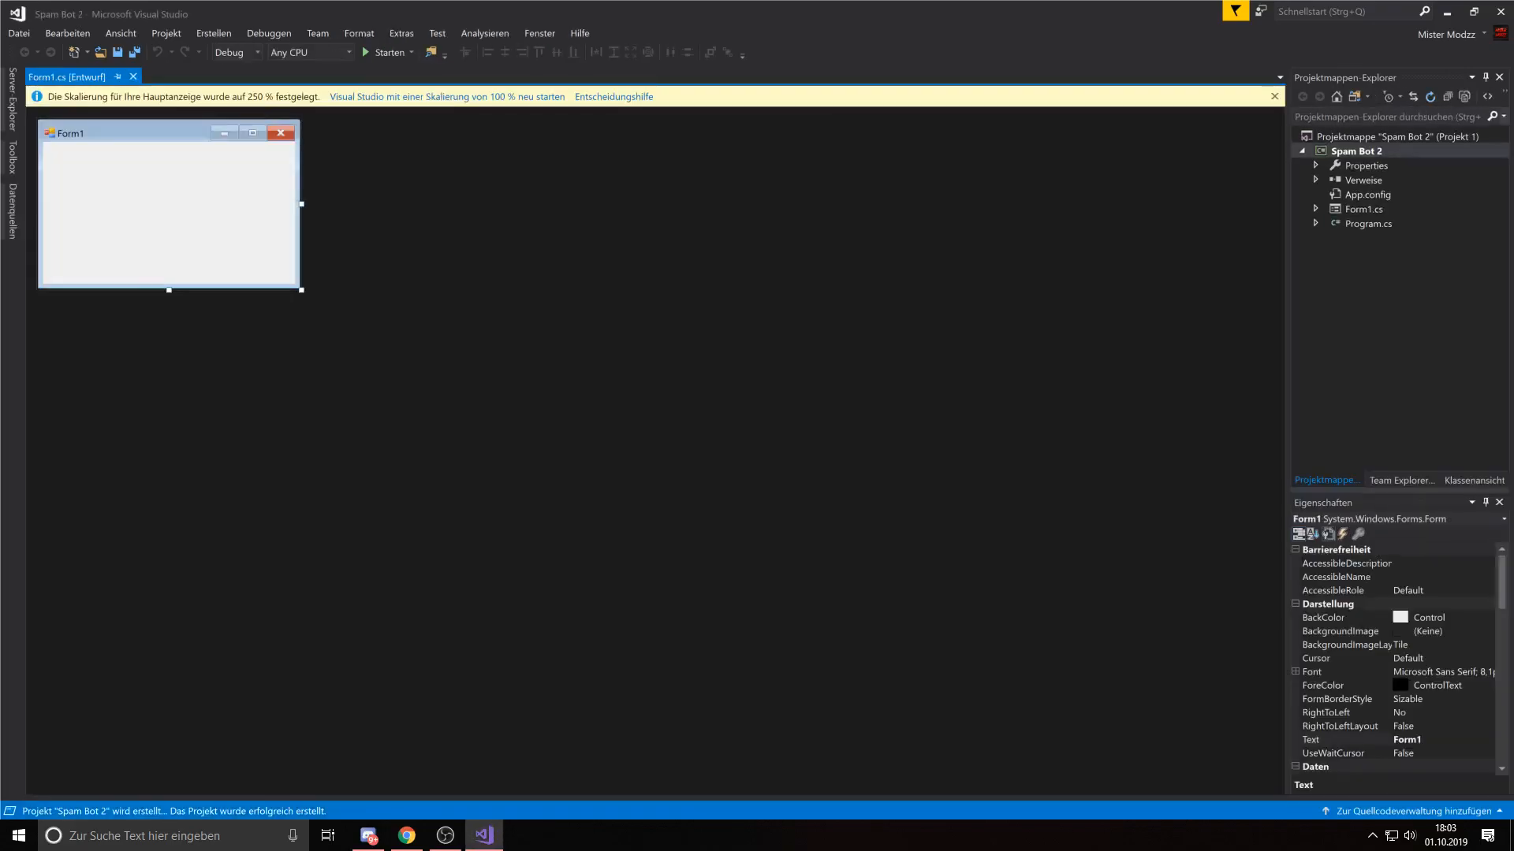
Step: Add a label from the Toolbox and enlarge Form1 wider and taller
click(12, 158)
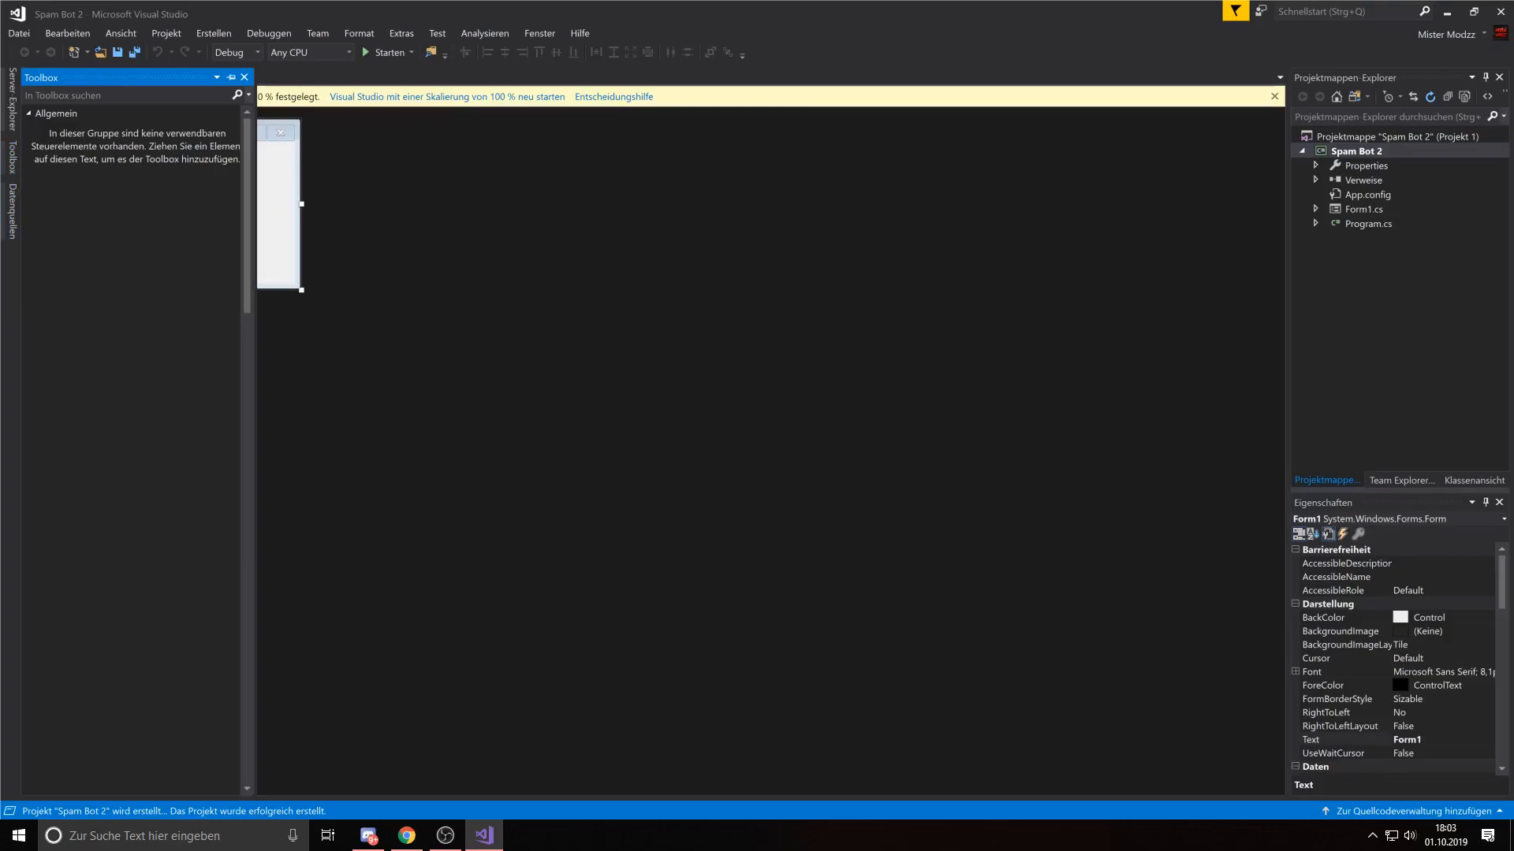
text(label)
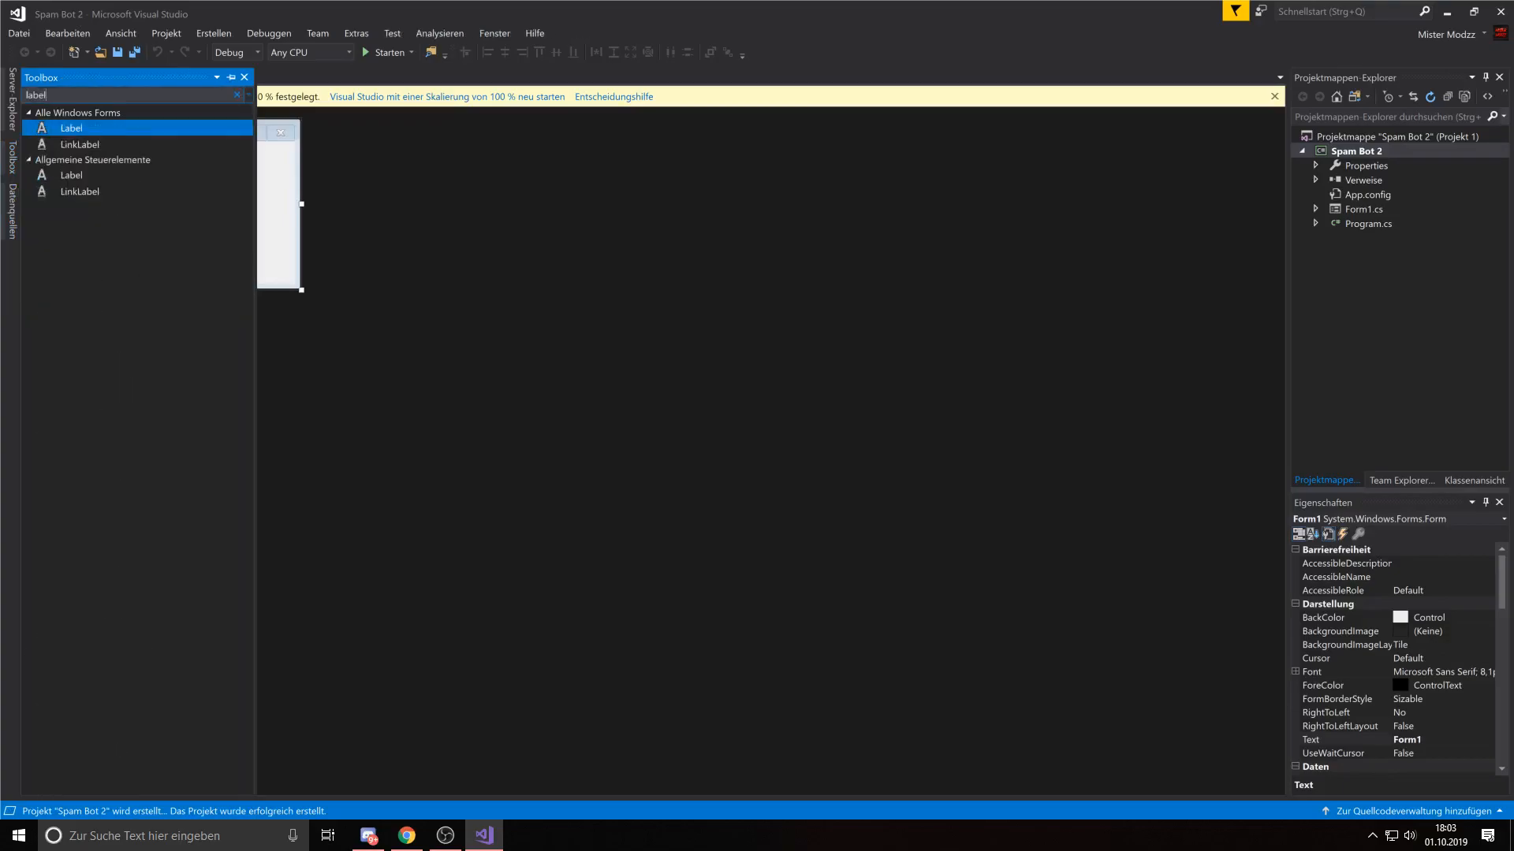
key(Return)
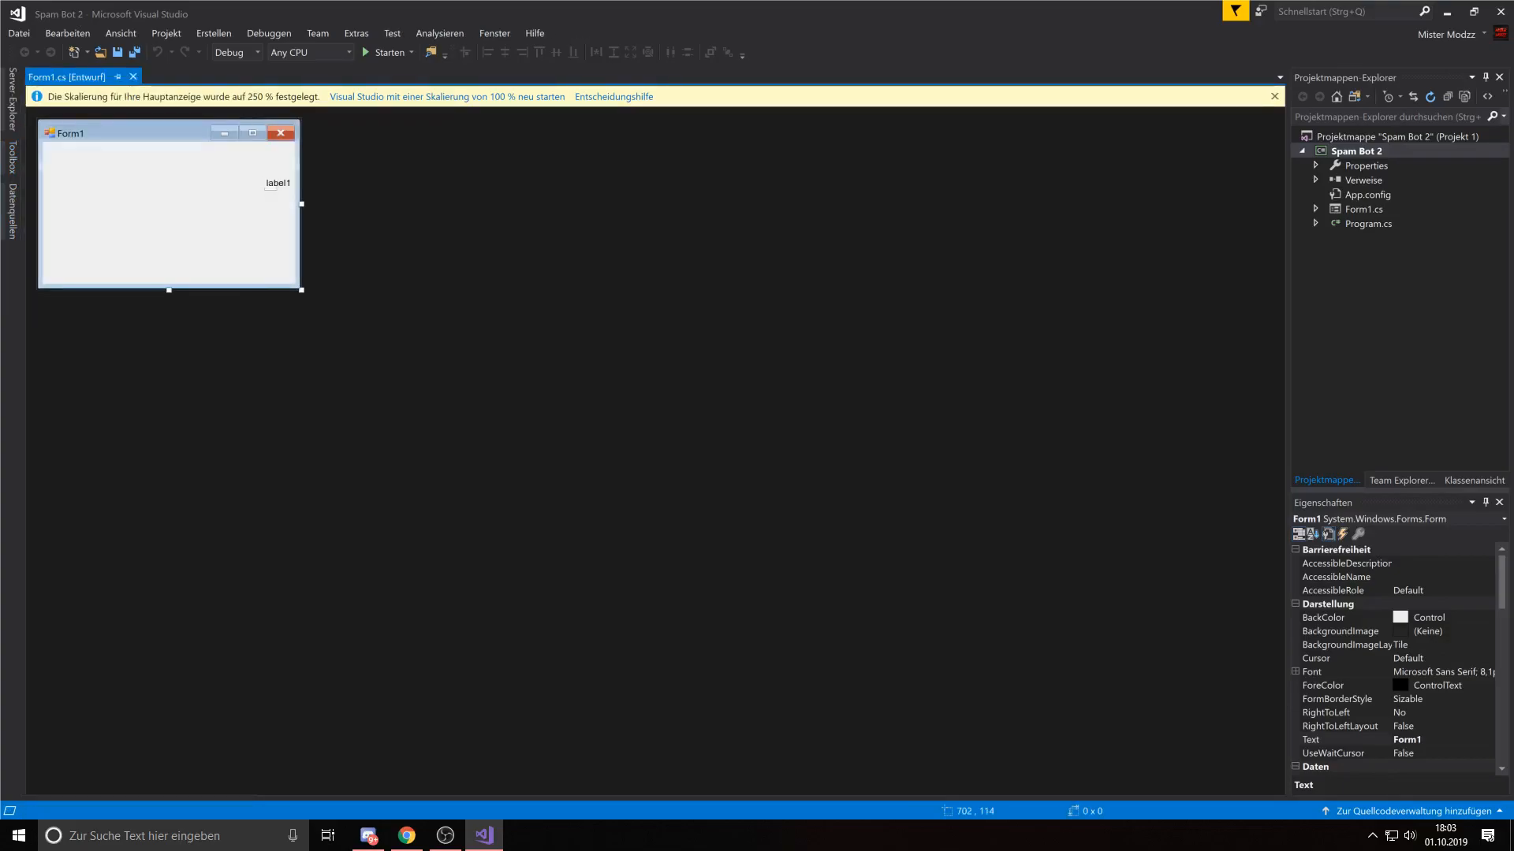
key(Escape)
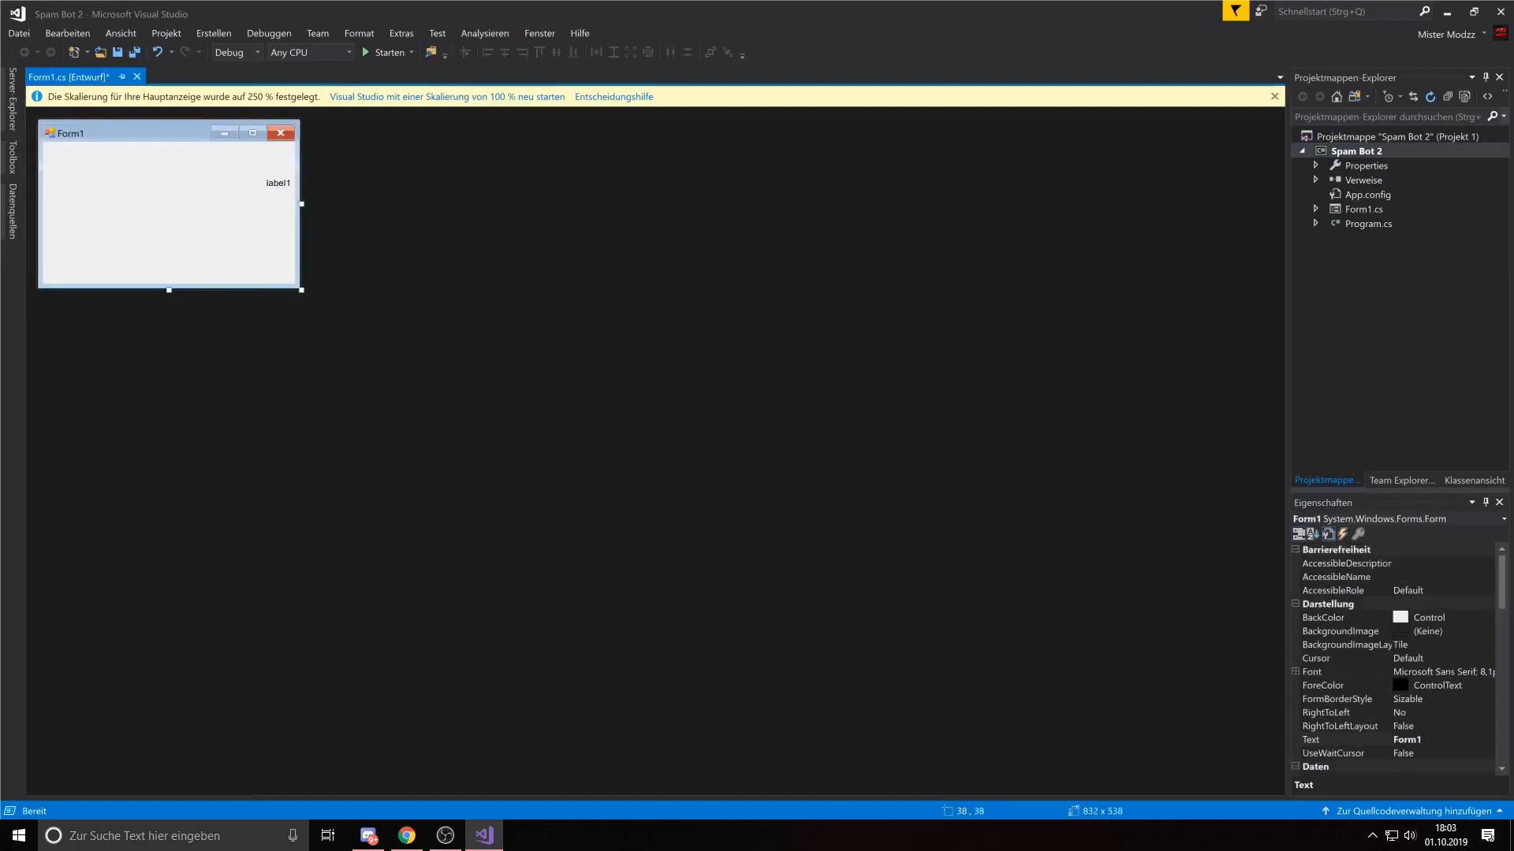
drag(301, 290, 535, 318)
key(Tab)
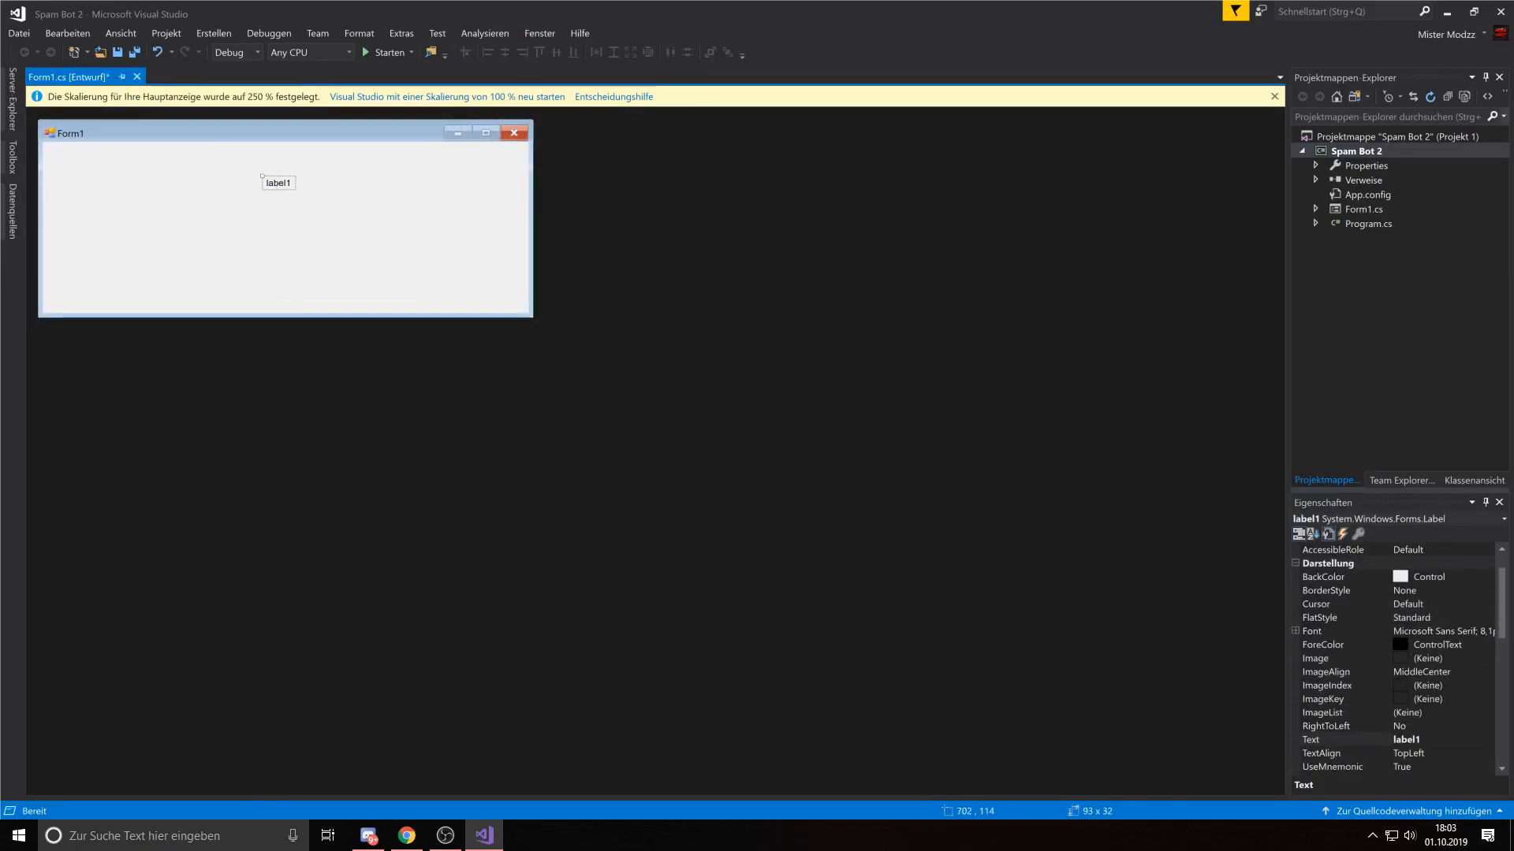
Step: Set the label text to SPAM BOT in Pricedown 18pt and move it toward the form's top
key(F4)
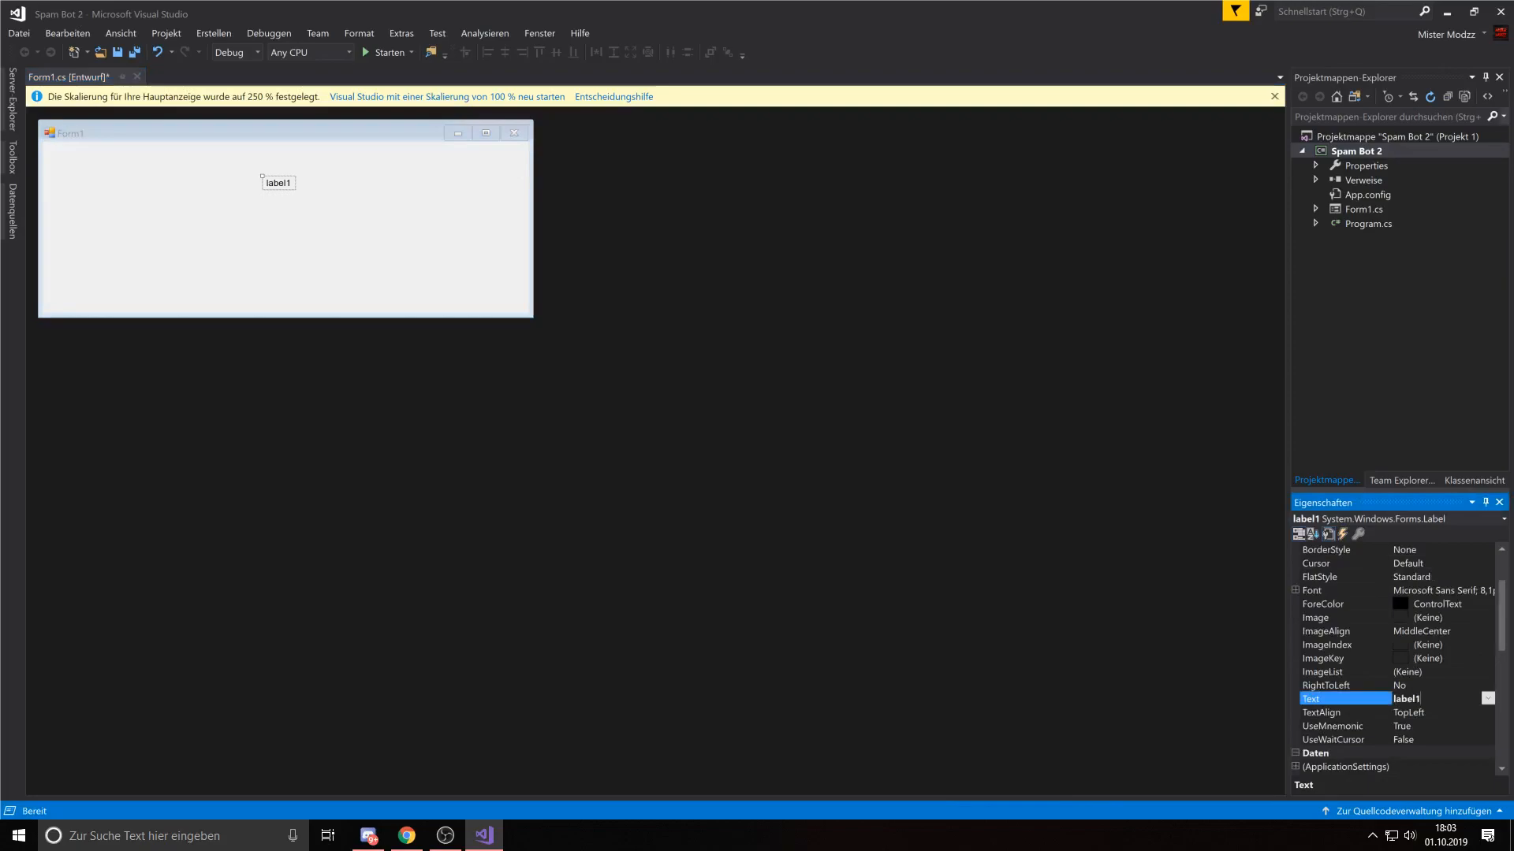
text(SPAM BOT)
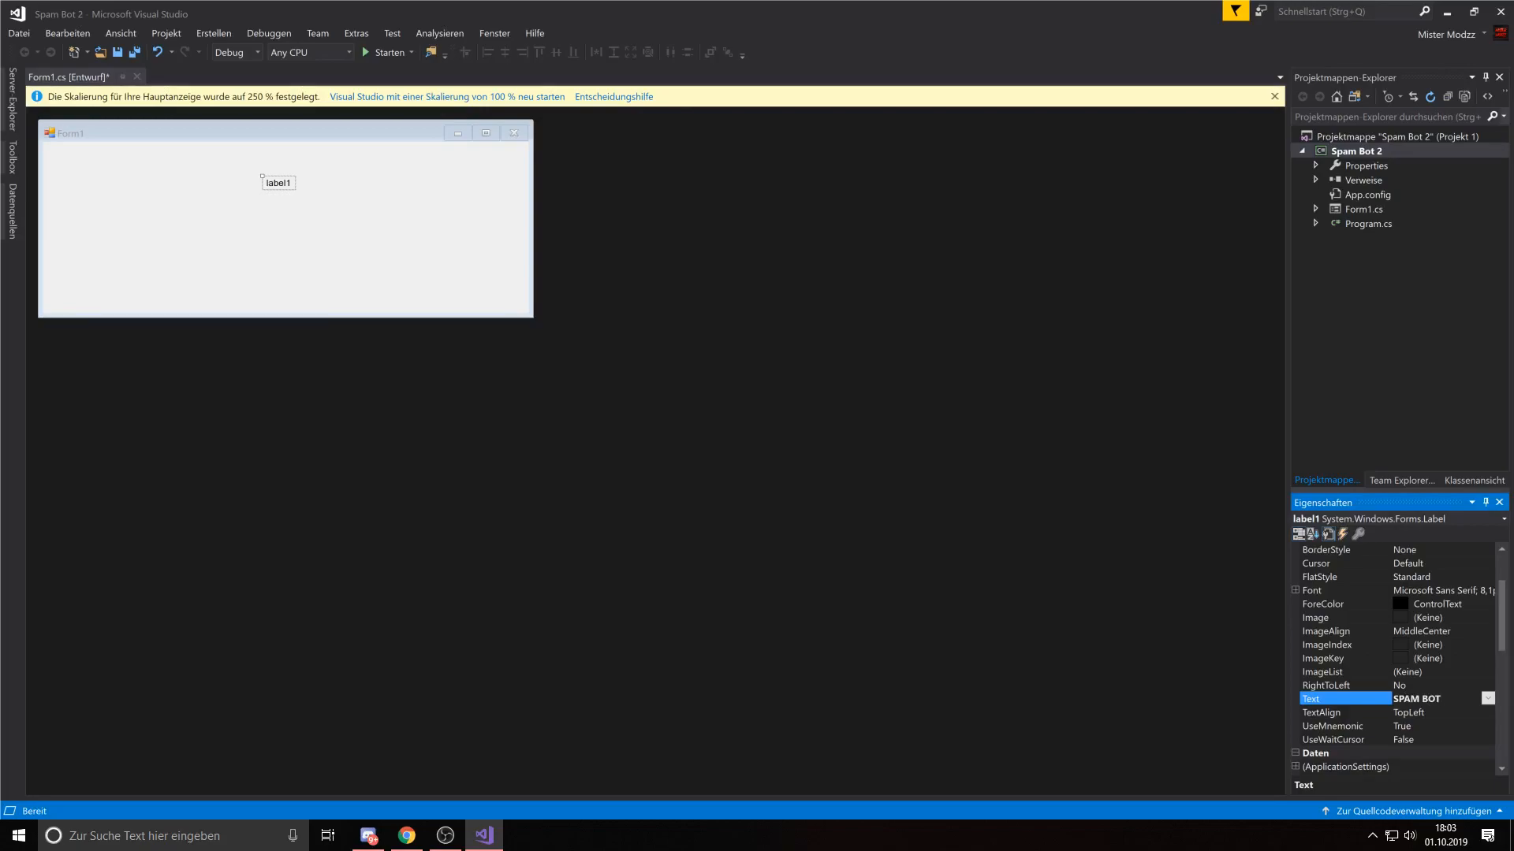
key(Down)
key(Up)
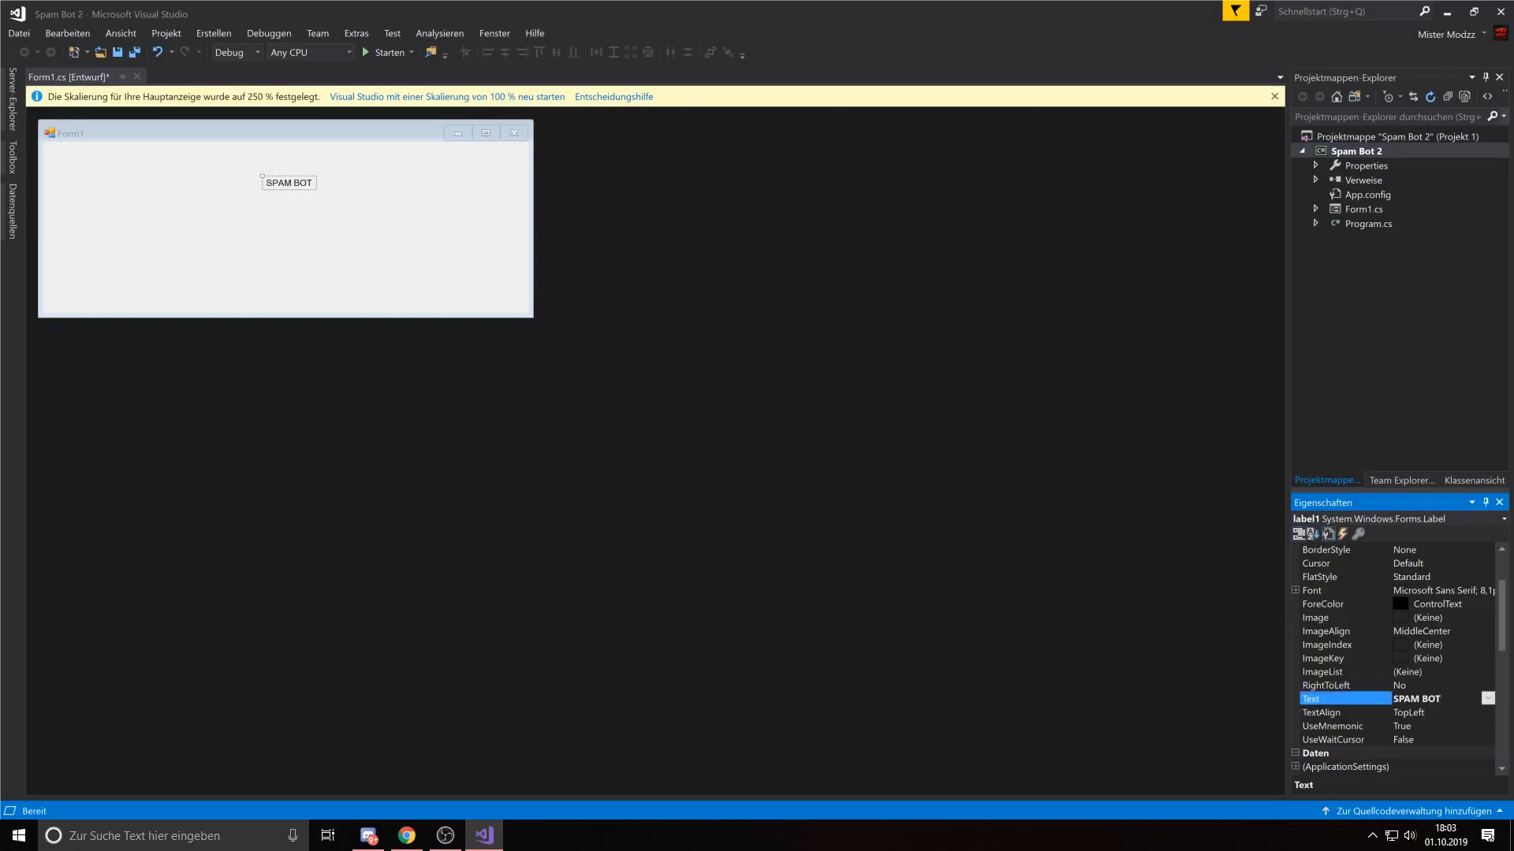
key(Up)
key(Up)
key(Up)
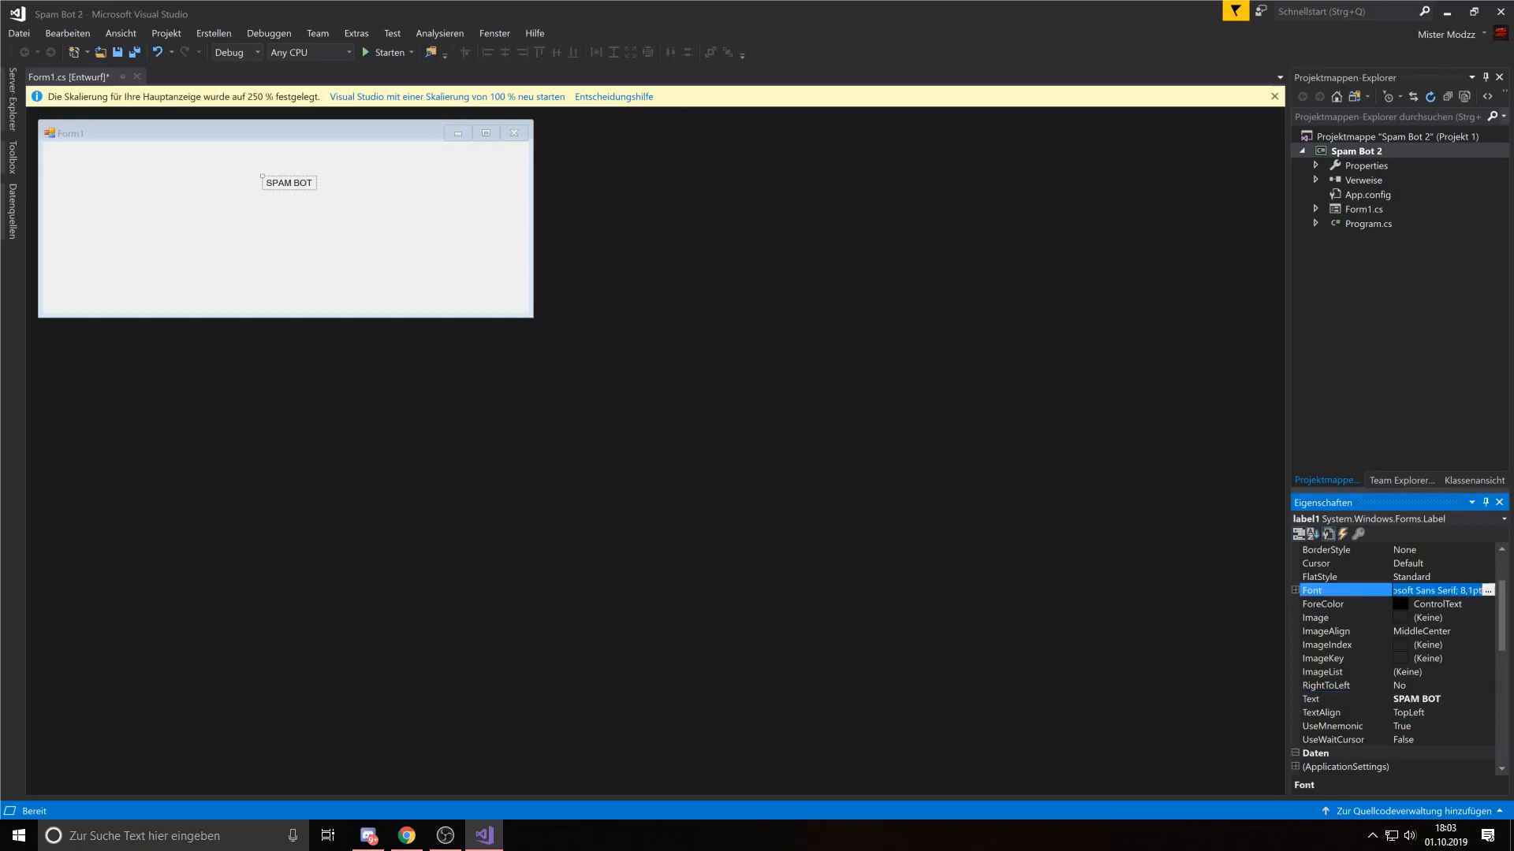
key(F4)
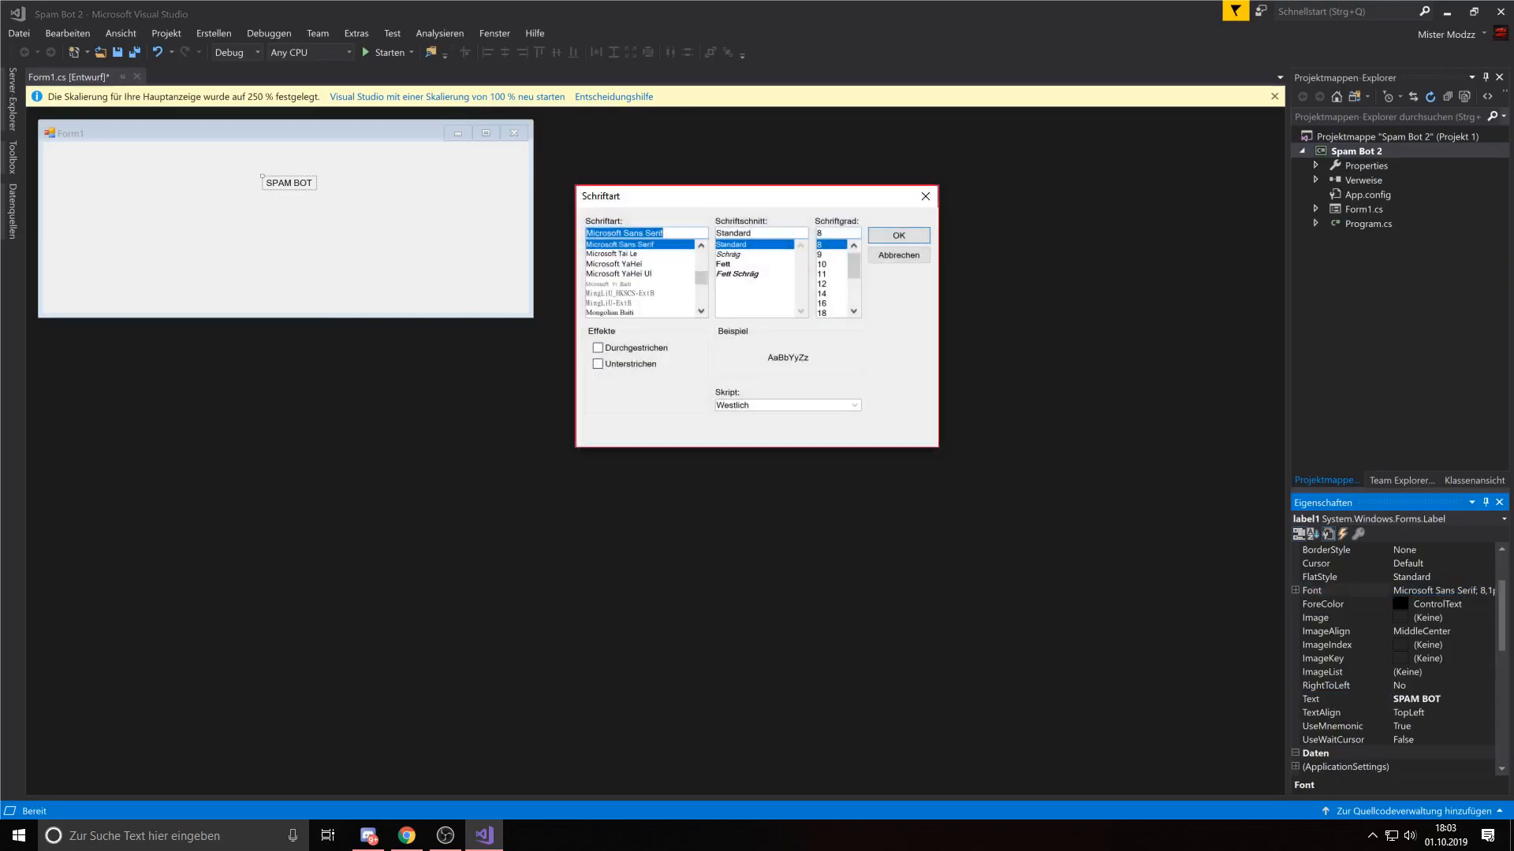
key(Return)
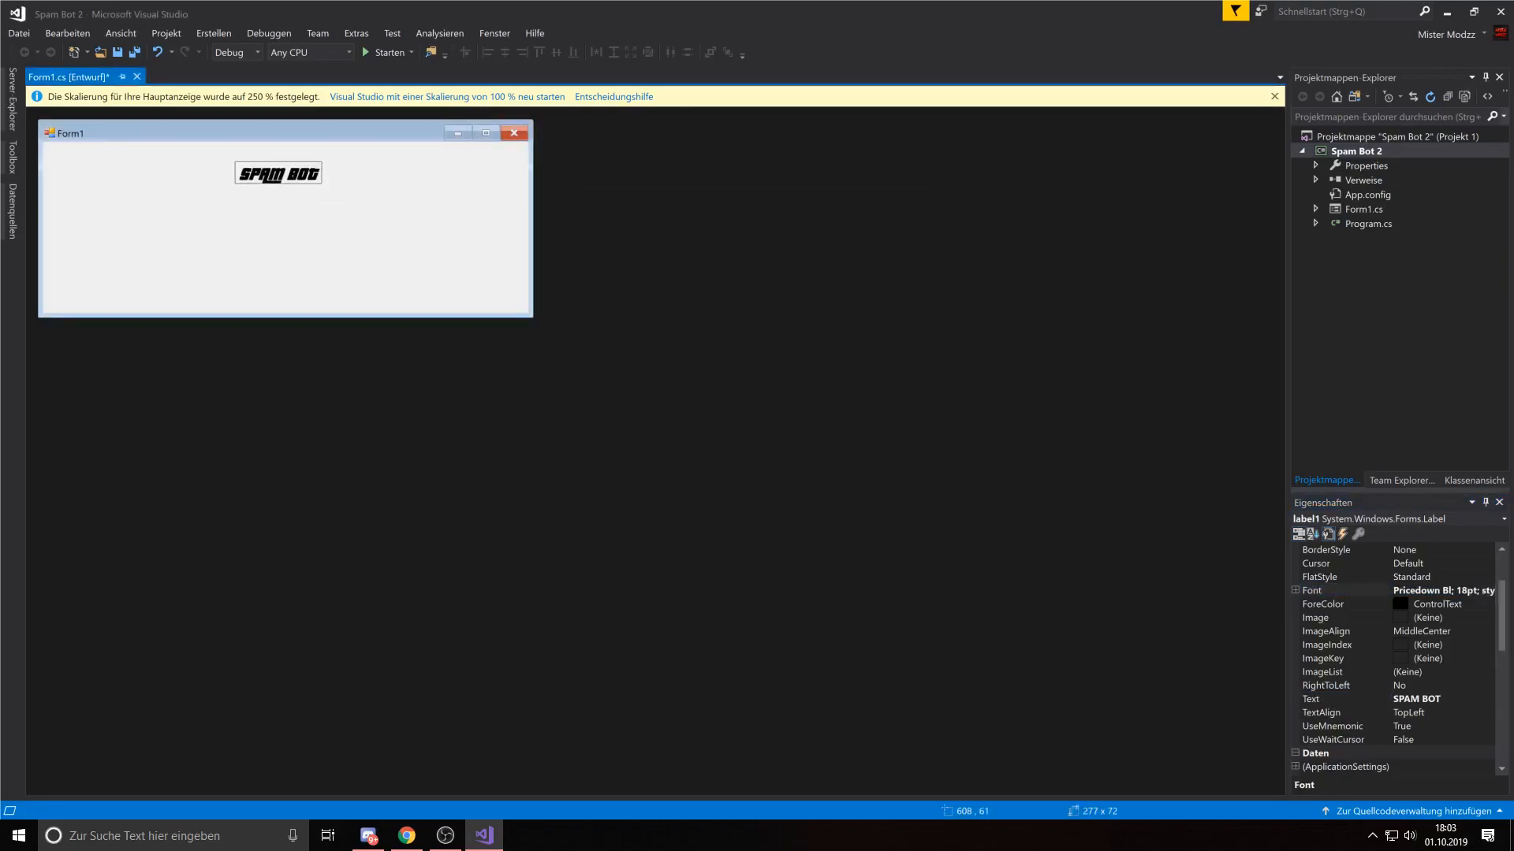
drag(269, 166, 264, 165)
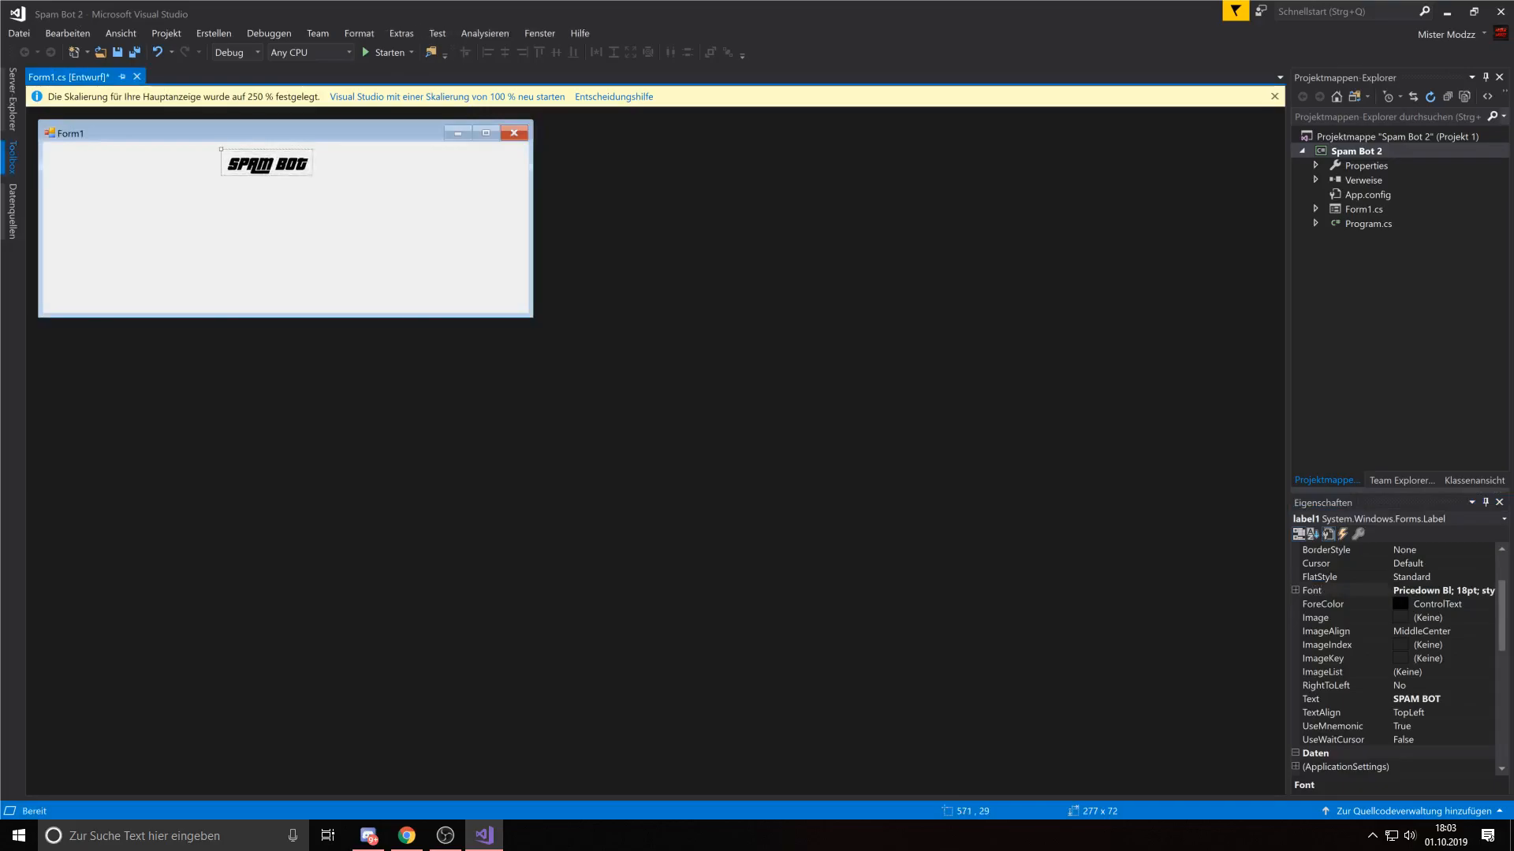
Step: Place a RichTextBox on Form1 and move it under the SPAM BOT title
key(ctrl+alt+x)
text(box)
key(BackSpace)
key(BackSpace)
key(BackSpace)
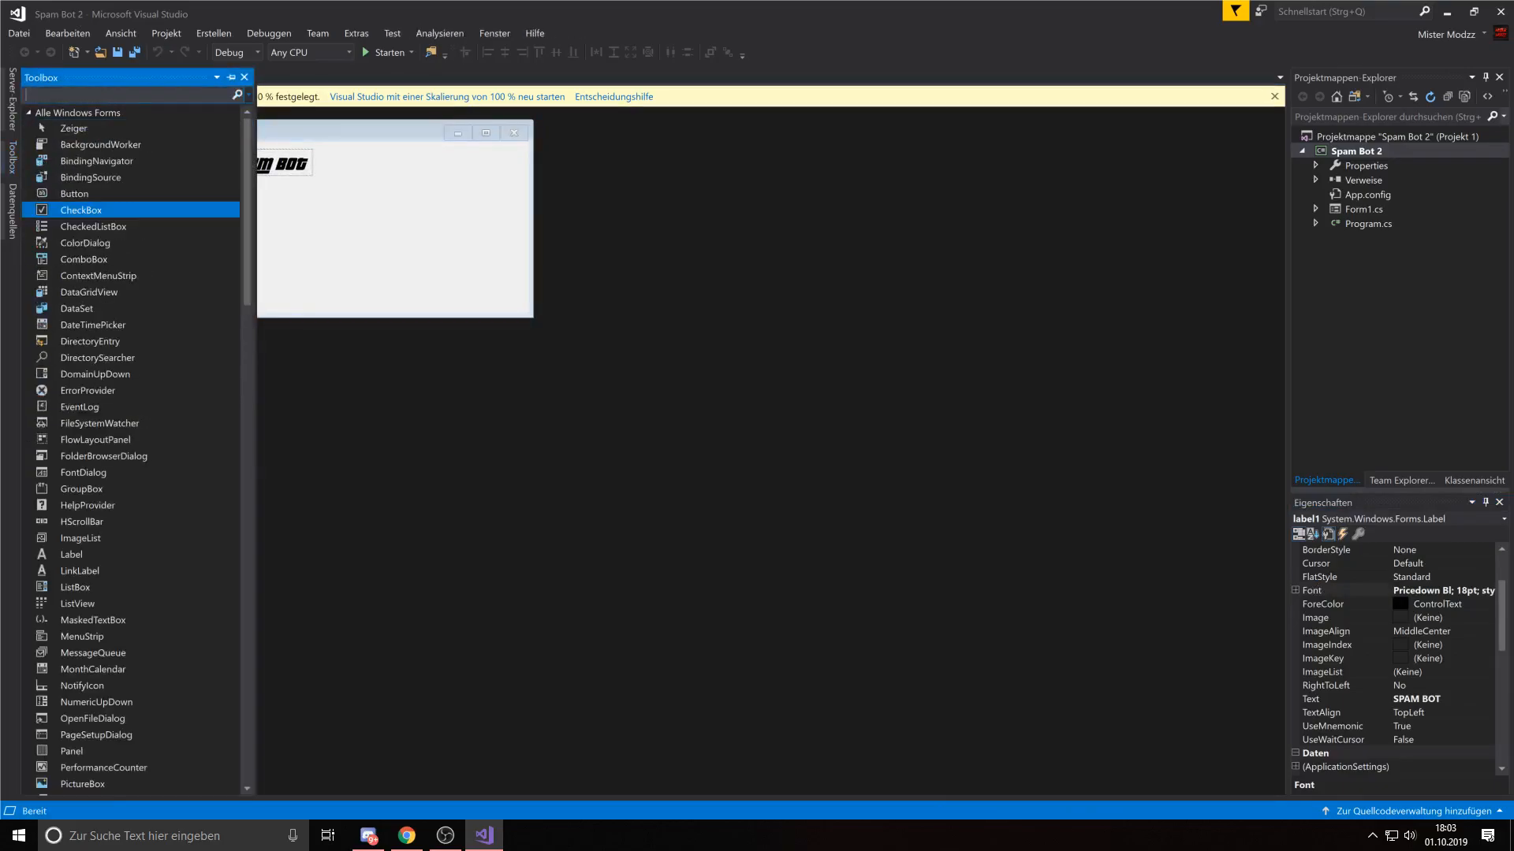
text(text)
key(Down)
key(Down)
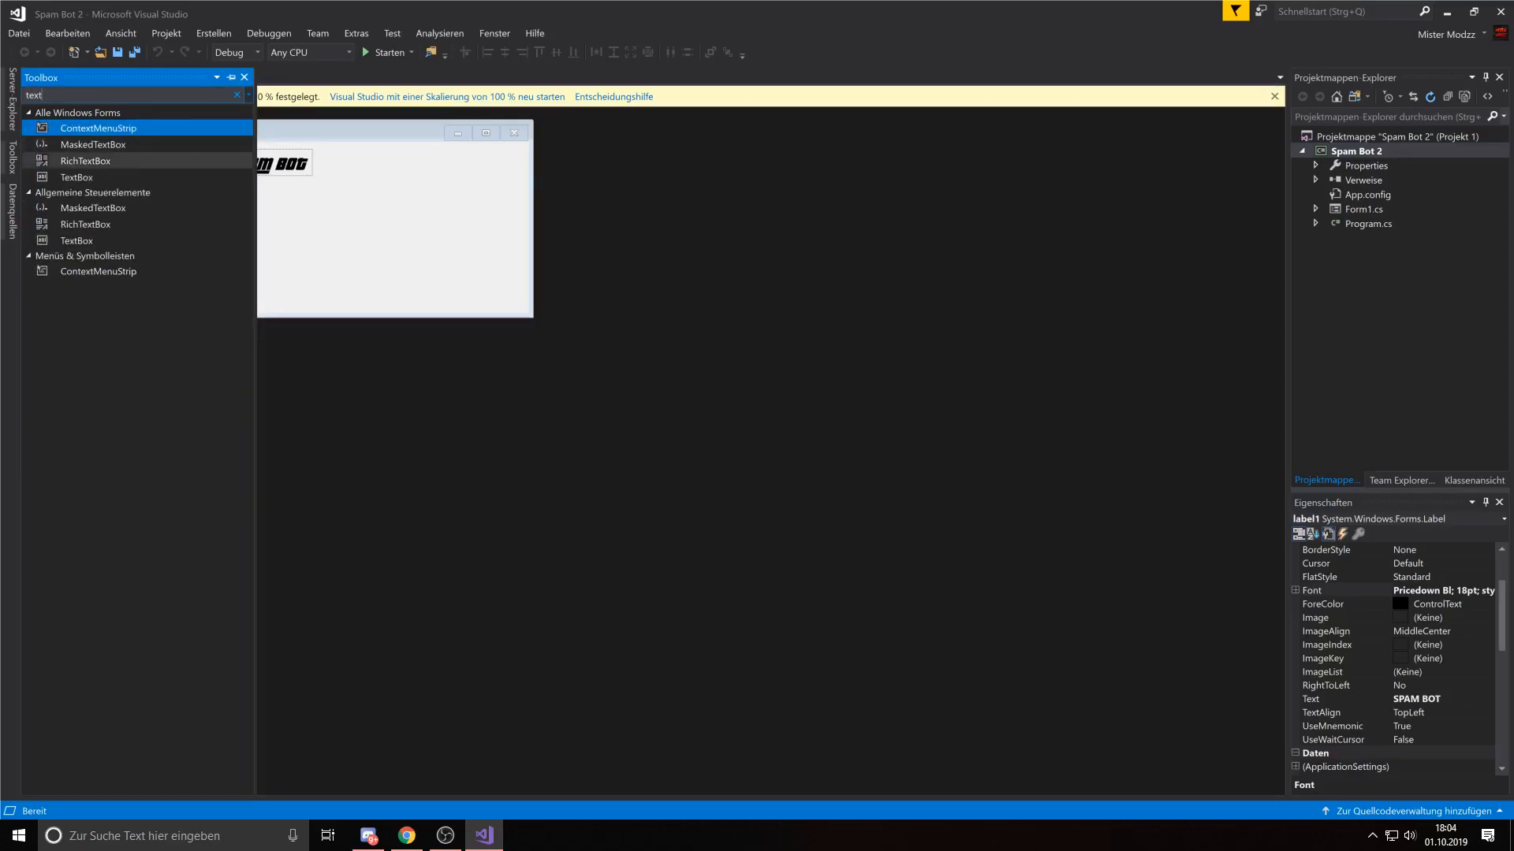
key(Return)
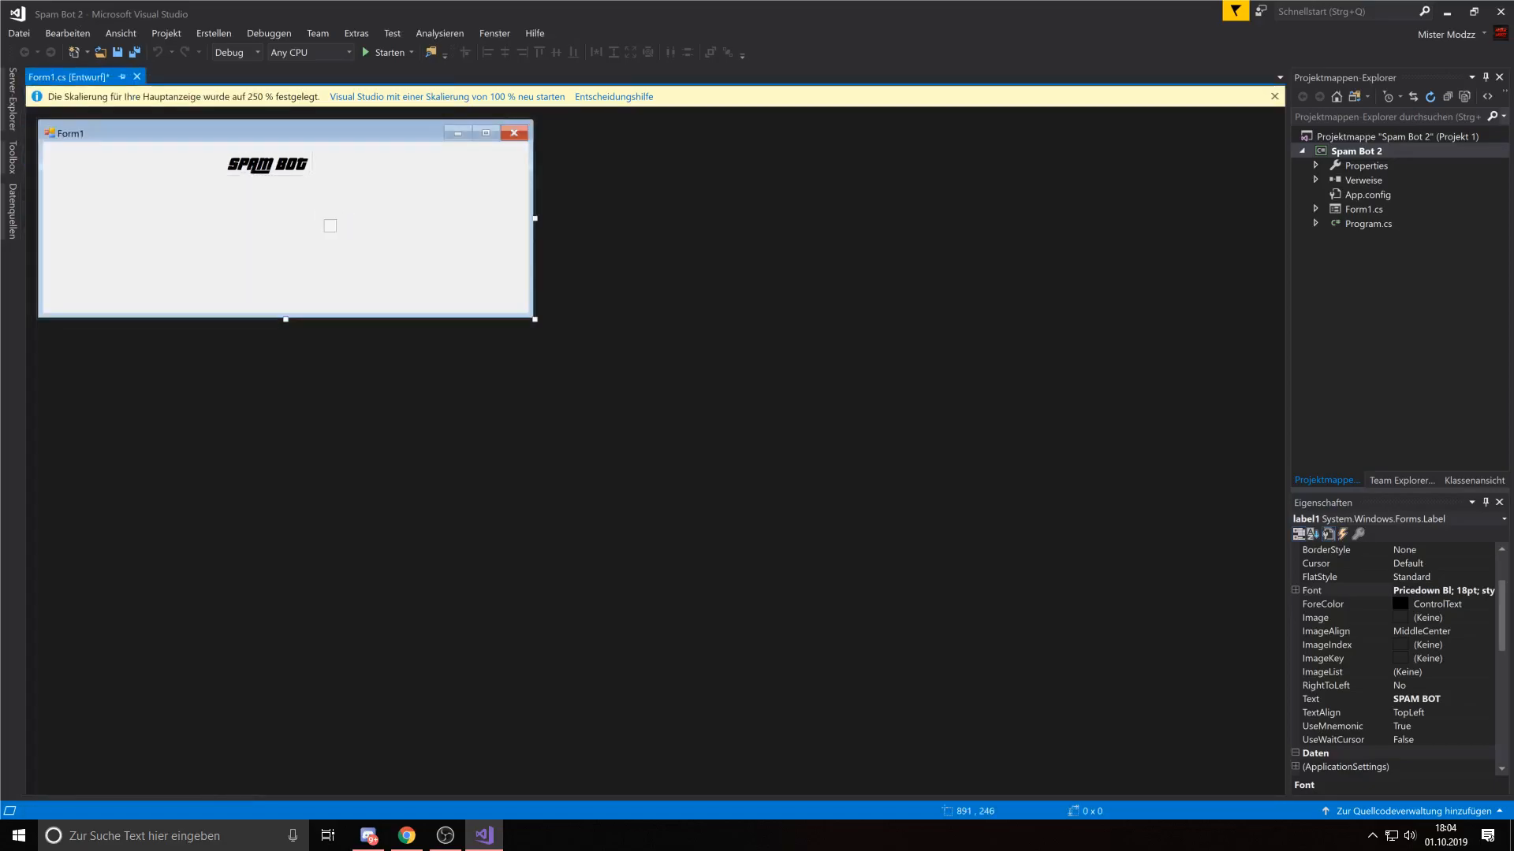
click(348, 223)
drag(346, 231, 164, 182)
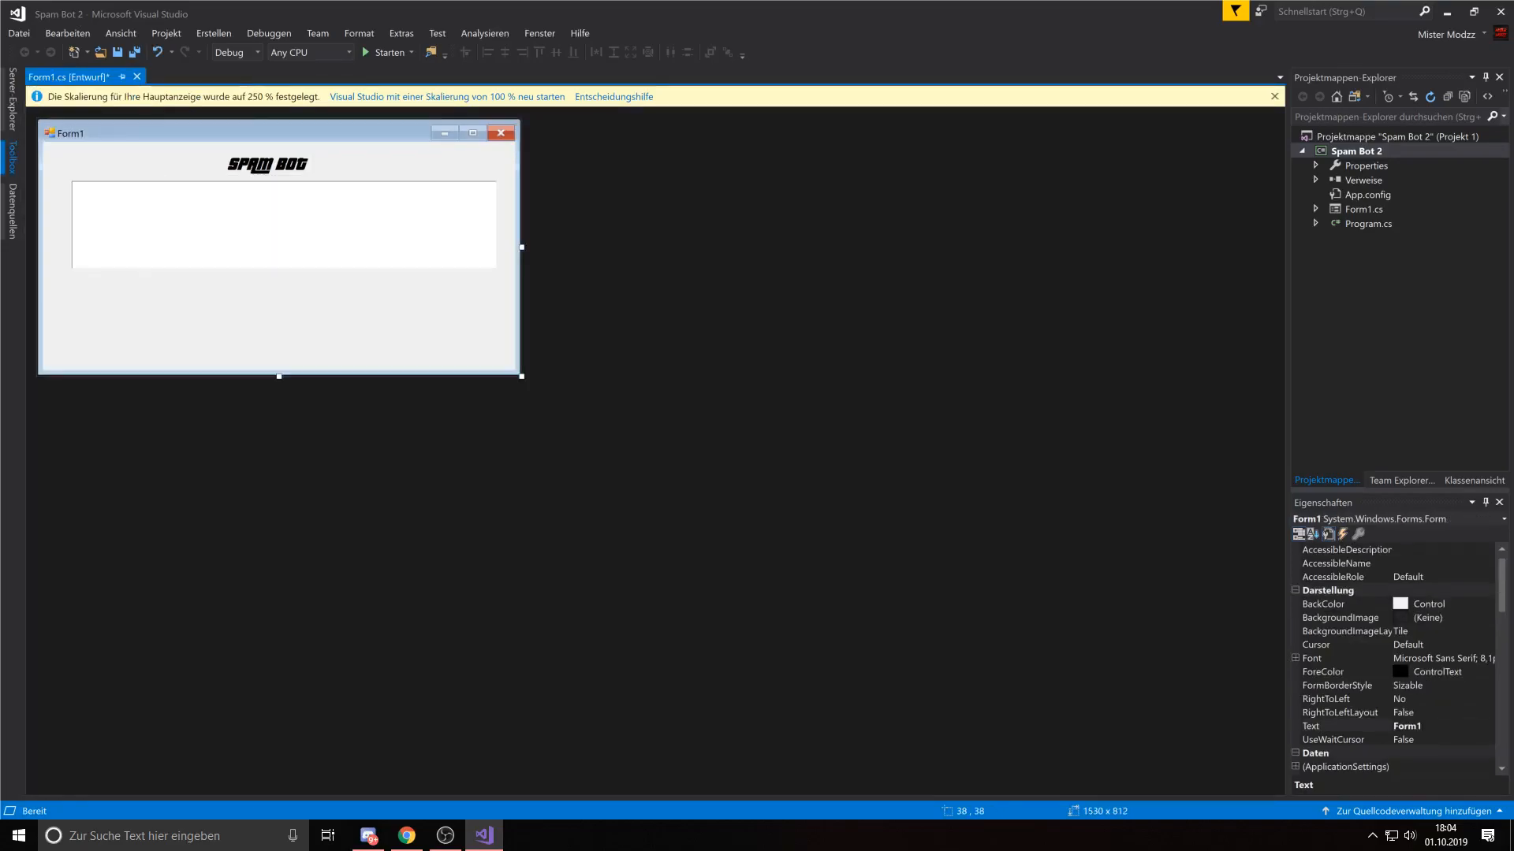
Step: Drop two buttons below the text box and enlarge both to about 429 x 138
key(BackSpace)
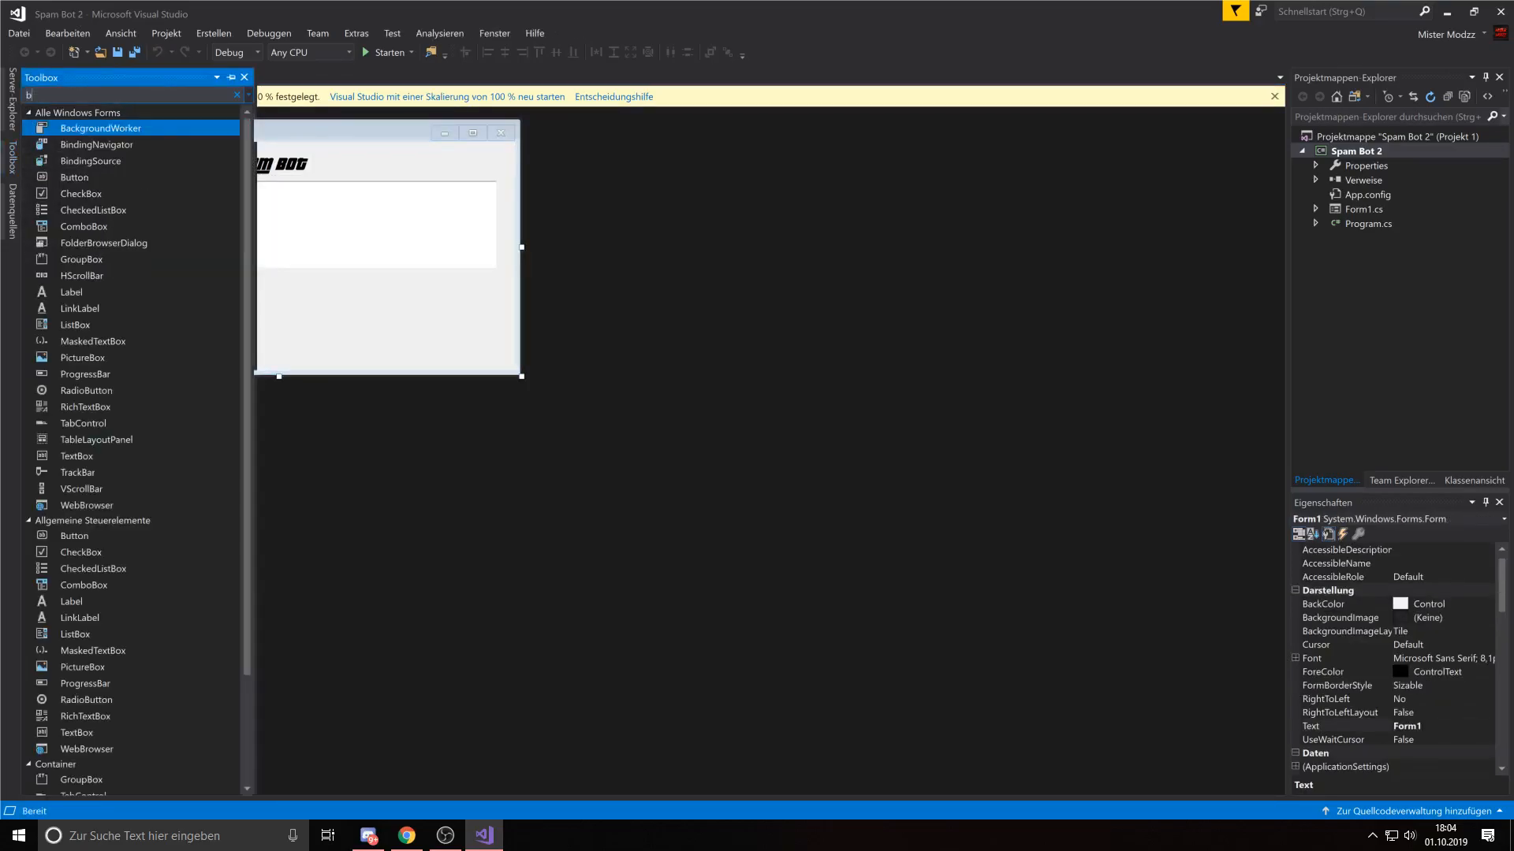
text(butt)
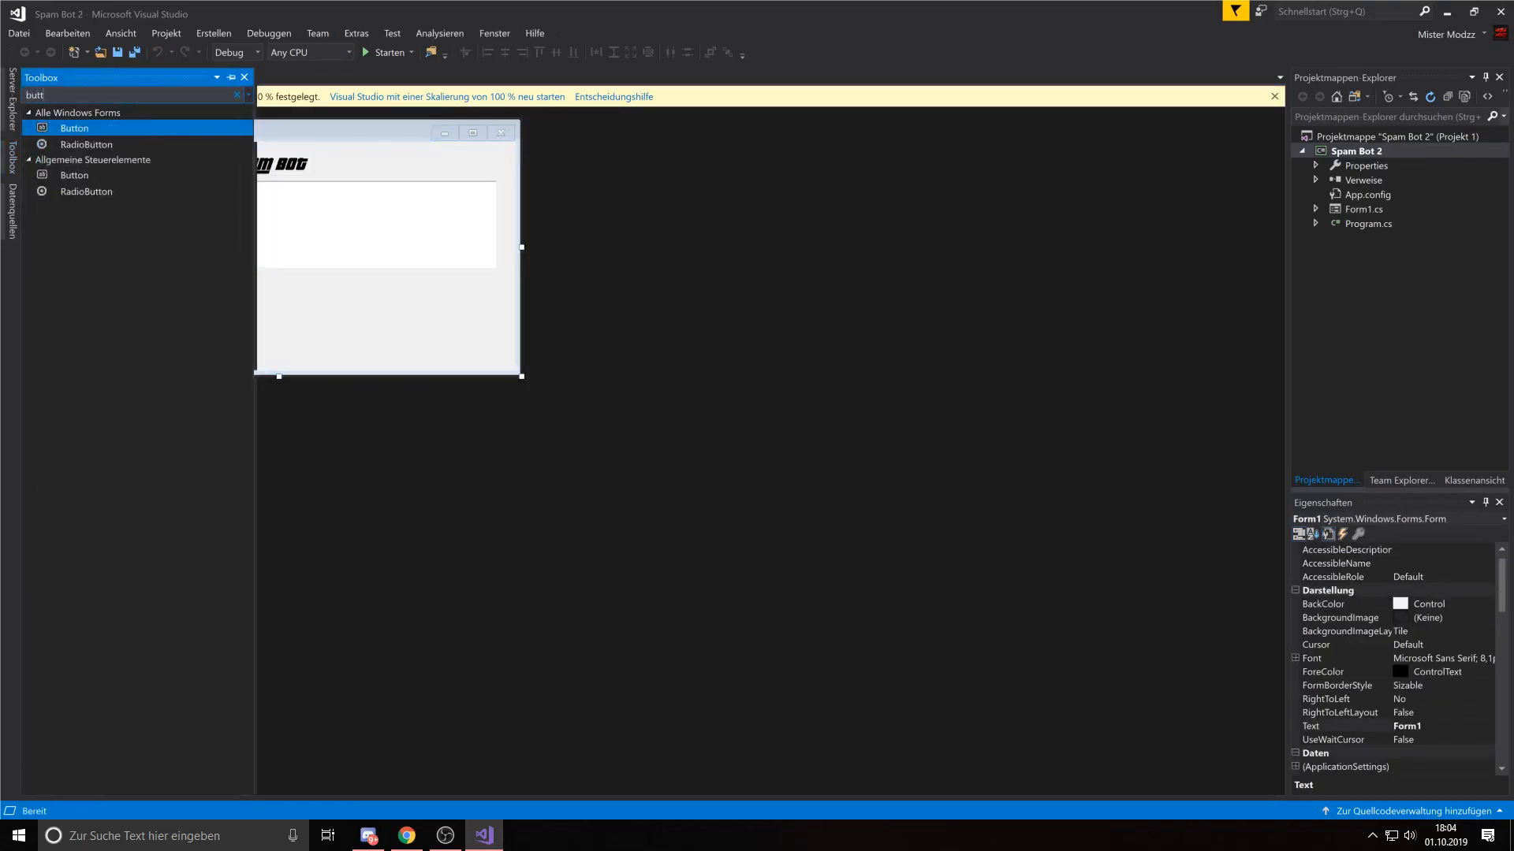
drag(75, 128, 305, 303)
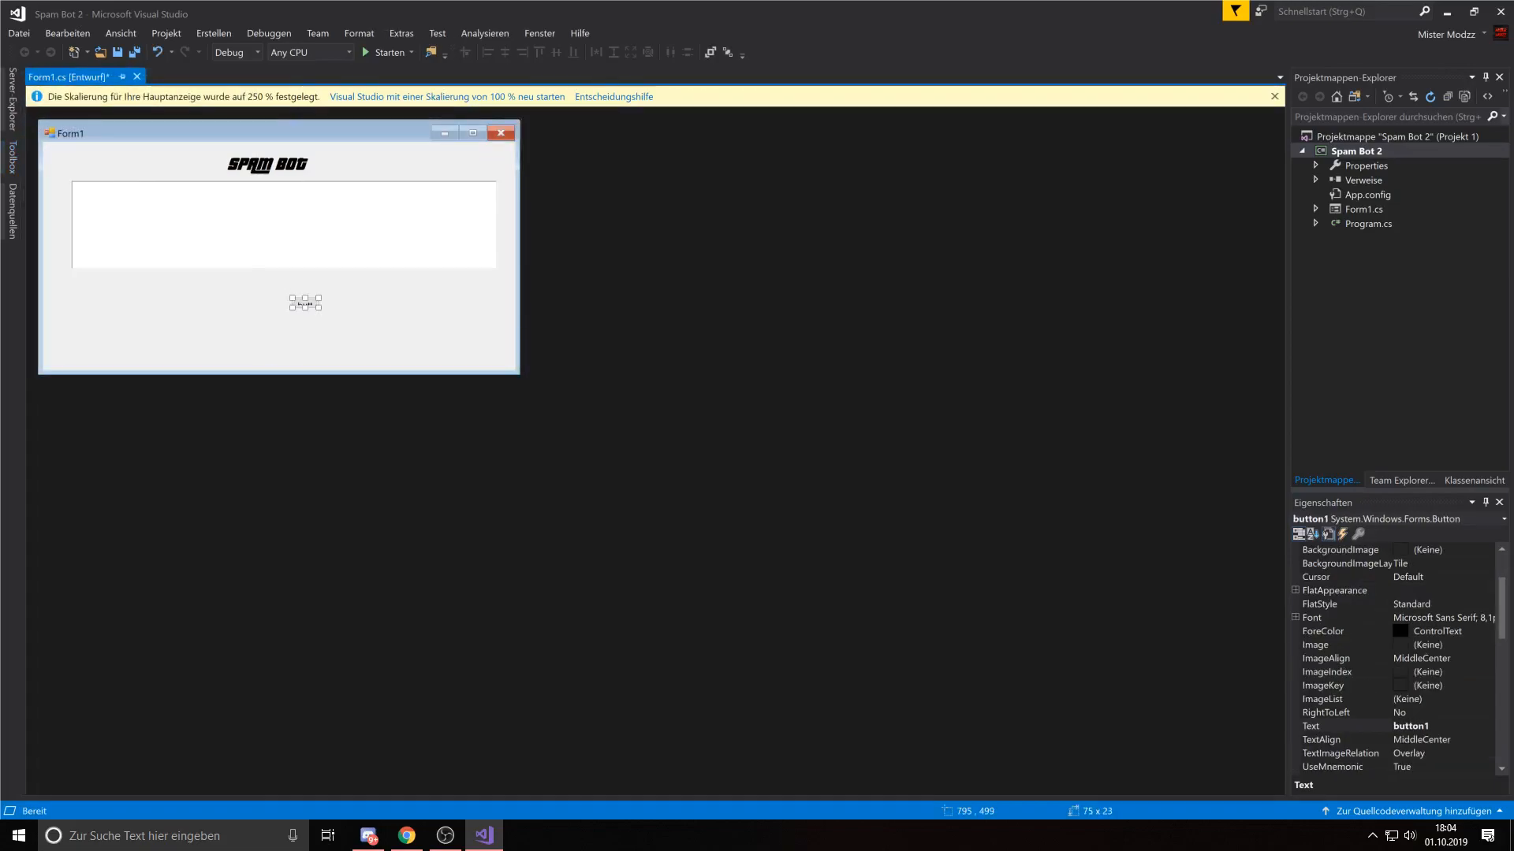
mouse_move(75, 125)
mouse_down()
mouse_move(376, 311)
mouse_move(135, 295)
mouse_up()
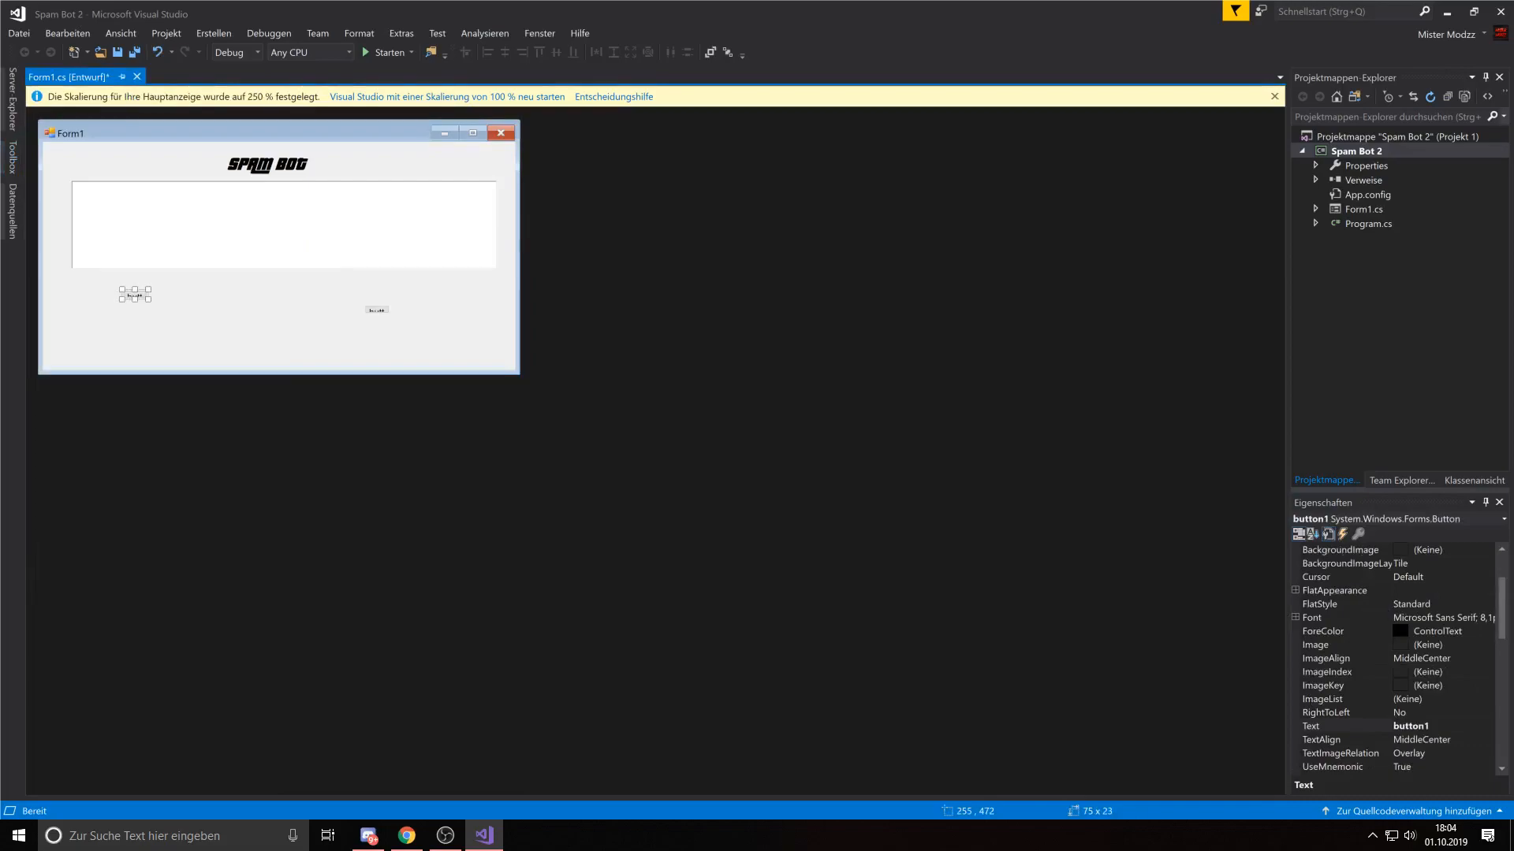
mouse_move(151, 304)
mouse_down()
mouse_move(247, 335)
mouse_move(164, 309)
mouse_up()
key(Tab)
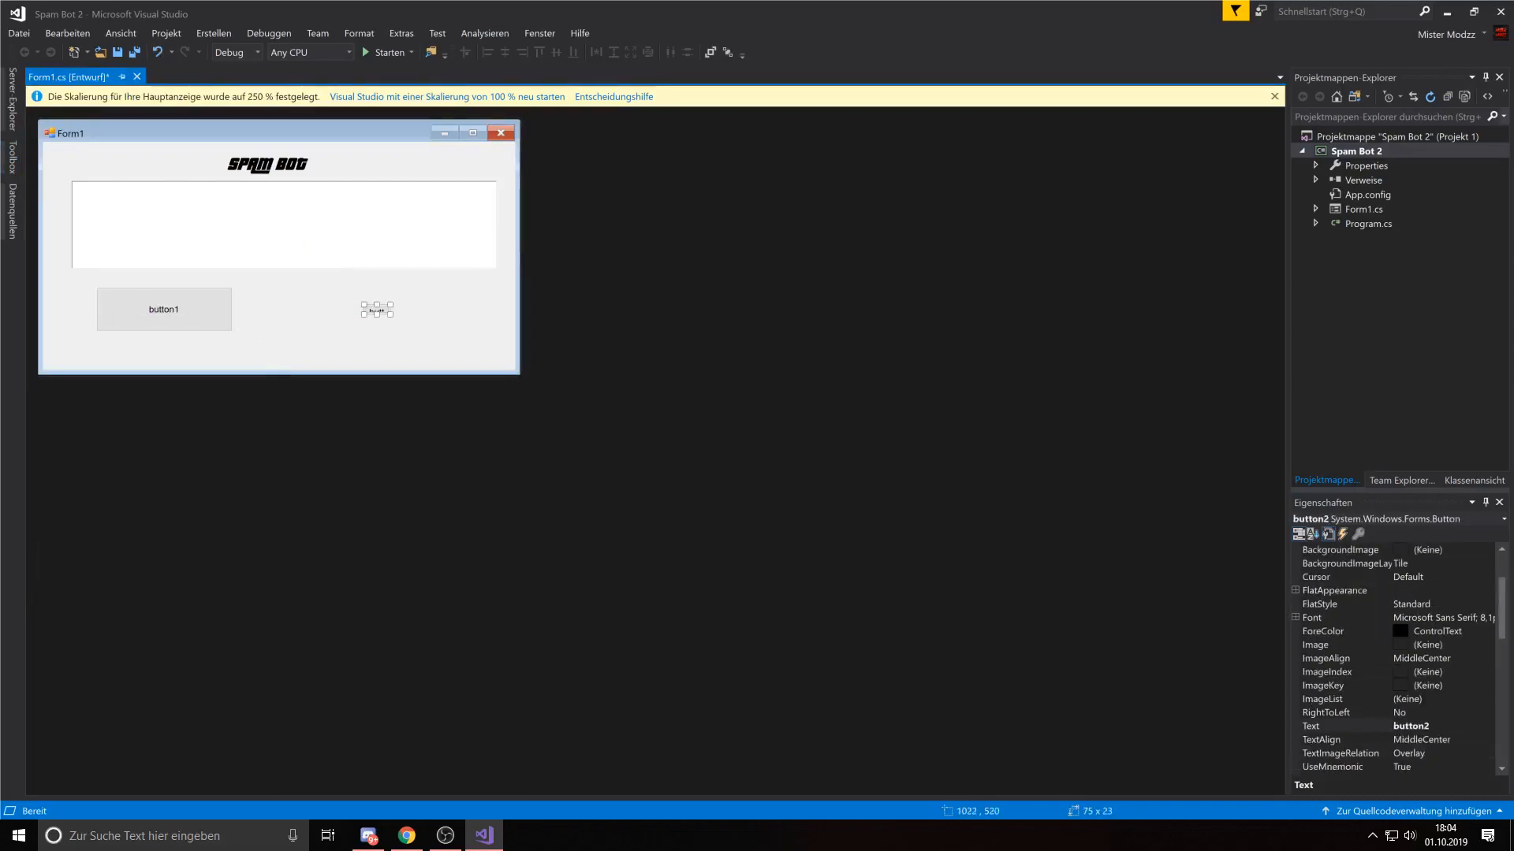
mouse_move(393, 318)
mouse_down()
mouse_move(509, 355)
mouse_move(373, 312)
mouse_move(439, 335)
mouse_up()
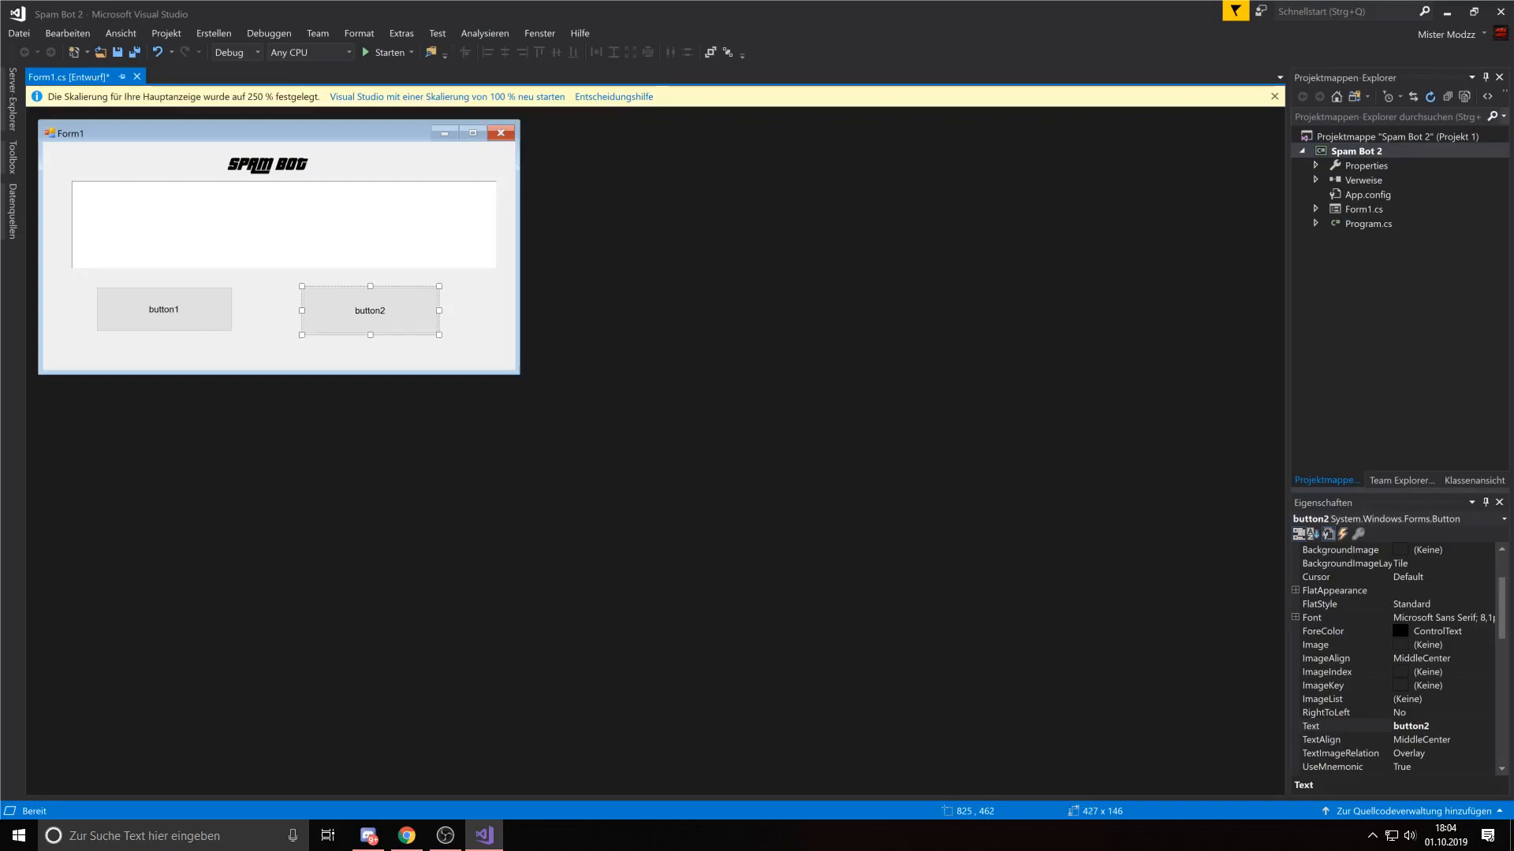
Step: Select the first button and begin editing its Text property
click(163, 309)
click(369, 310)
click(163, 309)
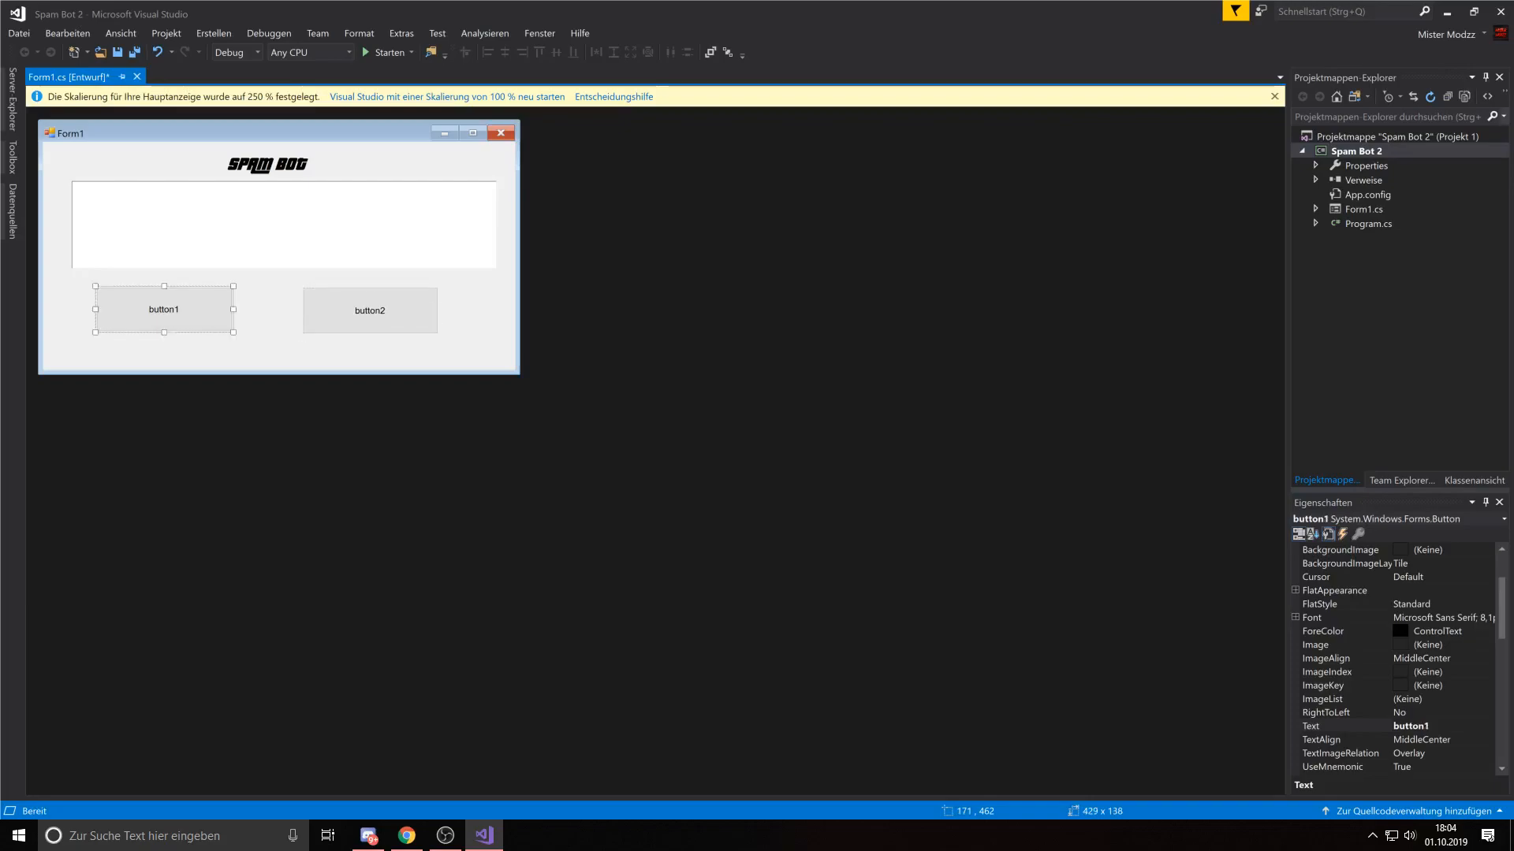
scroll(1360, 662, down, 1)
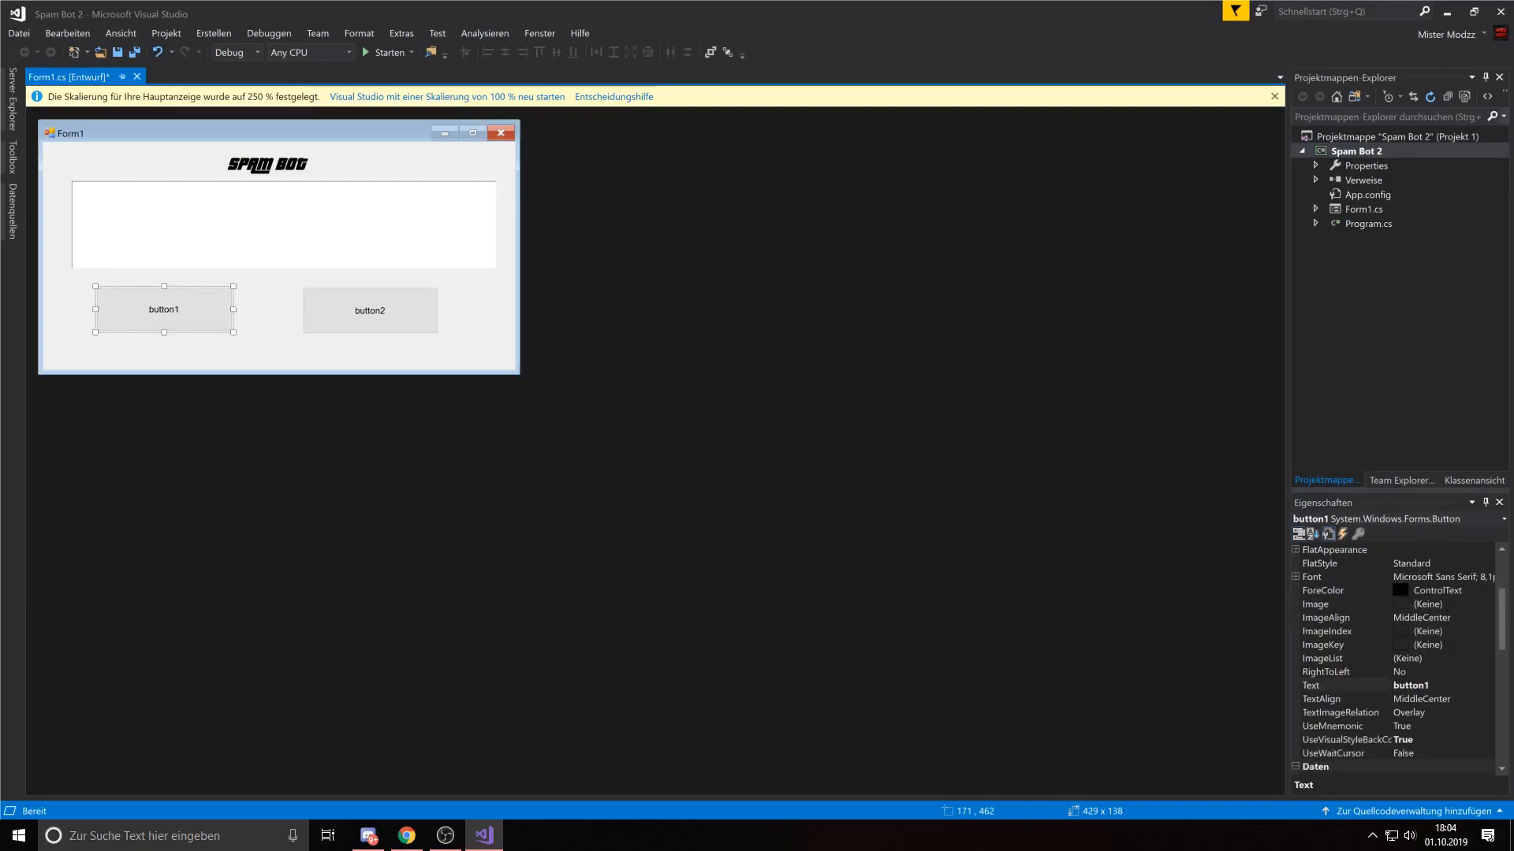
click(1313, 685)
text(Star)
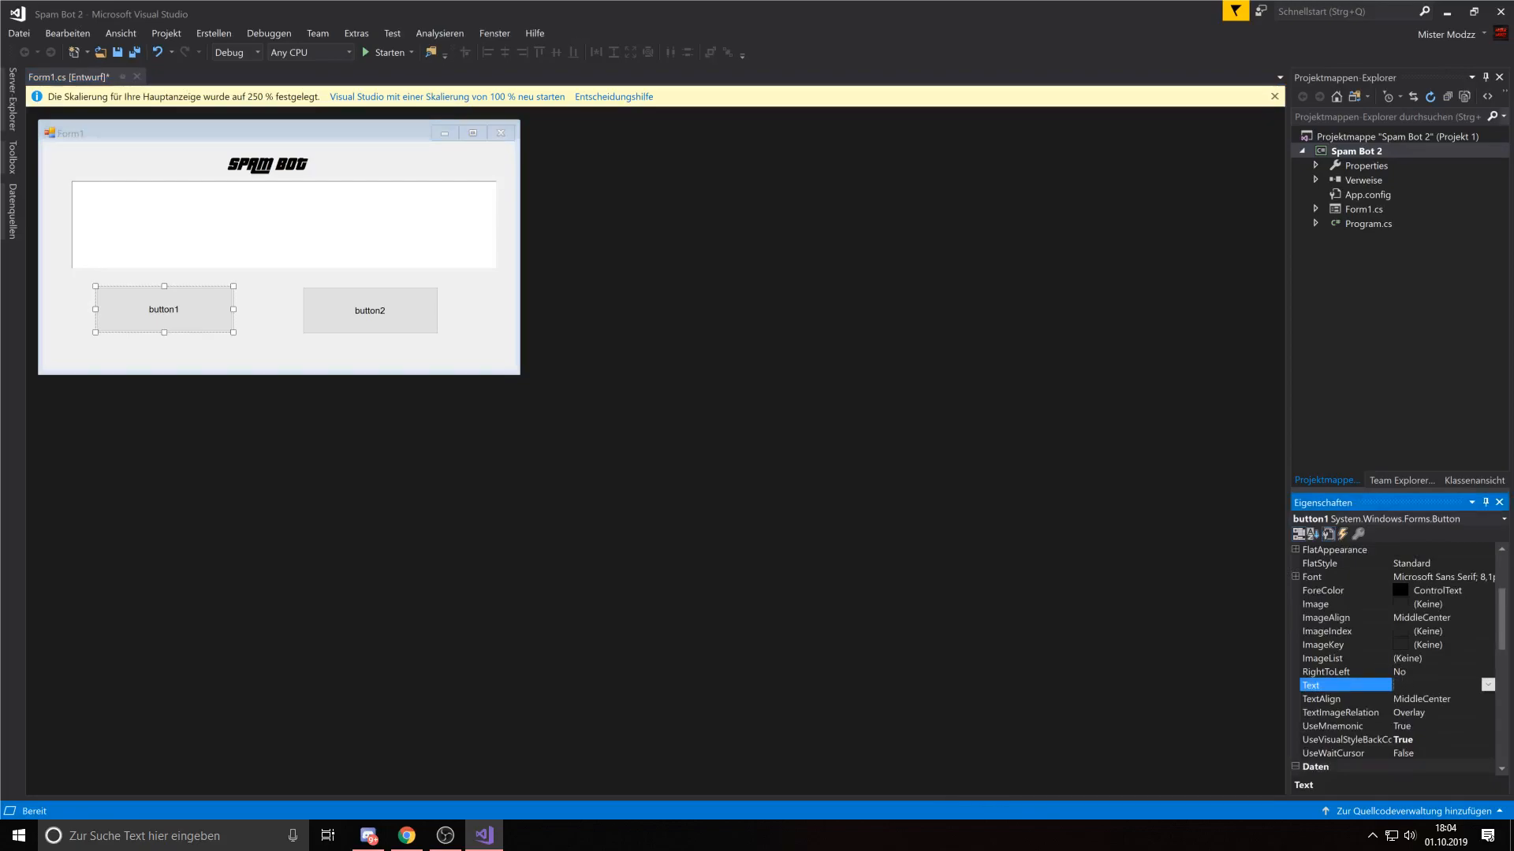
text(TART)
Step: Caption button1 START and button2 STOP
key(Return)
click(369, 309)
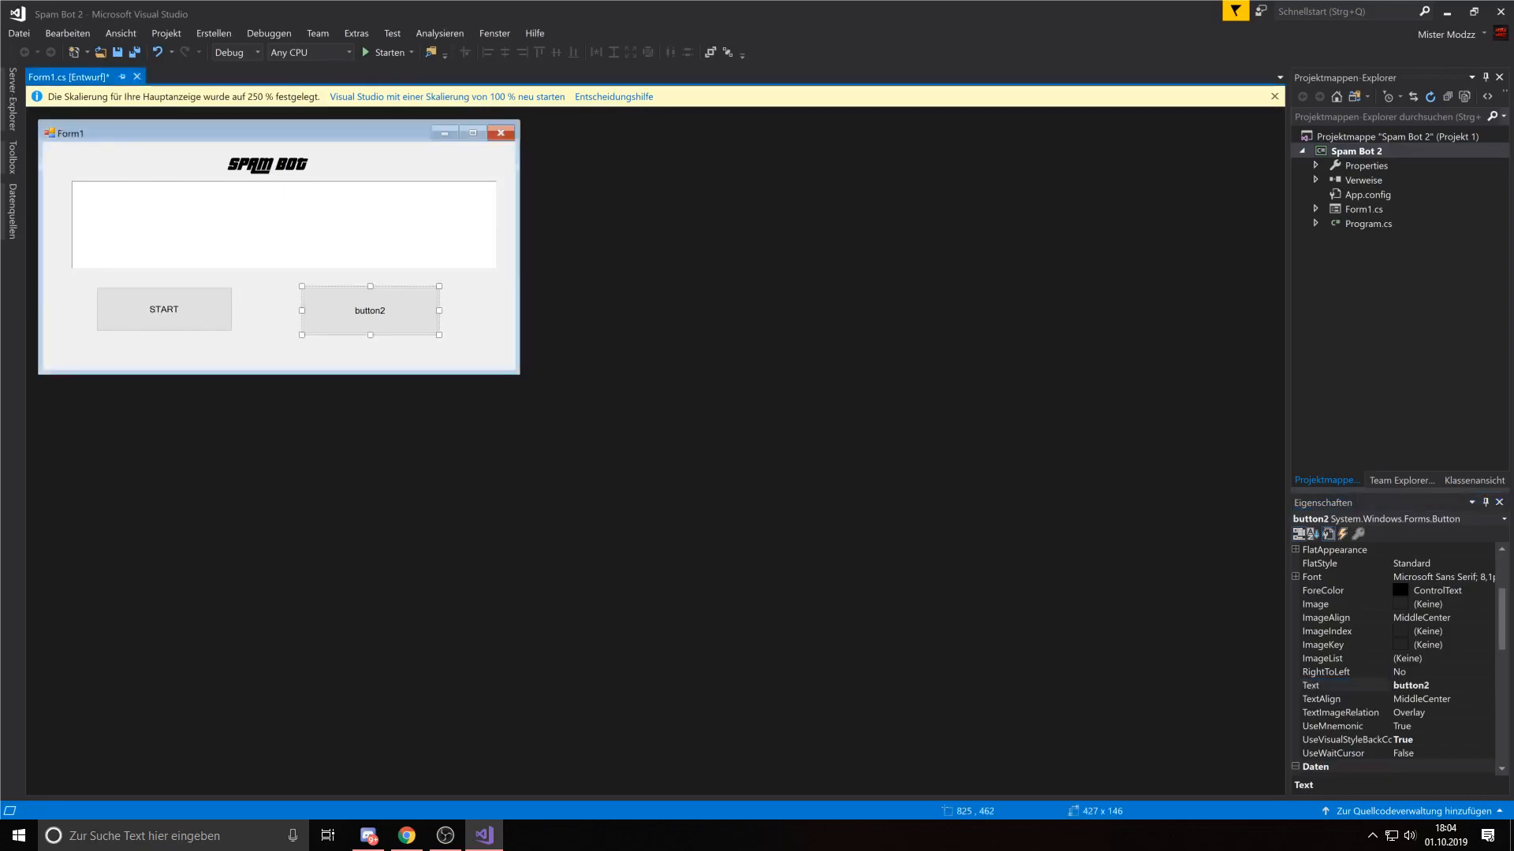
text(STOP)
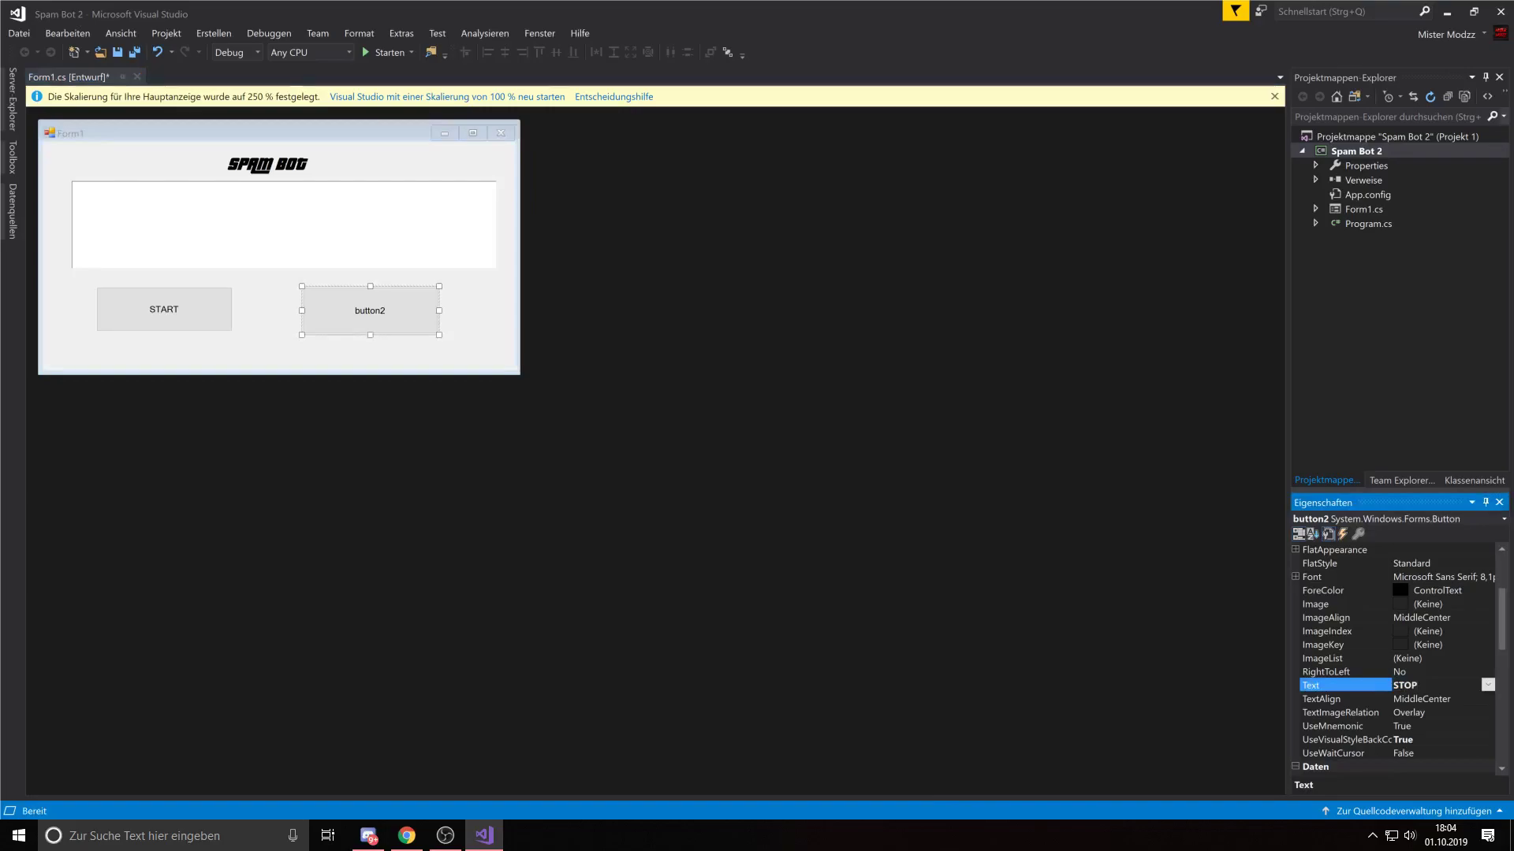
key(Return)
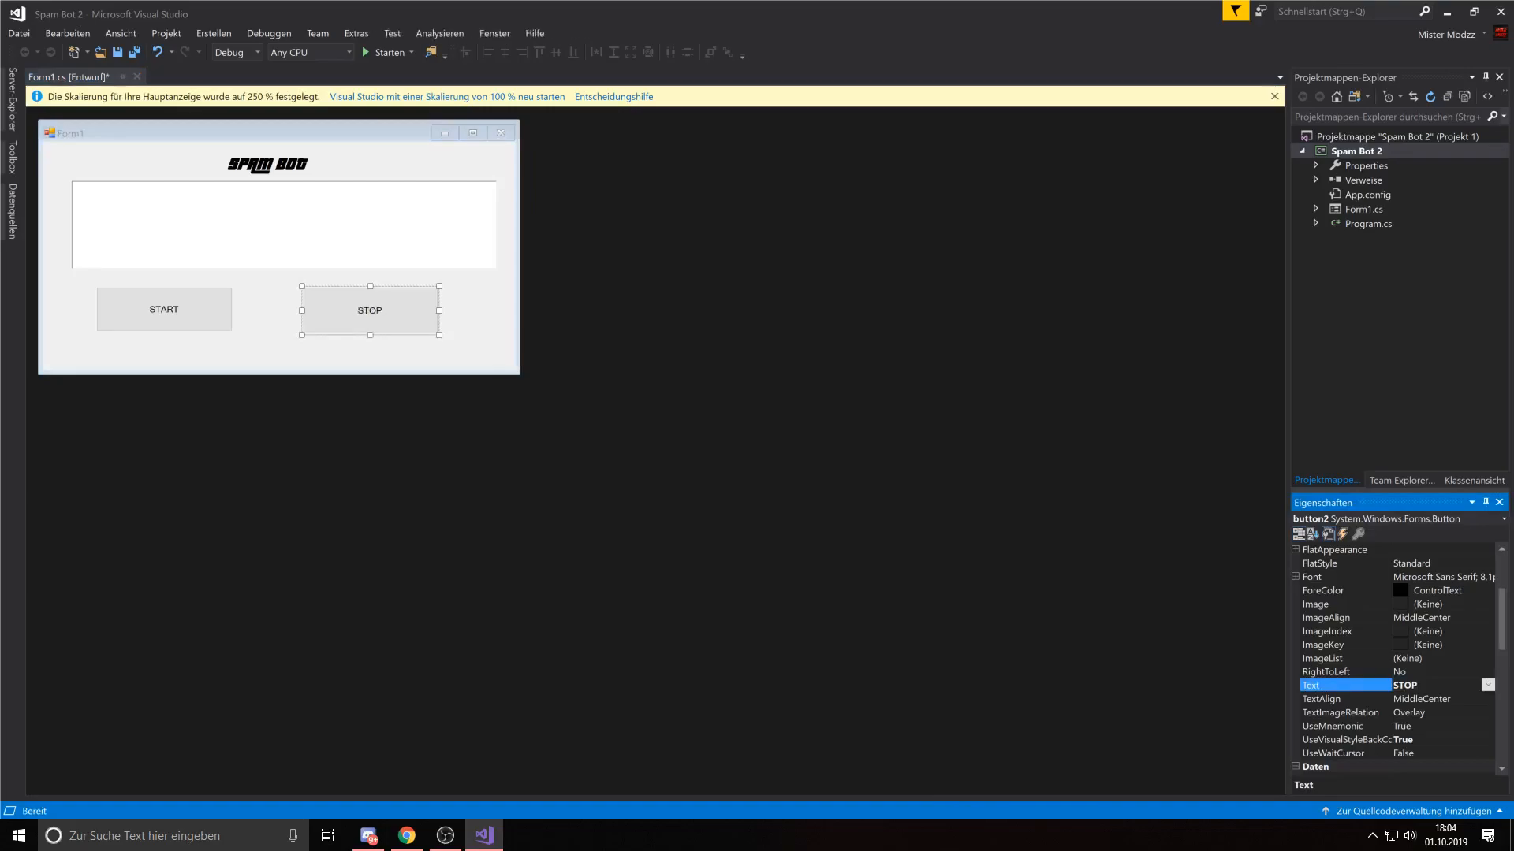
Step: Drop a Timer from the Toolbox onto Form1 and select timer1 in the component tray
click(13, 157)
text(t)
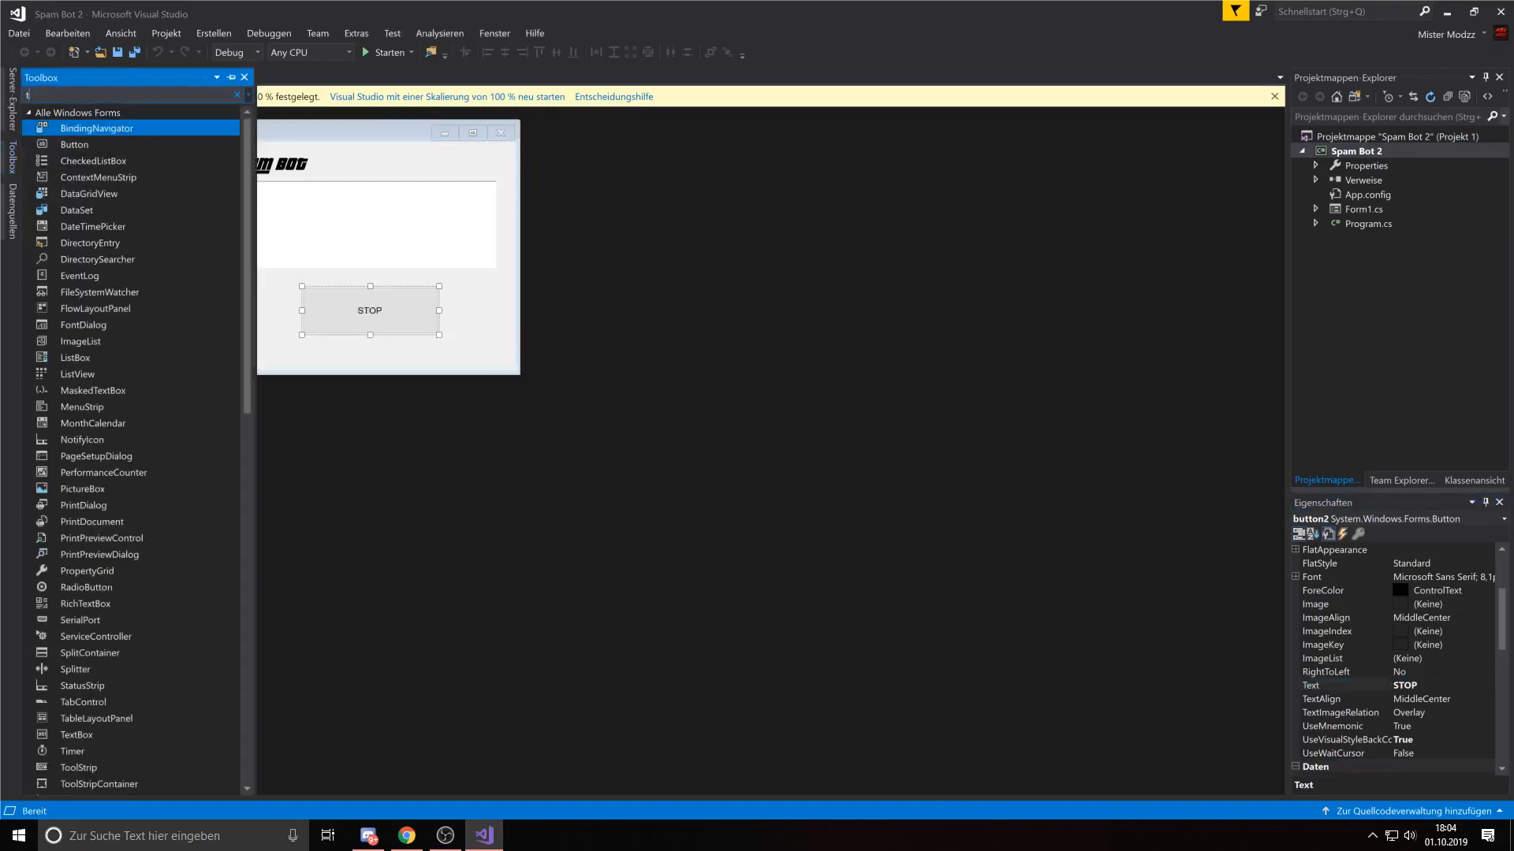
text(imer)
drag(72, 127, 262, 345)
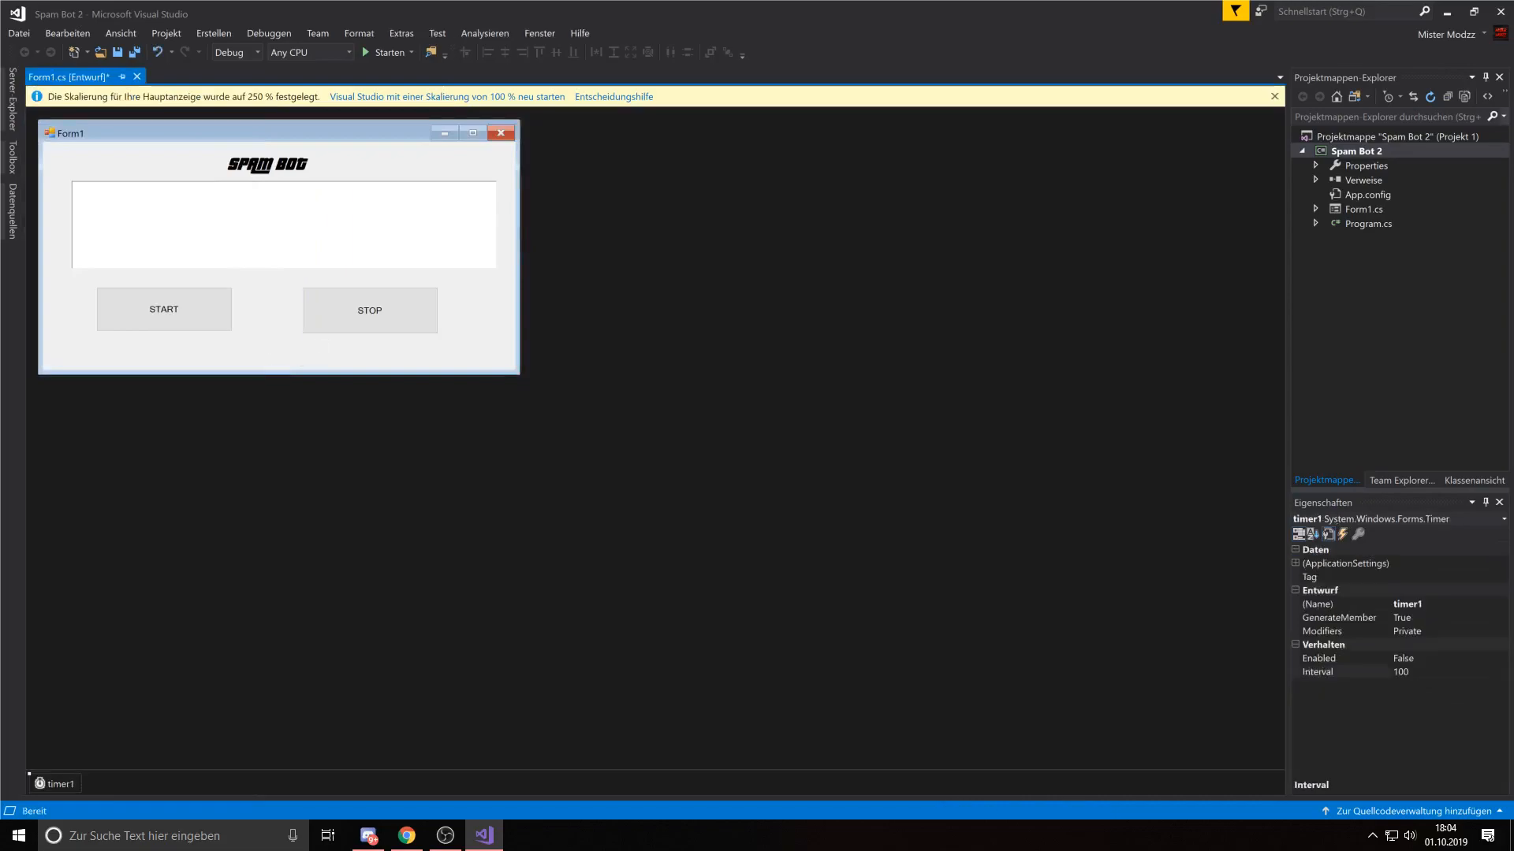
key(Escape)
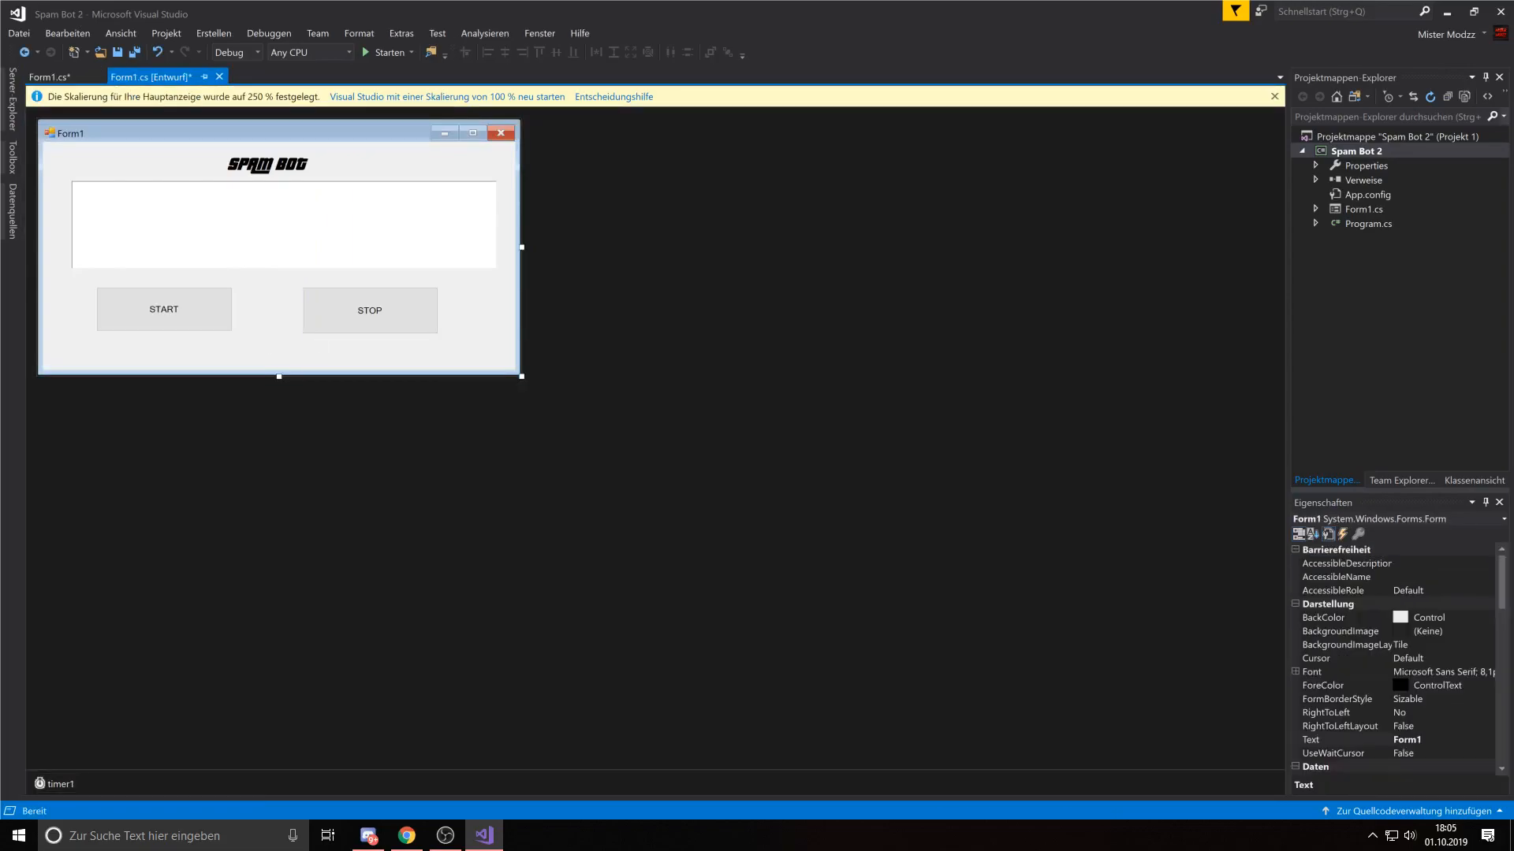
click(54, 783)
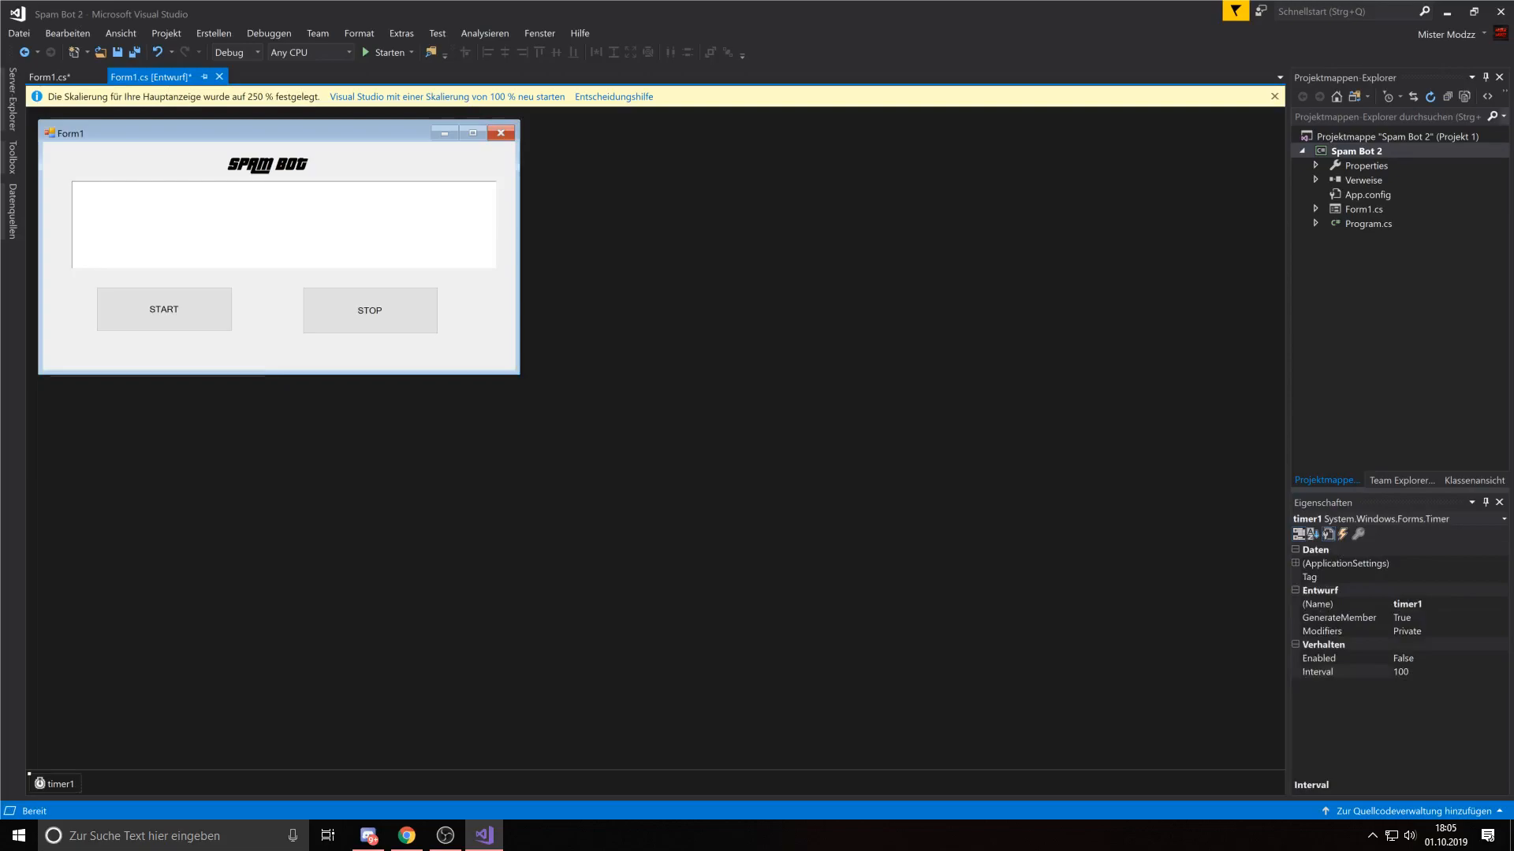
Step: Create timer1_Tick and write SendKeys.Send(richTextBox1.Text); in it
double_click(53, 783)
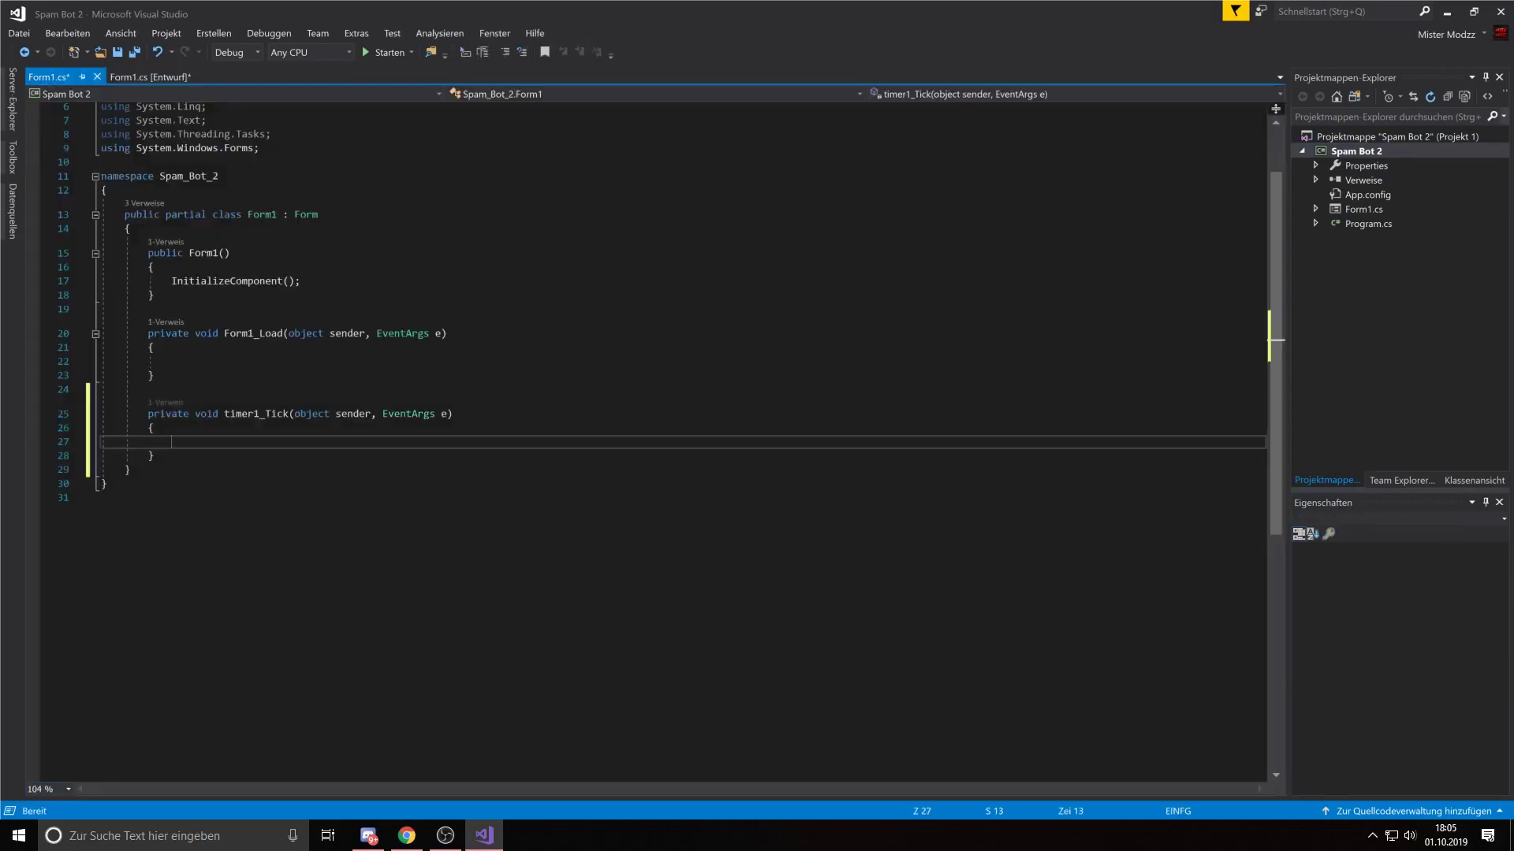
text(Send)
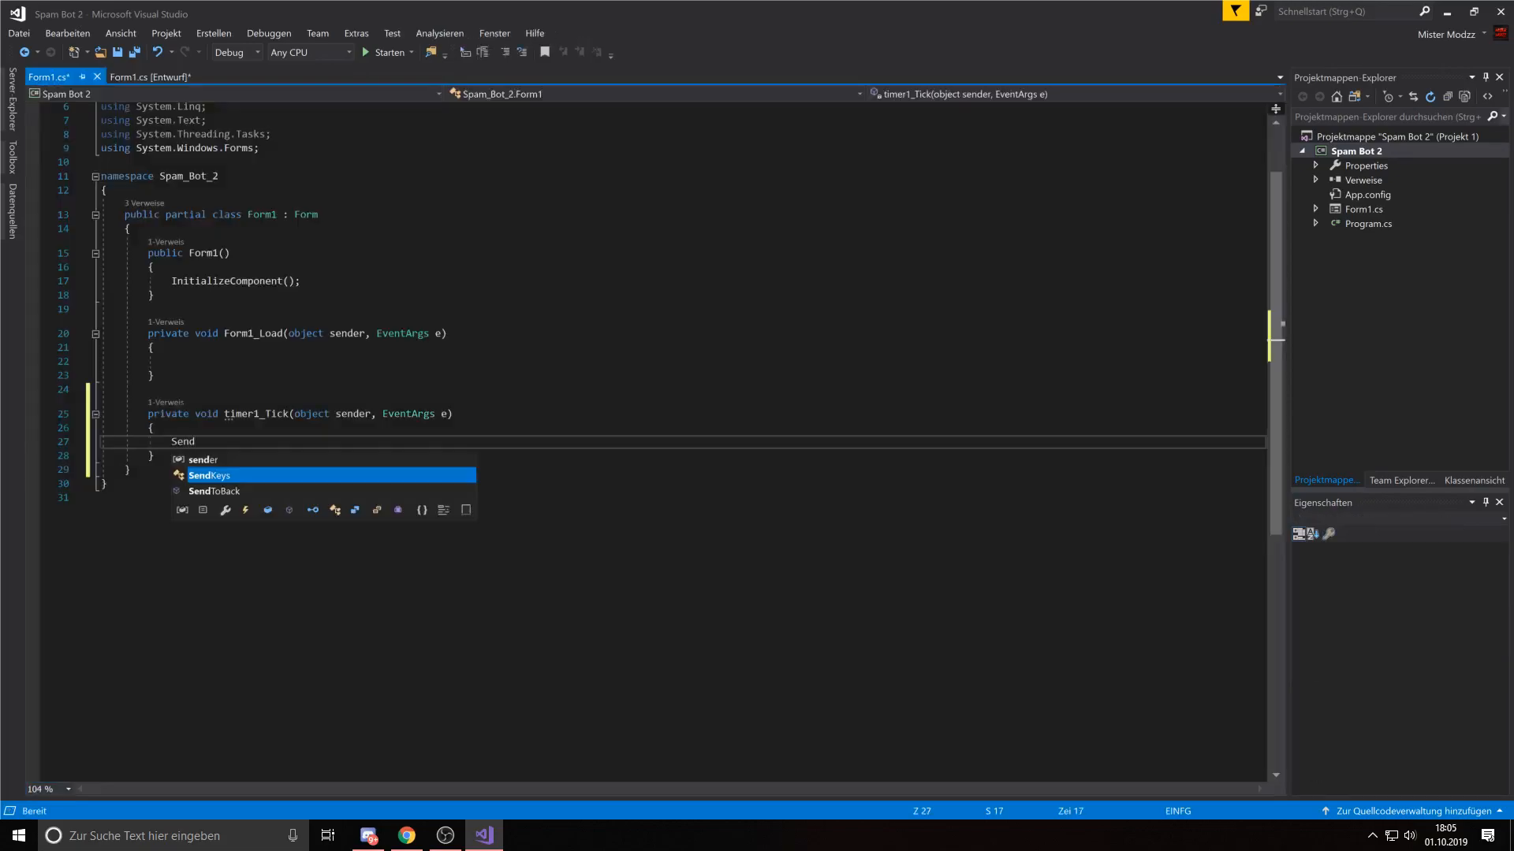
text(Keys)
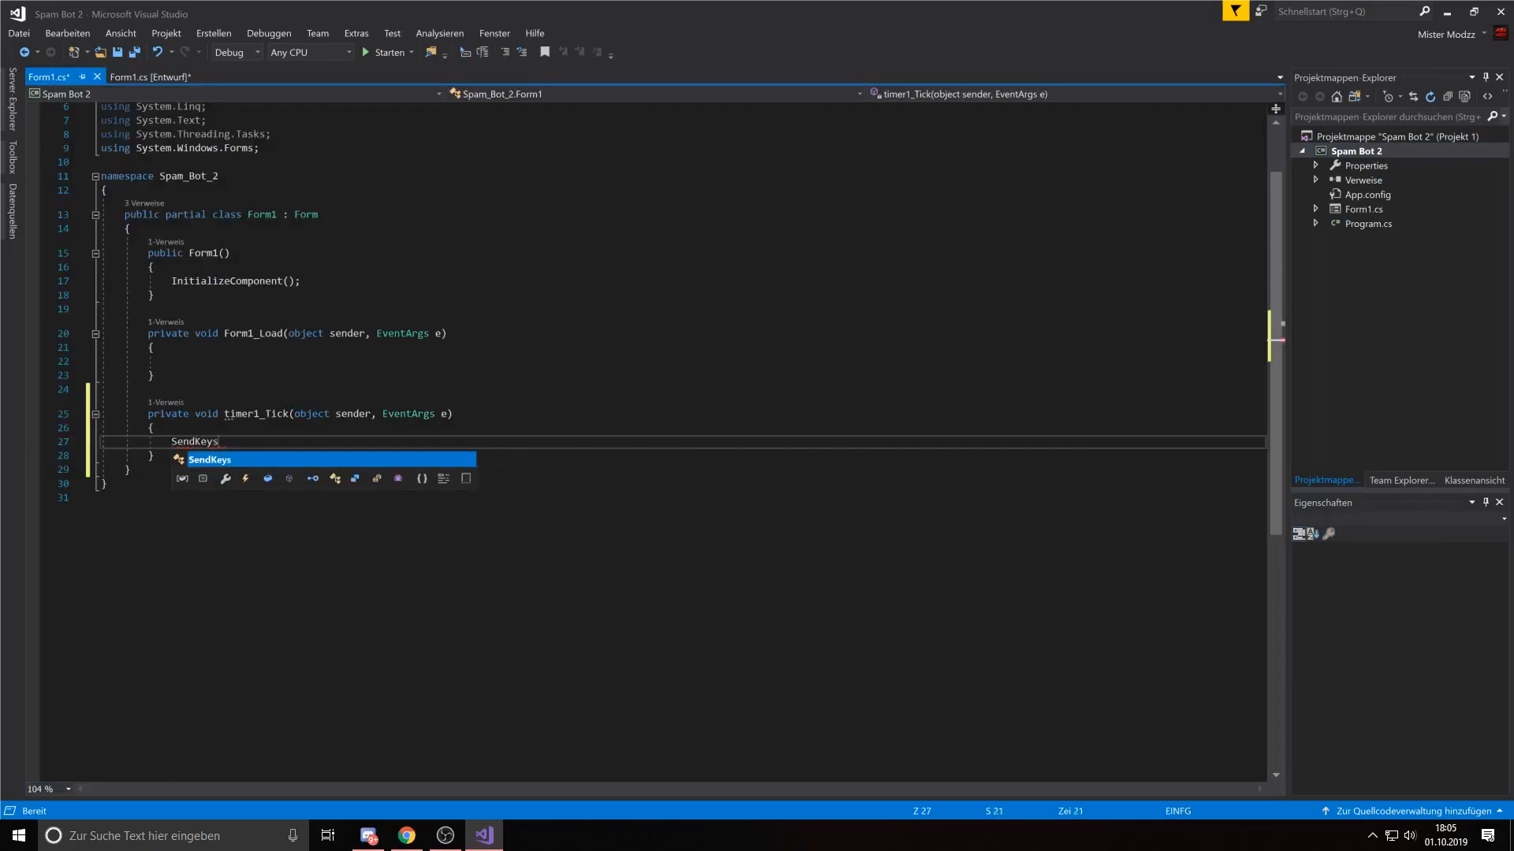
text(.Send)
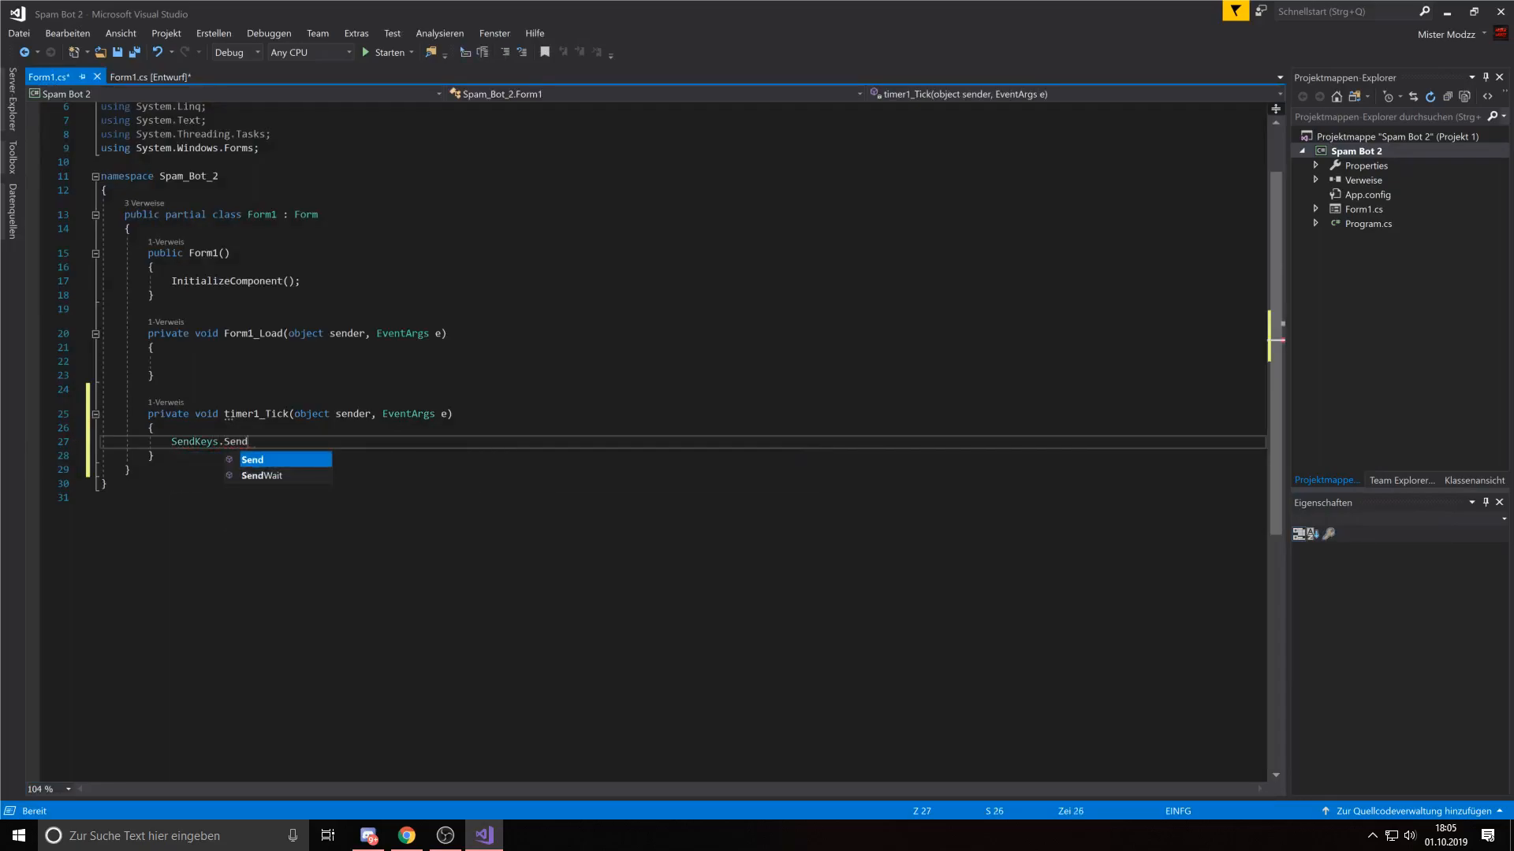
text(()
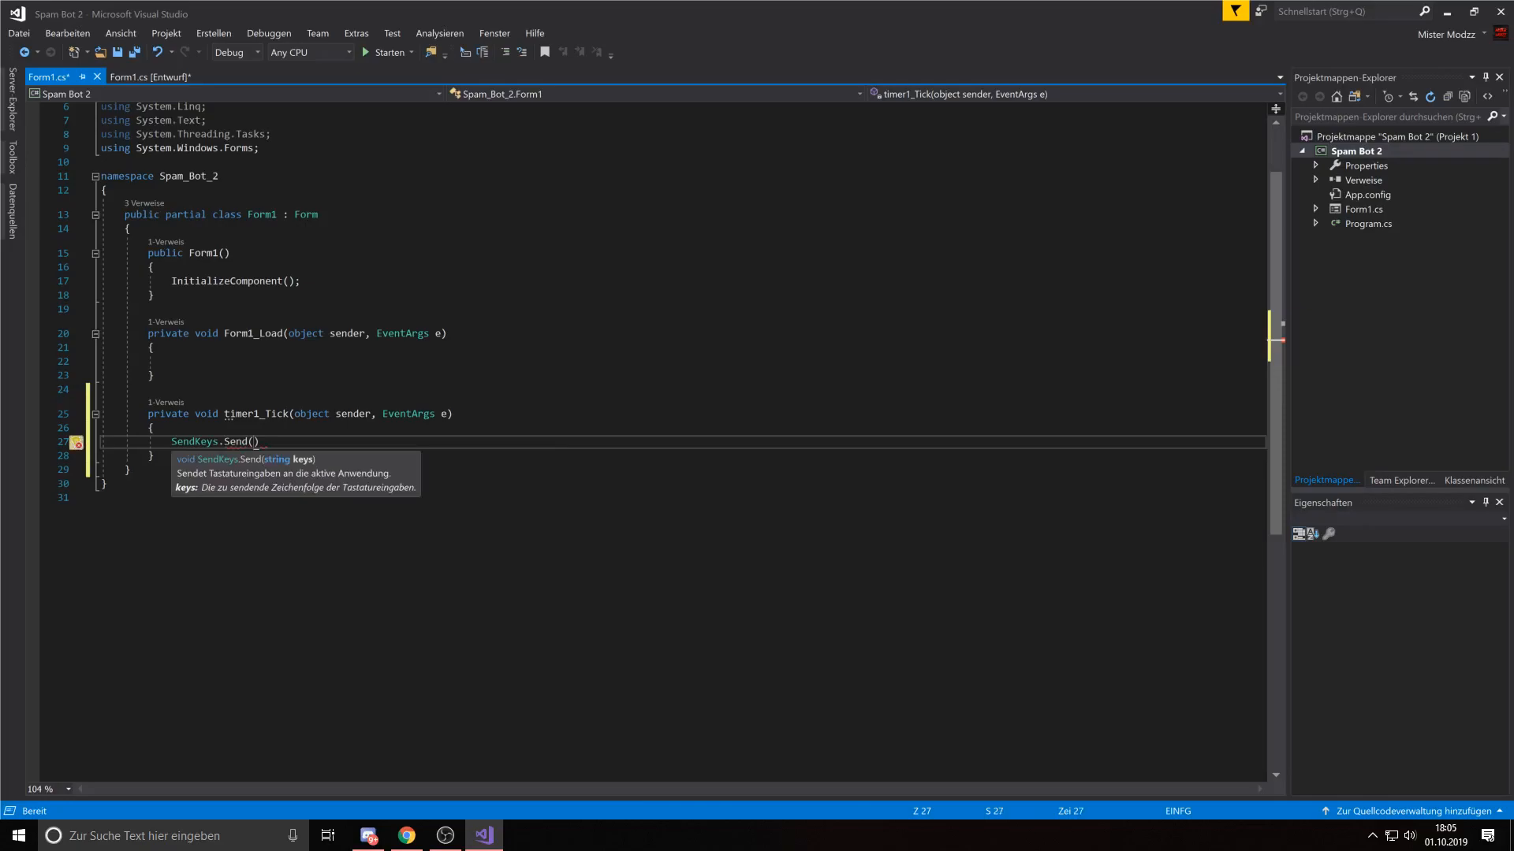
text(rich)
key(Tab)
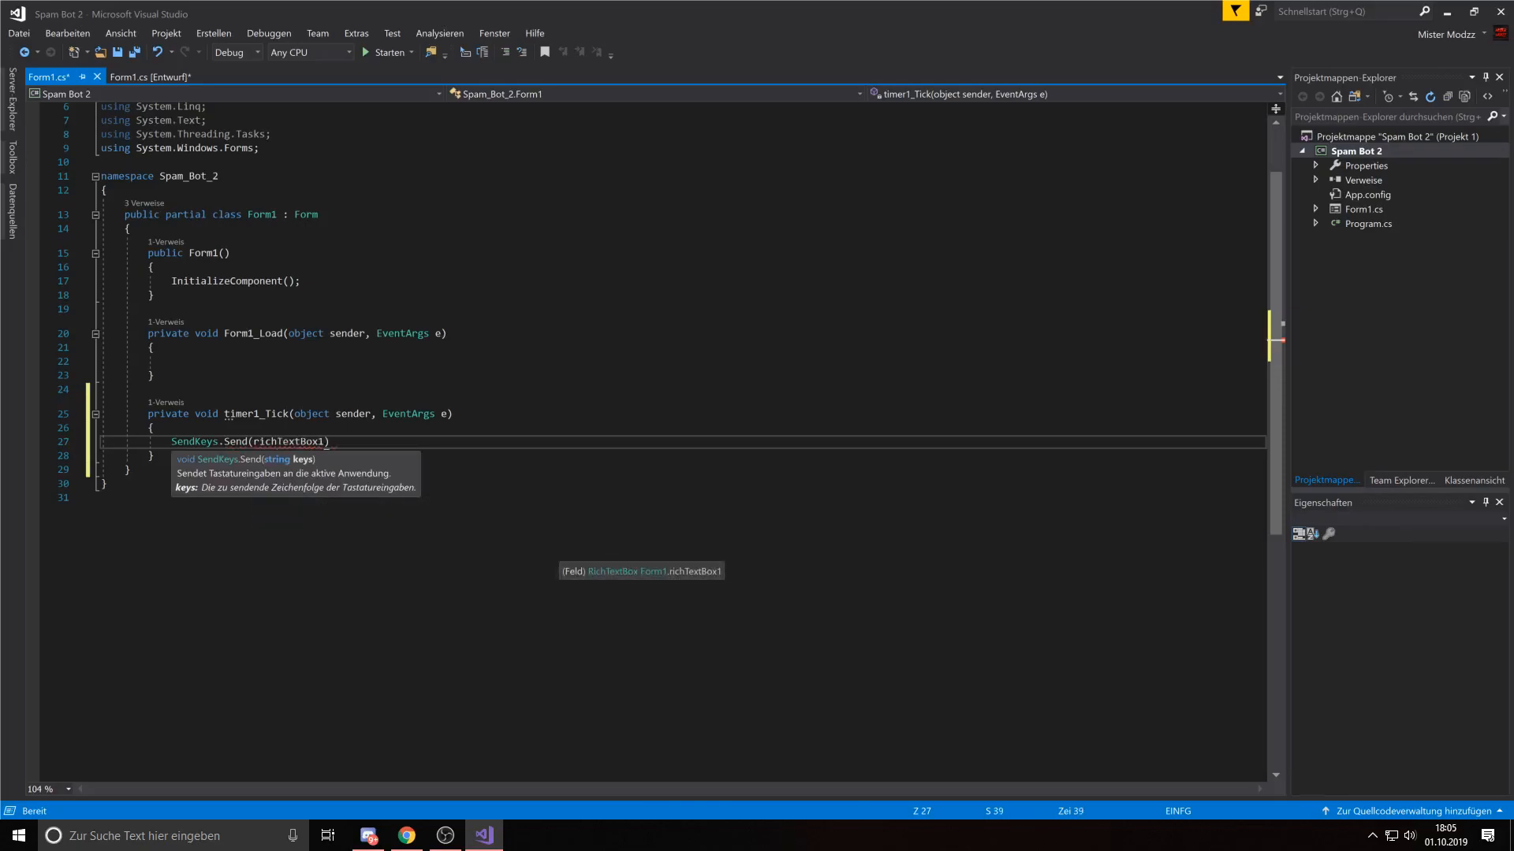
text(.)
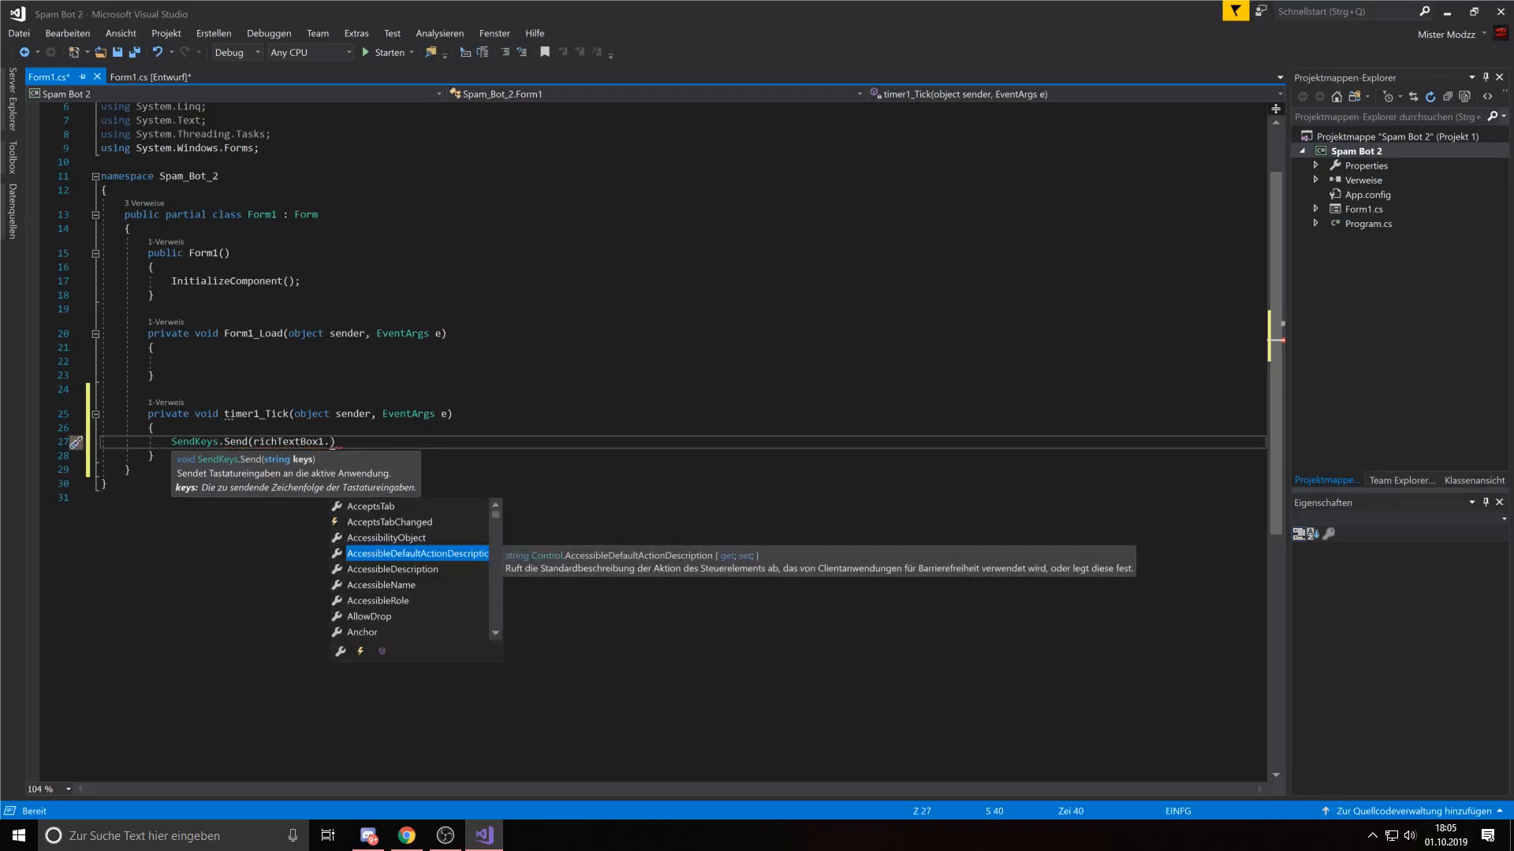
text(Text))
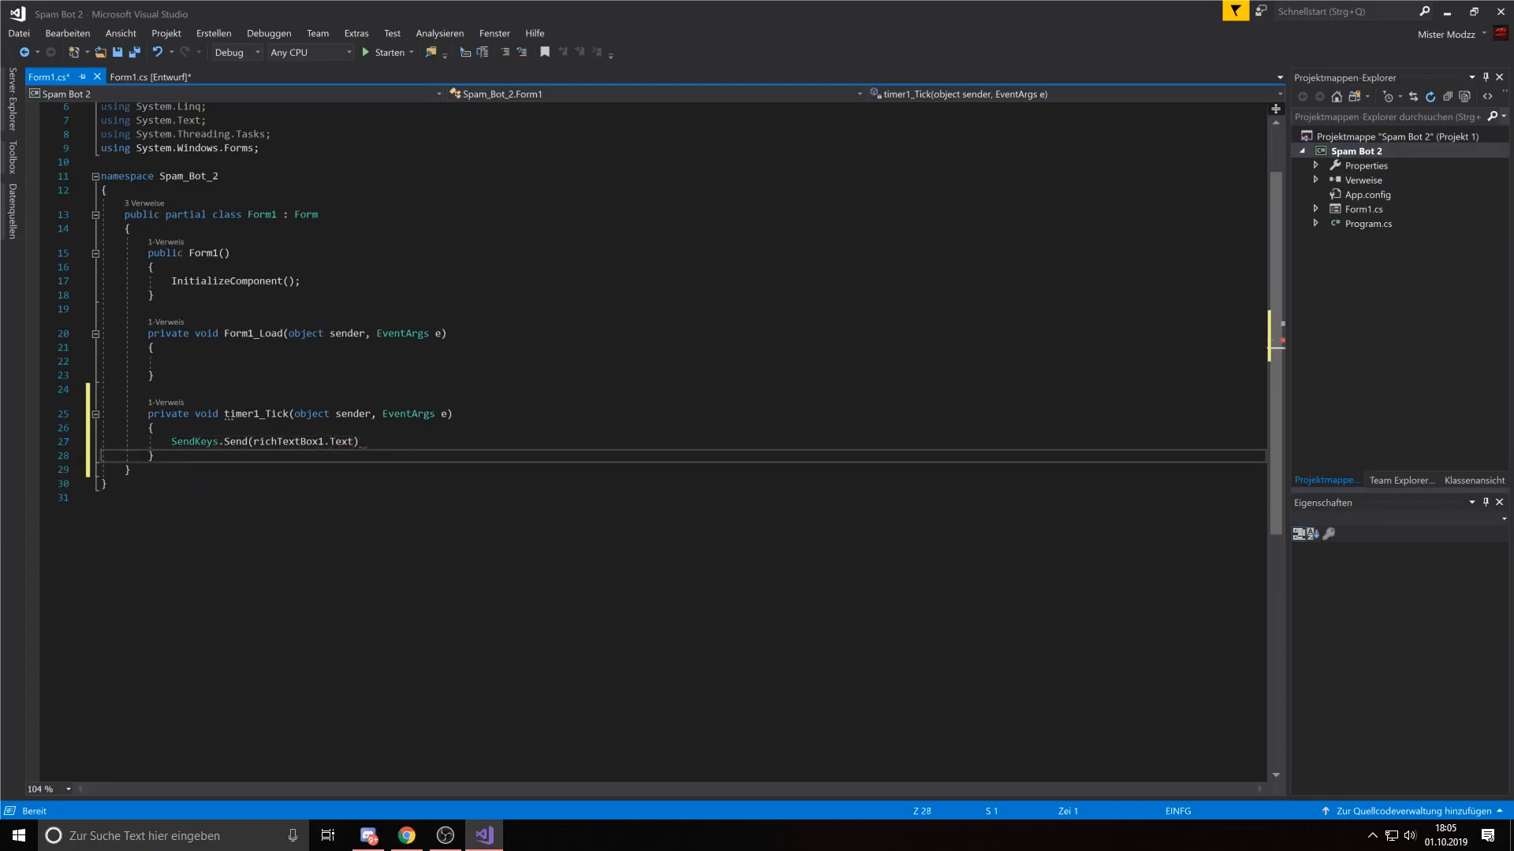
text(;)
key(Return)
text(S)
text(endKenys)
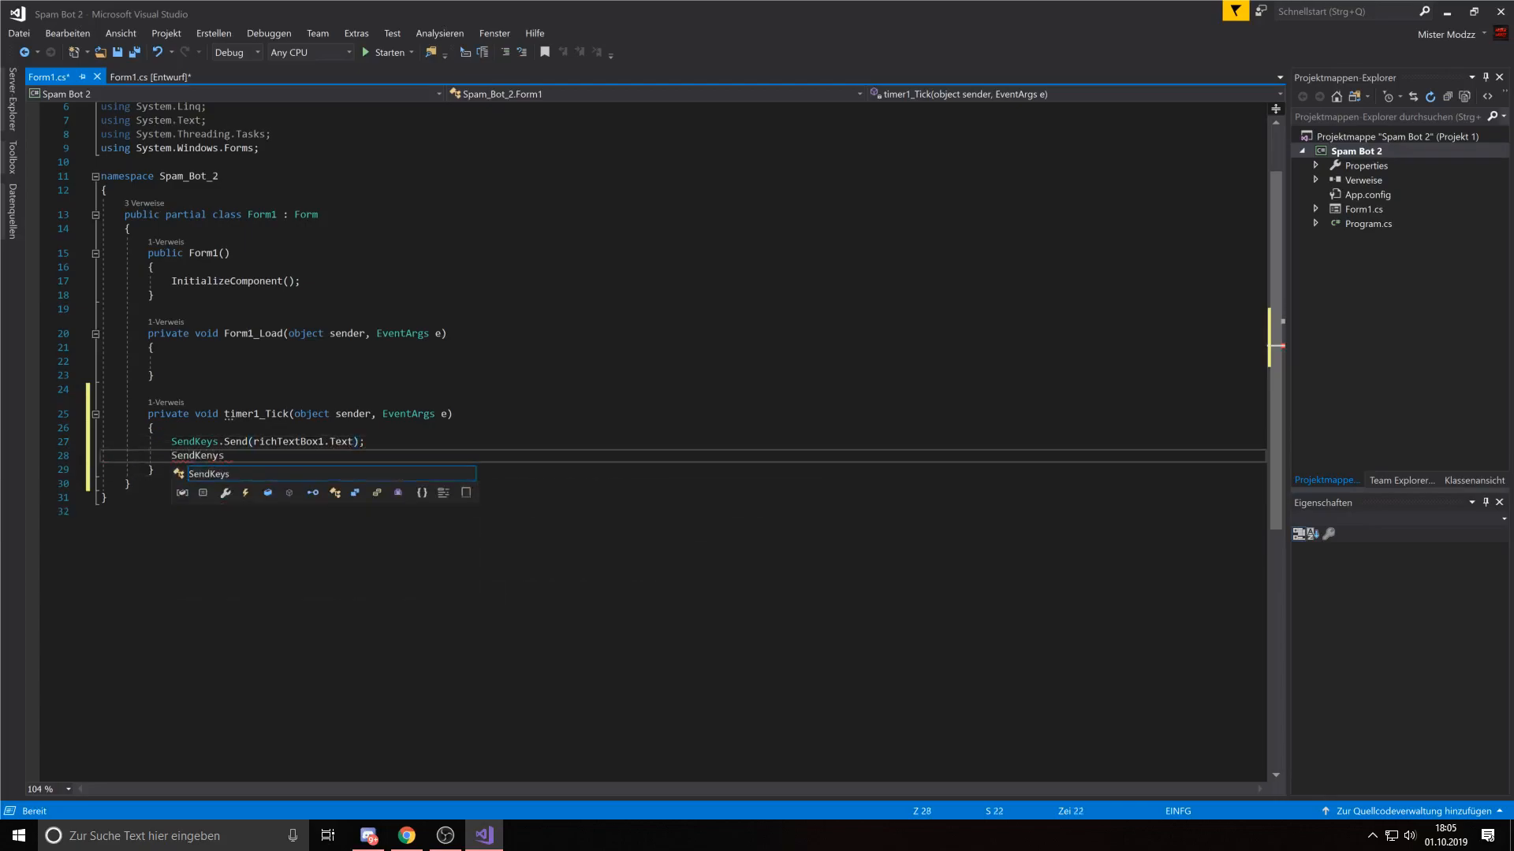
text(.S)
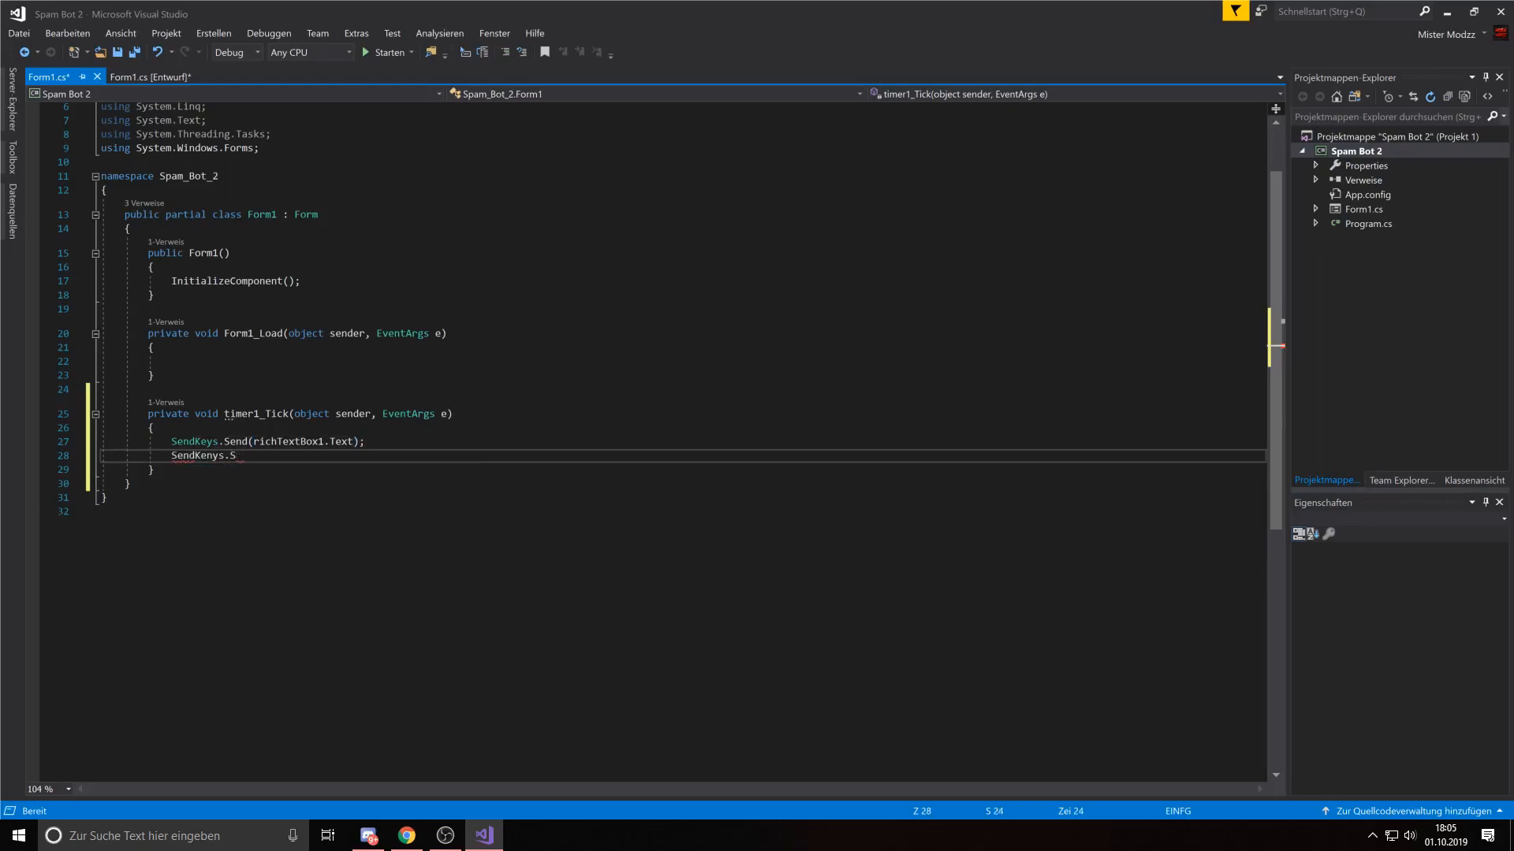
Step: Add SendKeys.Send("{ENTER}");, fix its typos, and return to the Form1 designer
key(BackSpace)
key(BackSpace)
key(BackSpace)
key(BackSpace)
key(BackSpace)
key(BackSpace)
text(eys)
text(,Send)
text((")
text([)
key(BackSpace)
text({E)
text(NTER)
text(})
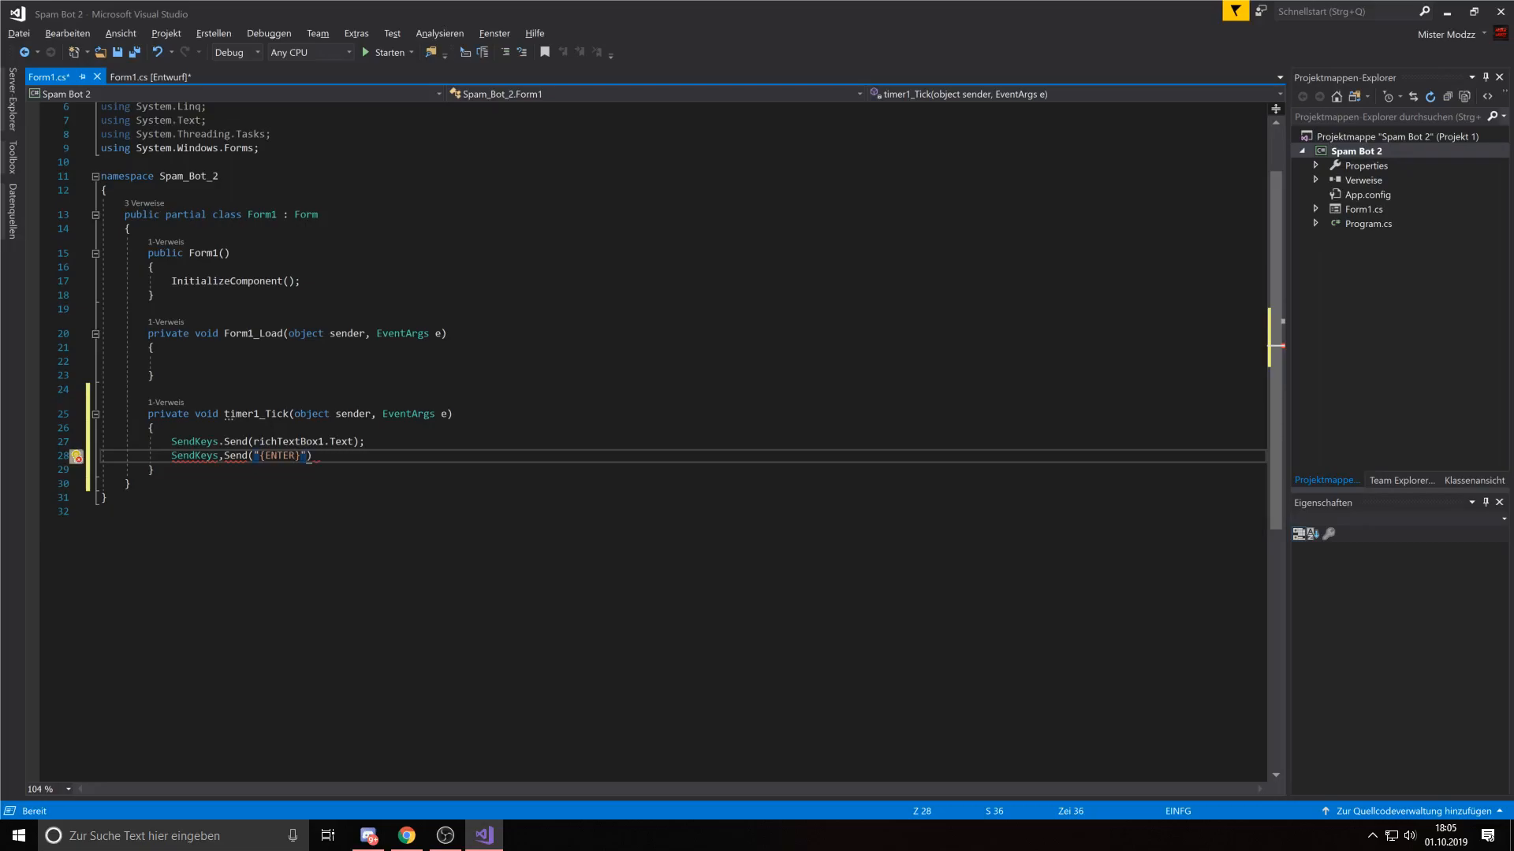
key(Up)
key(Down)
text(;)
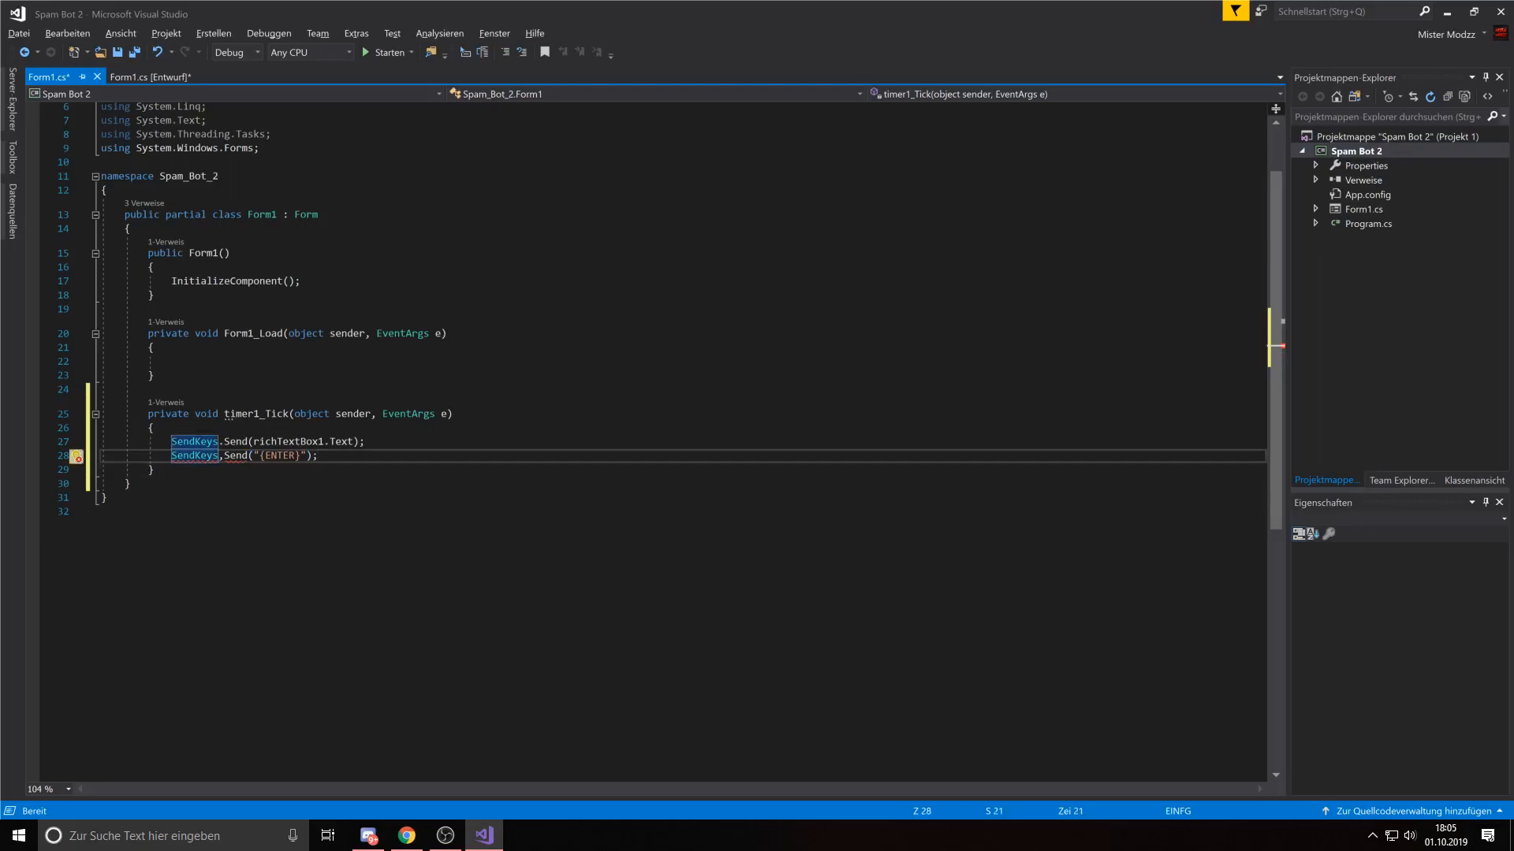
key(Delete)
text(.)
key(Escape)
key(Down)
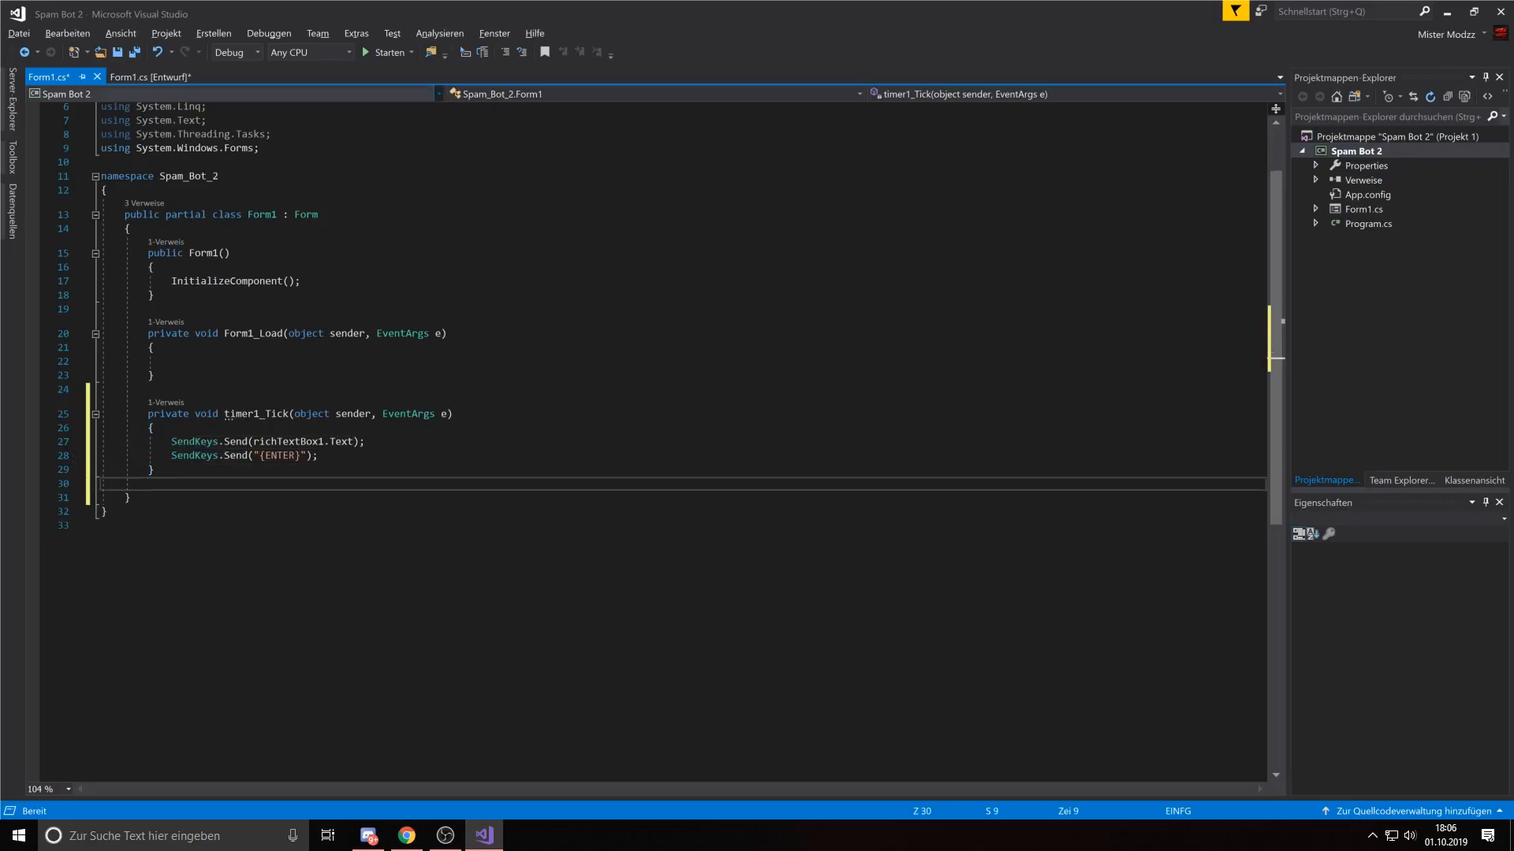
key(shift+F7)
Step: Create button1_Click containing timer1.Start(); and return to the designer
key(Tab)
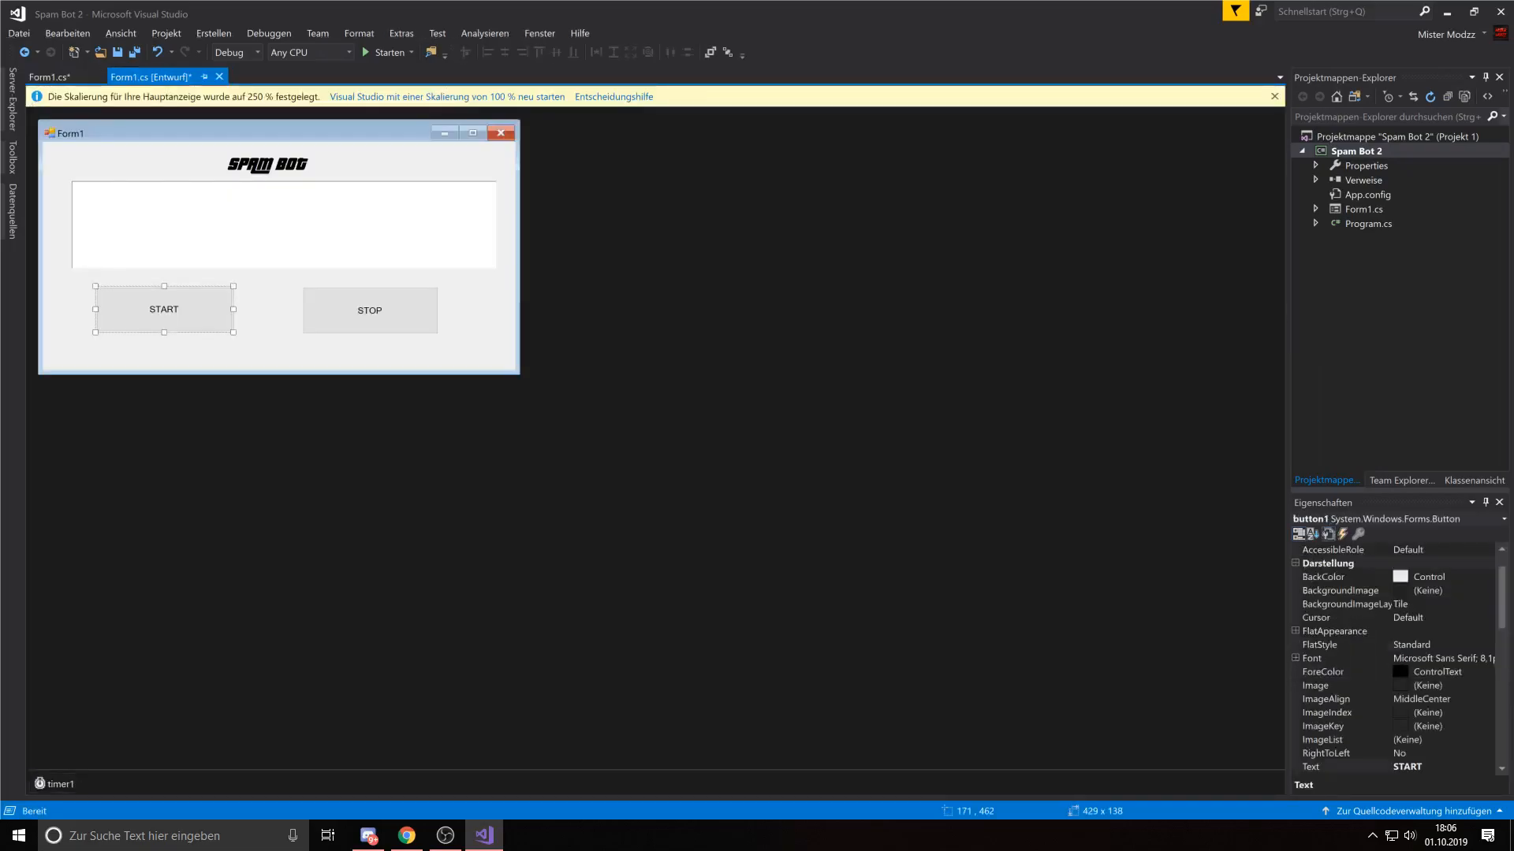
key(Return)
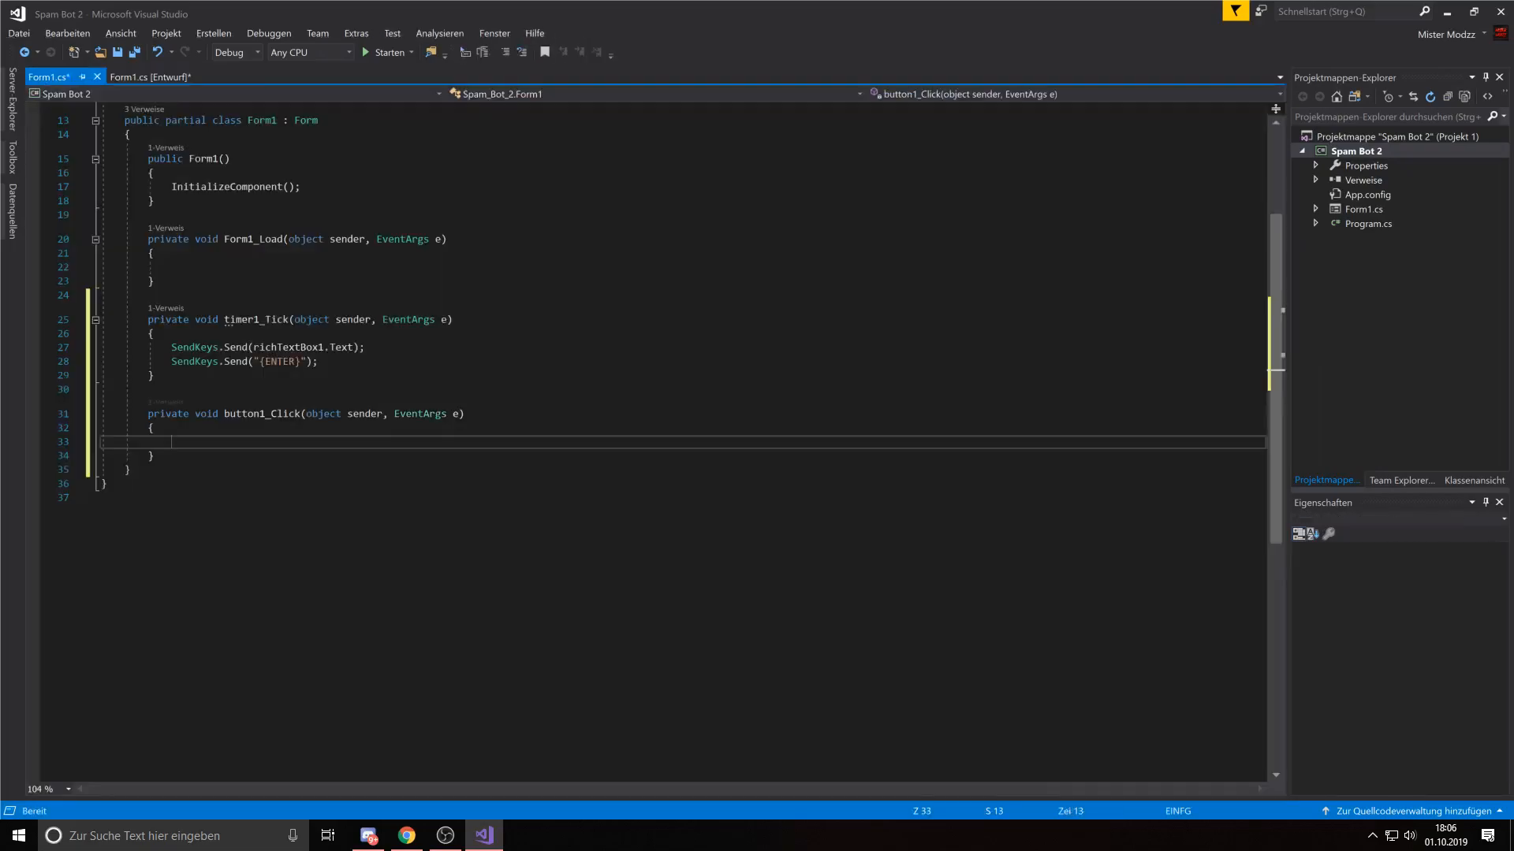
text(timer1)
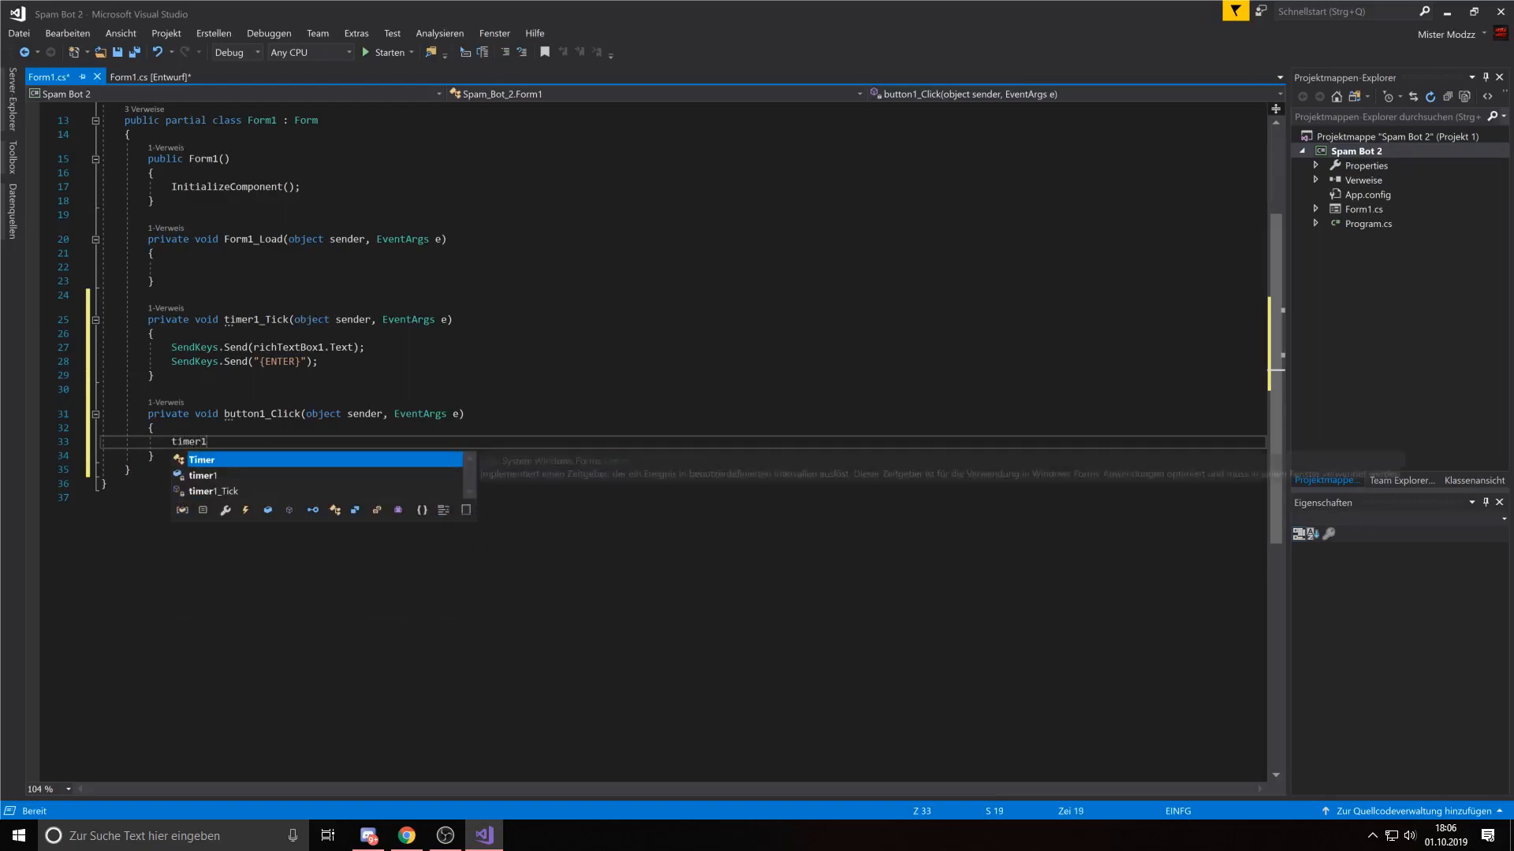
text(.start)
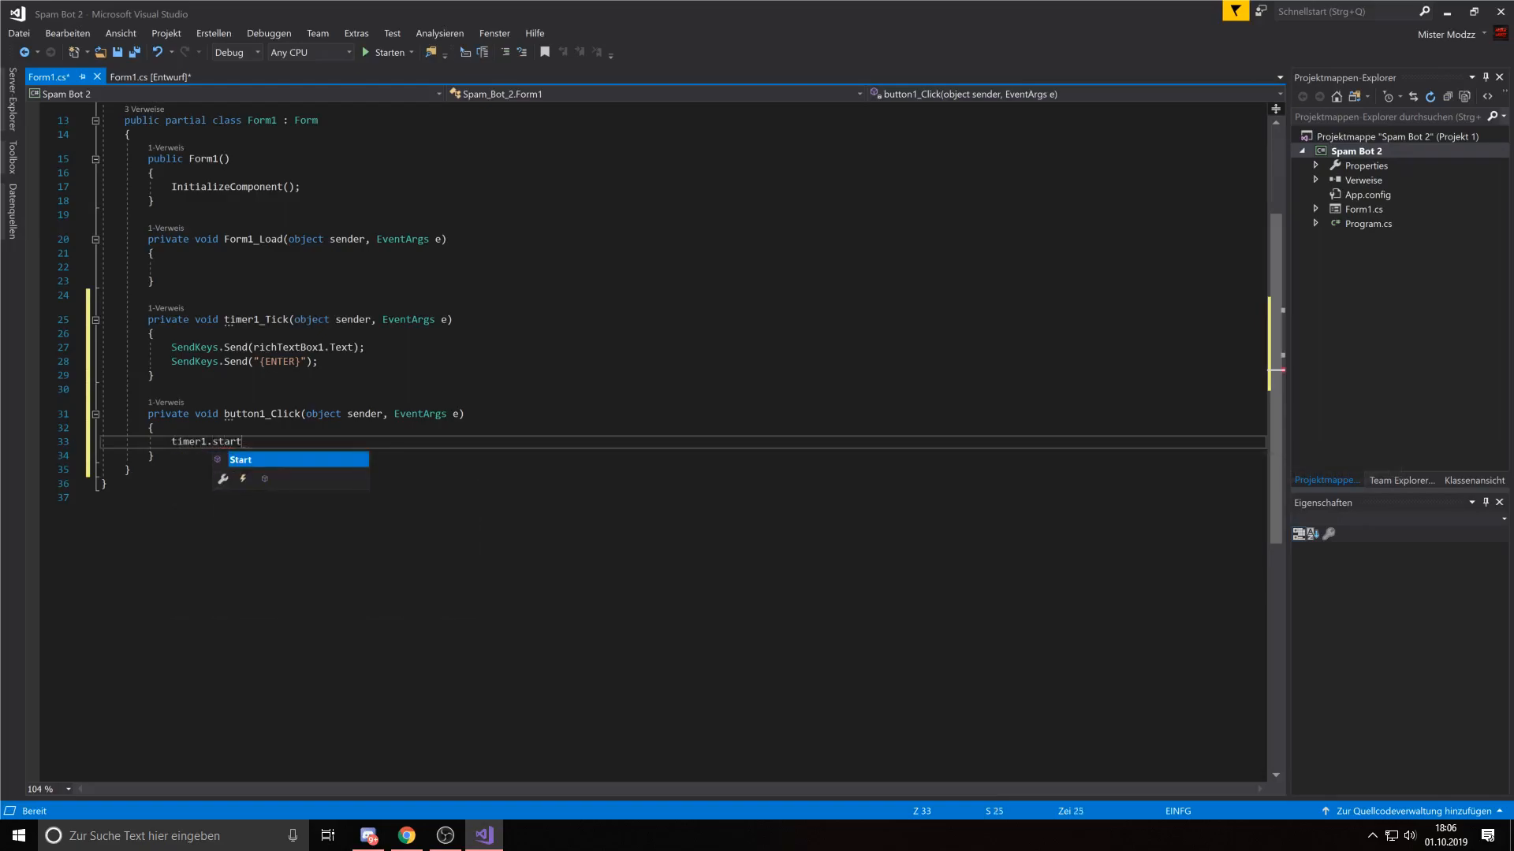
text(();)
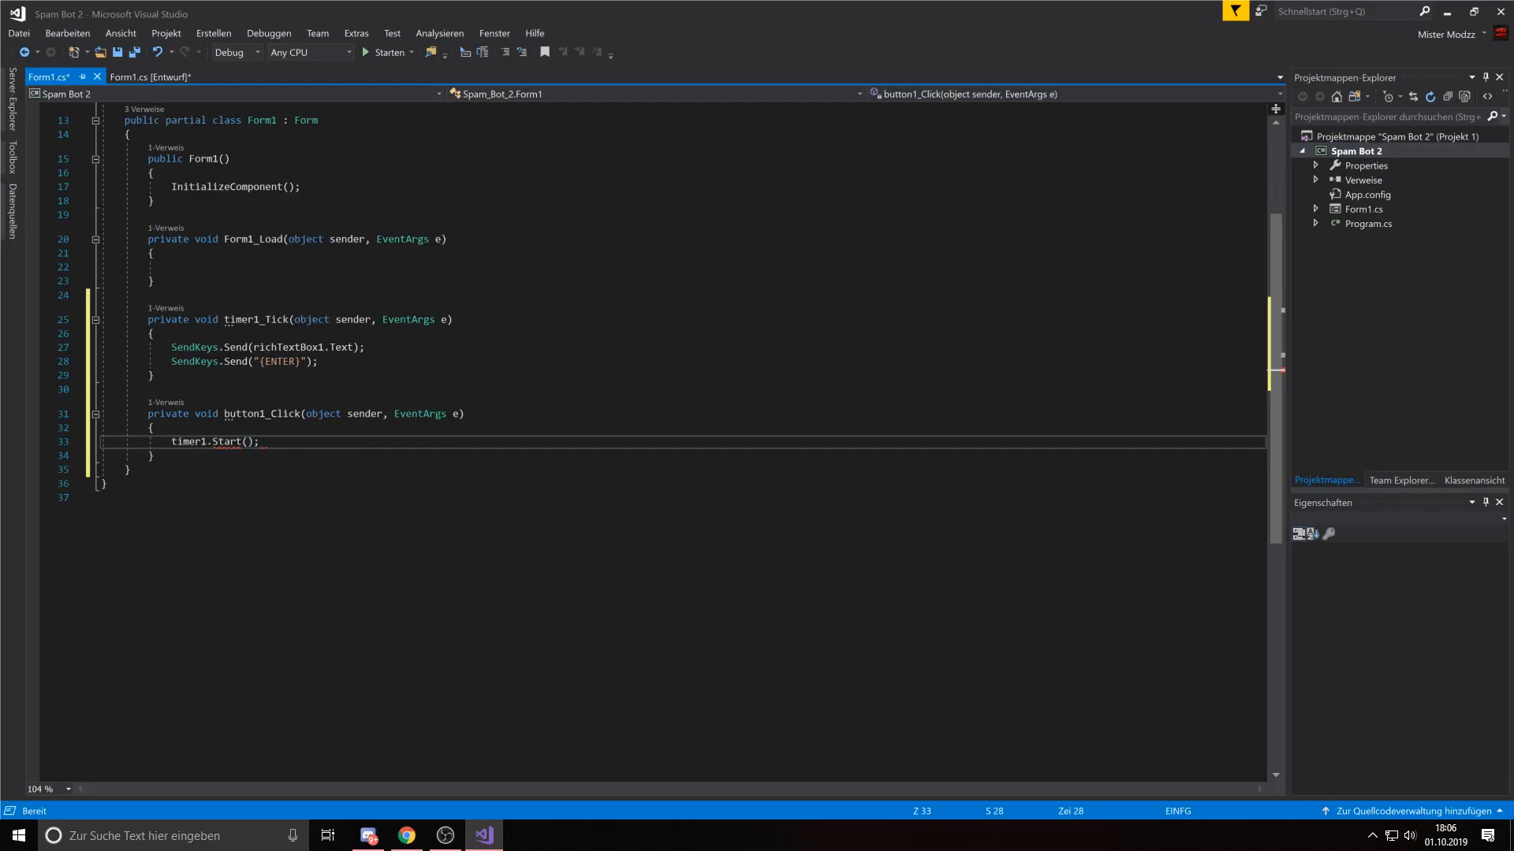
click(150, 76)
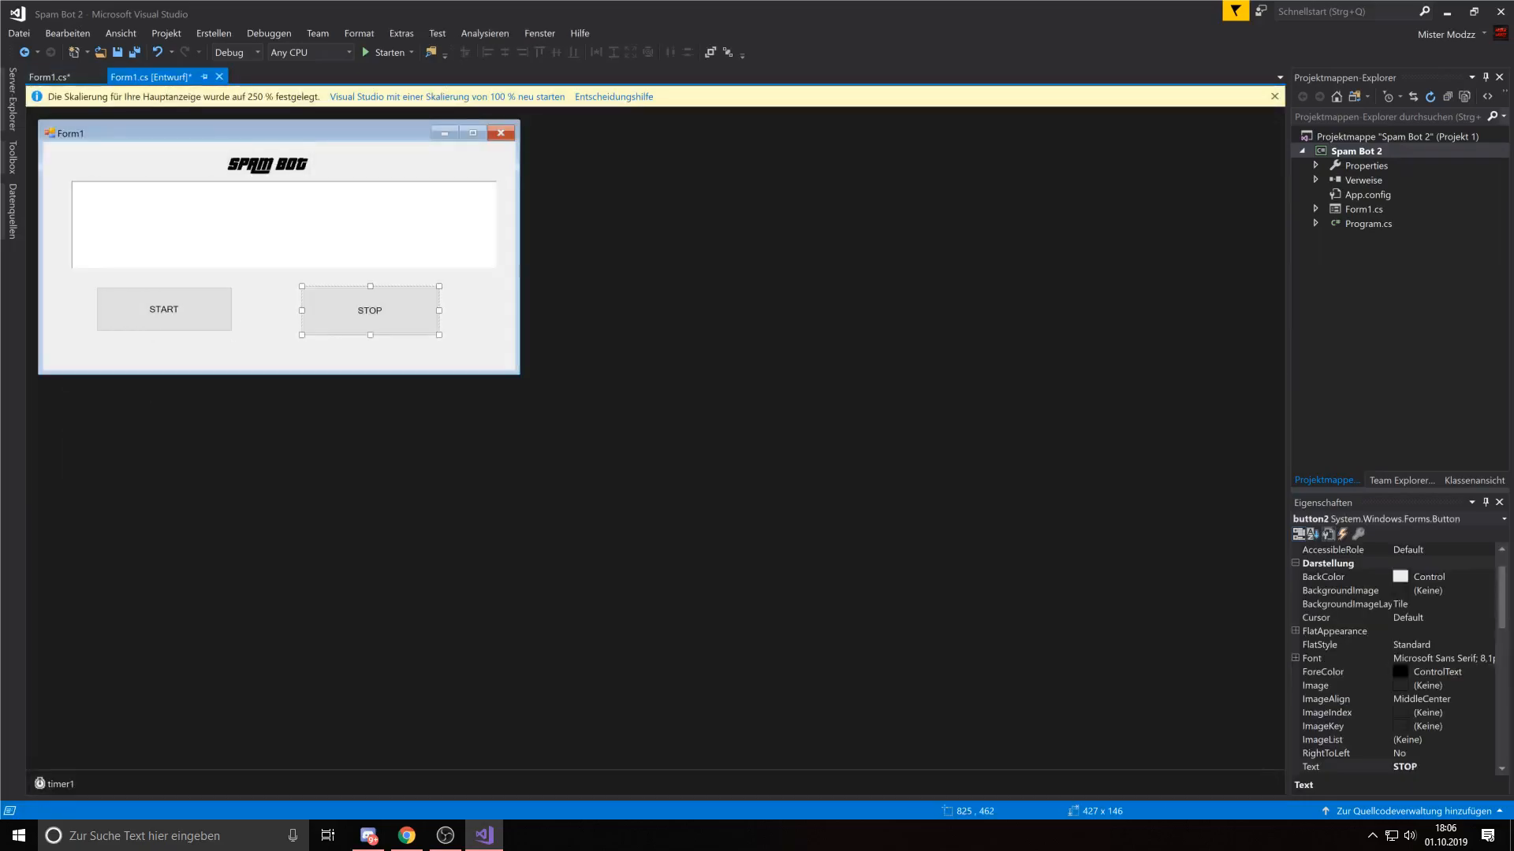
Step: Create button2_Click for STOP and begin typing the timer1 stop call
double_click(368, 310)
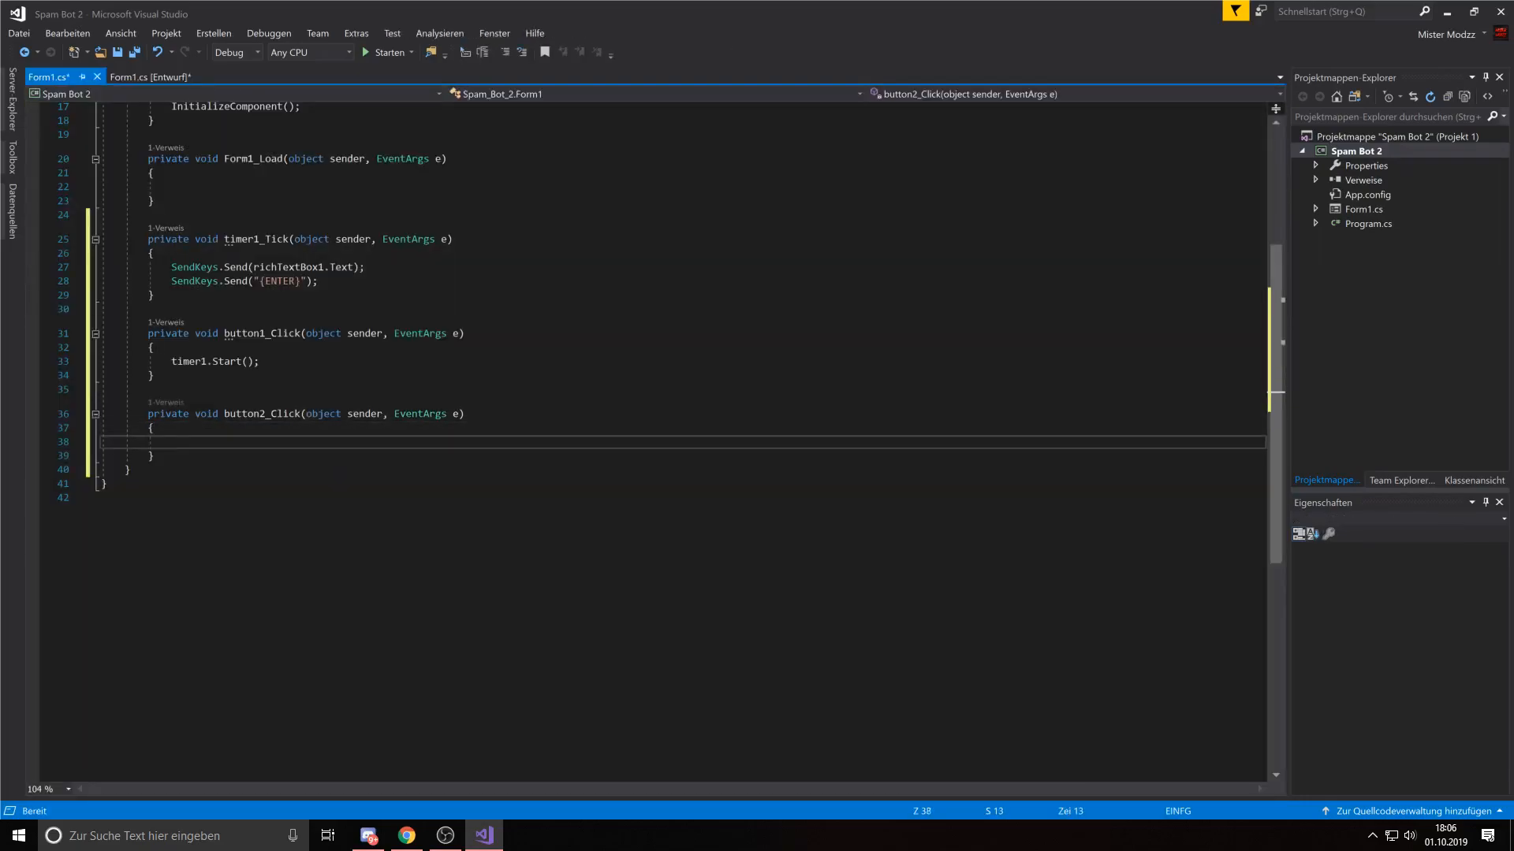
text(timer1.Stioo)
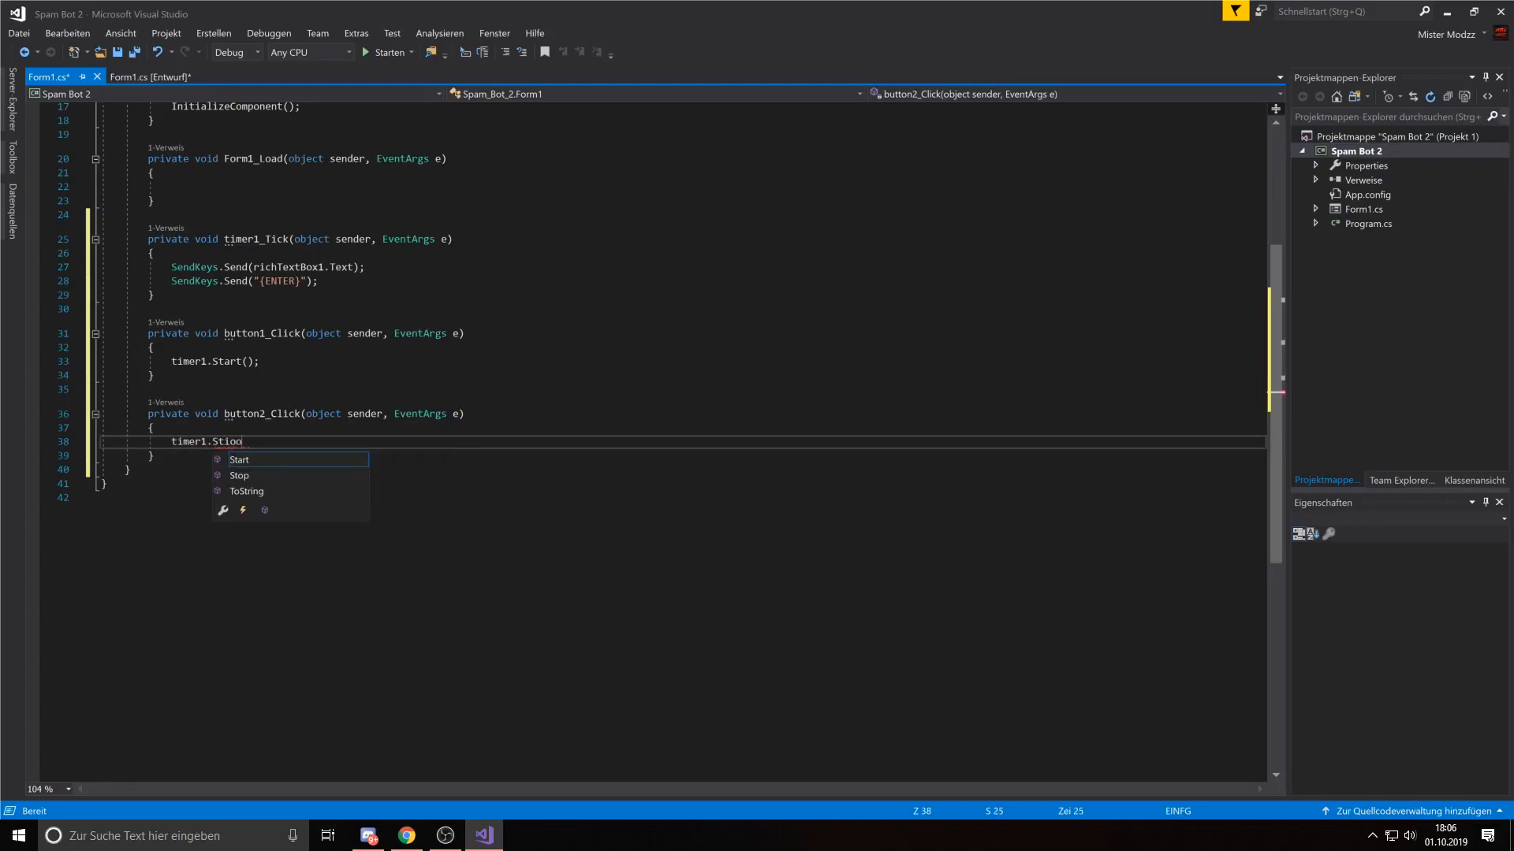
text(();)
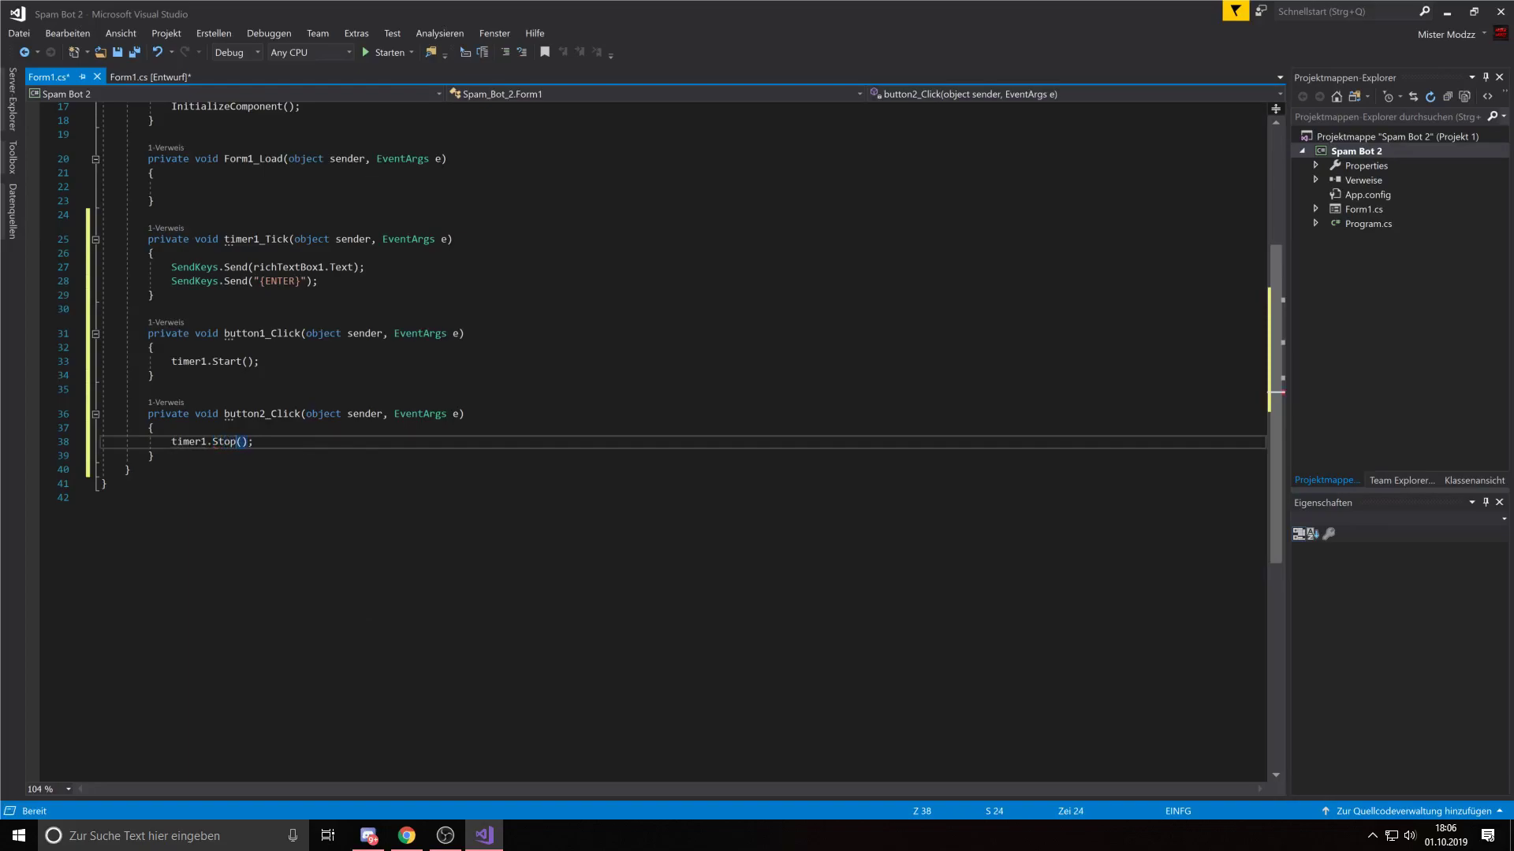
Step: Save, build and launch Spam Bot 2 with F5, then close the running Form1 window
key(Up)
key(Up)
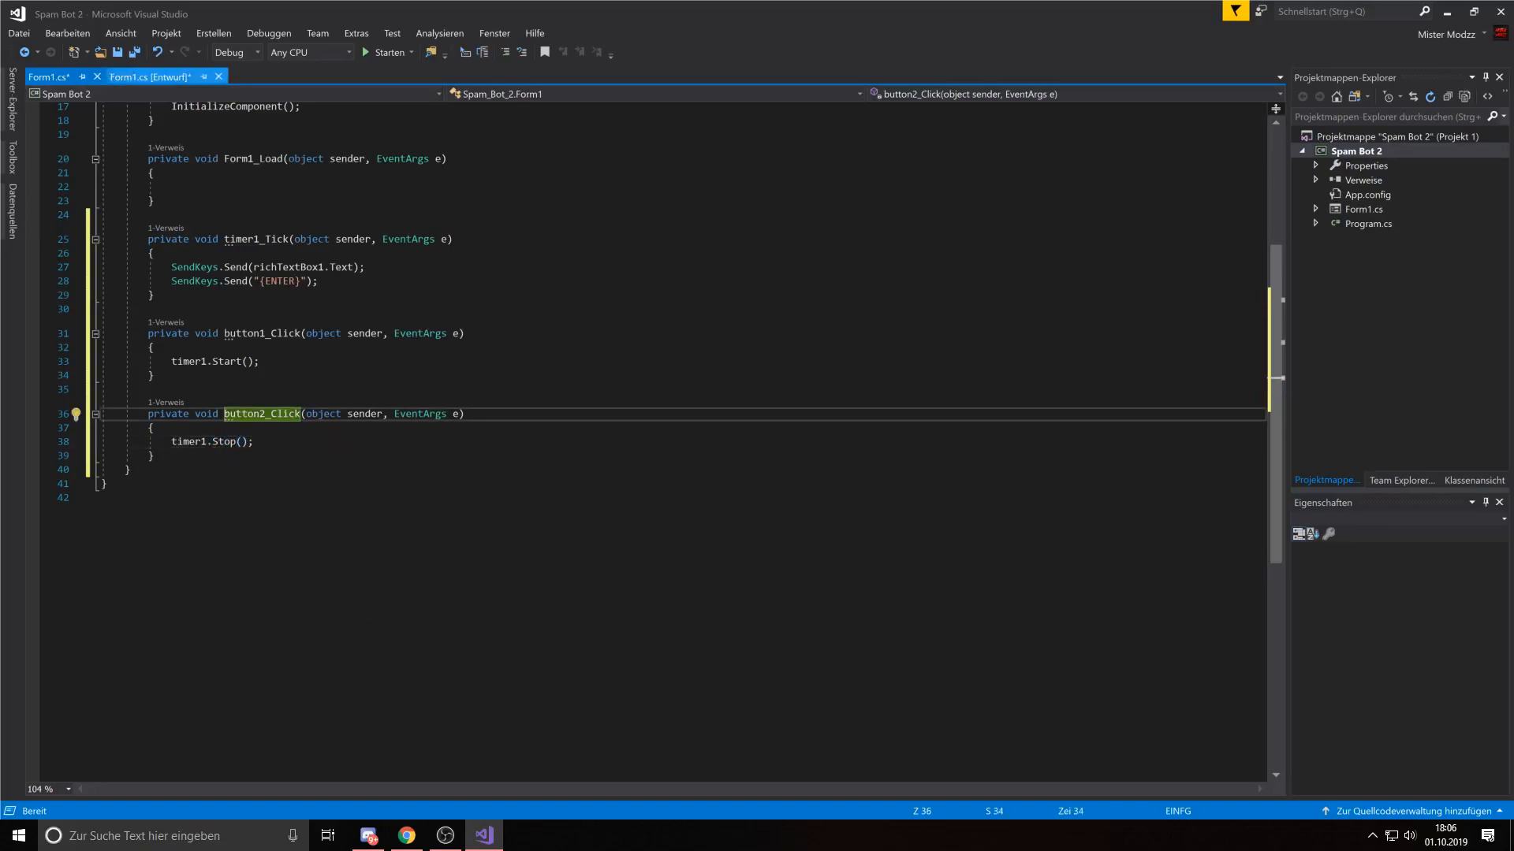
key(Down)
key(Down)
key(Up)
key(Up)
key(Up)
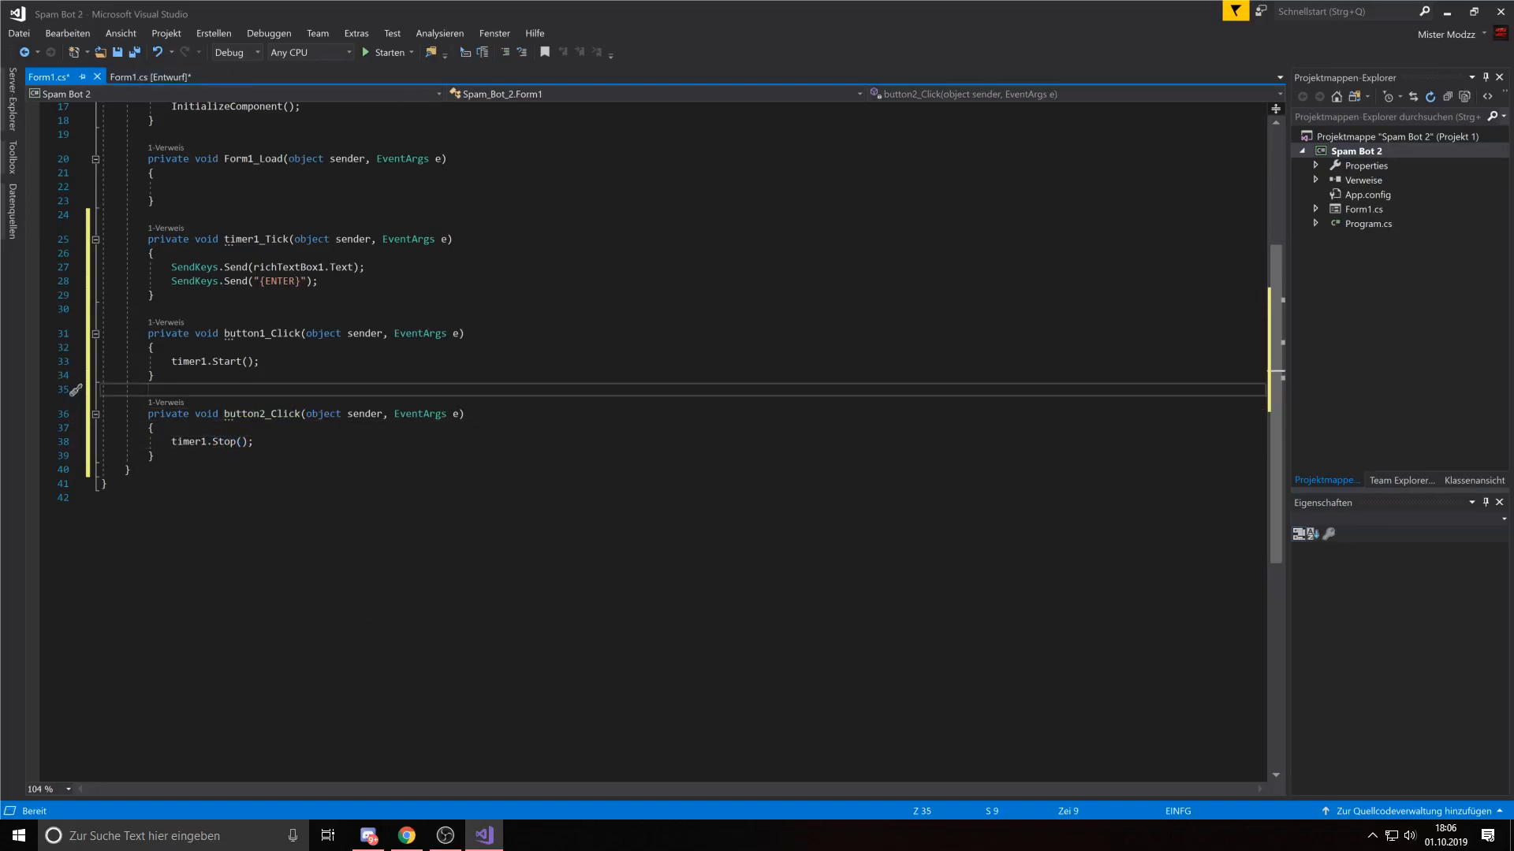
key(F5)
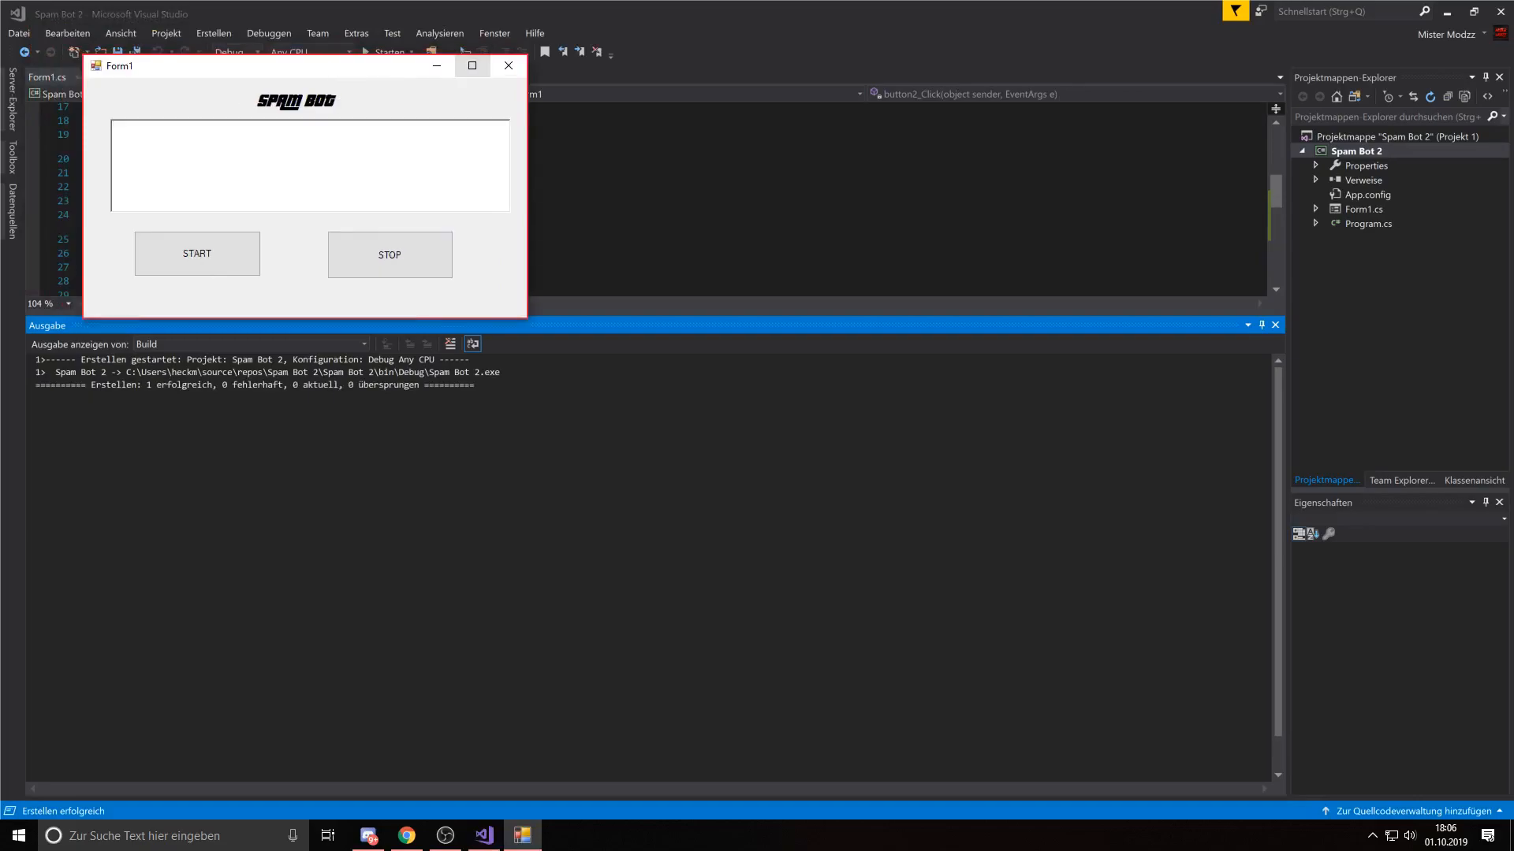
click(508, 66)
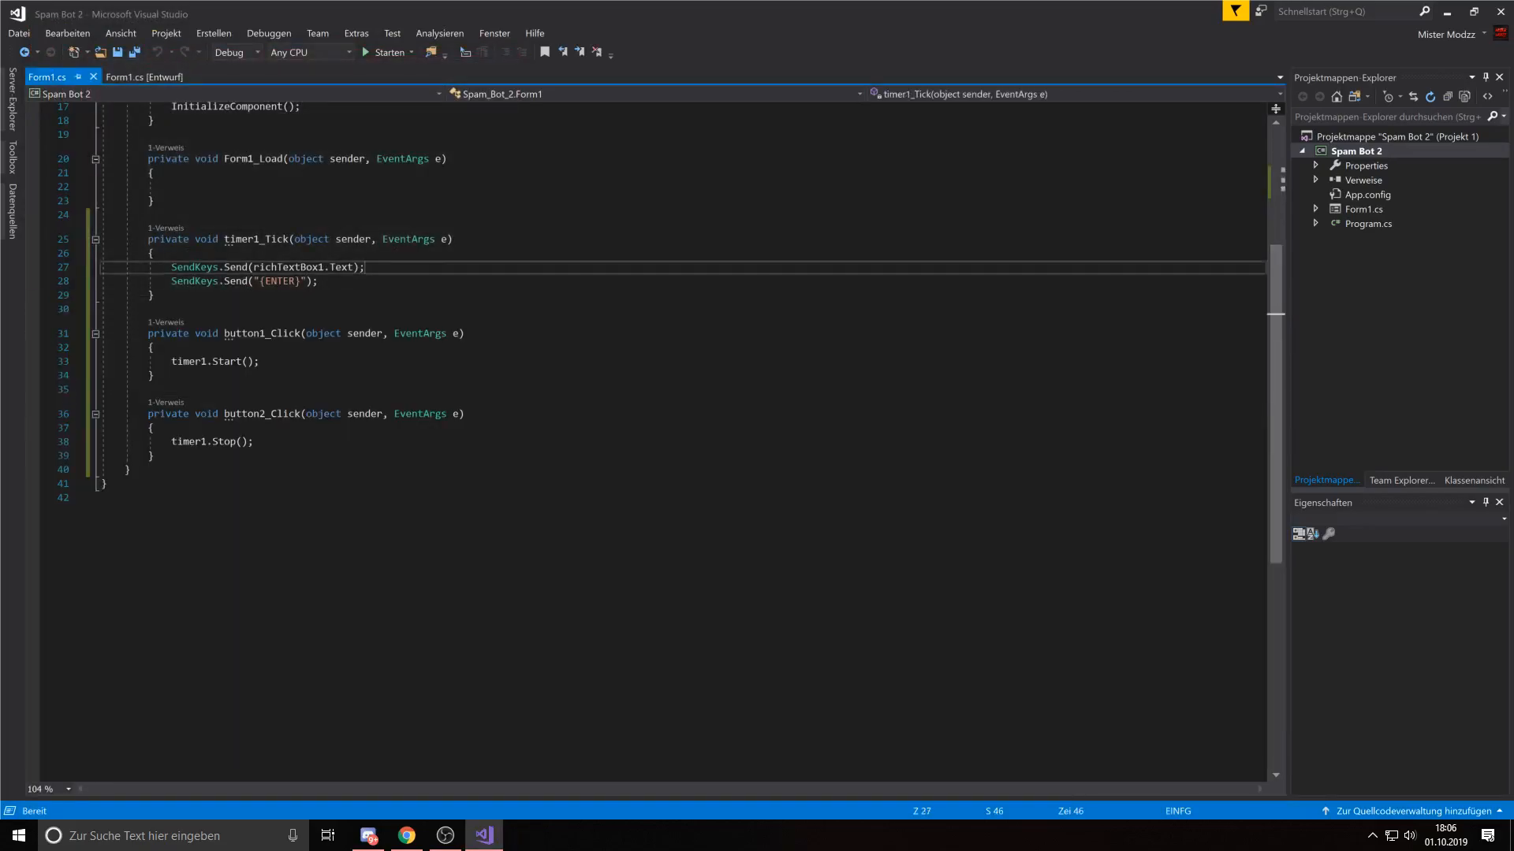
Step: Build and then rebuild the Spam Bot 2 project from Solution Explorer so one project succeeds
right_click(1381, 152)
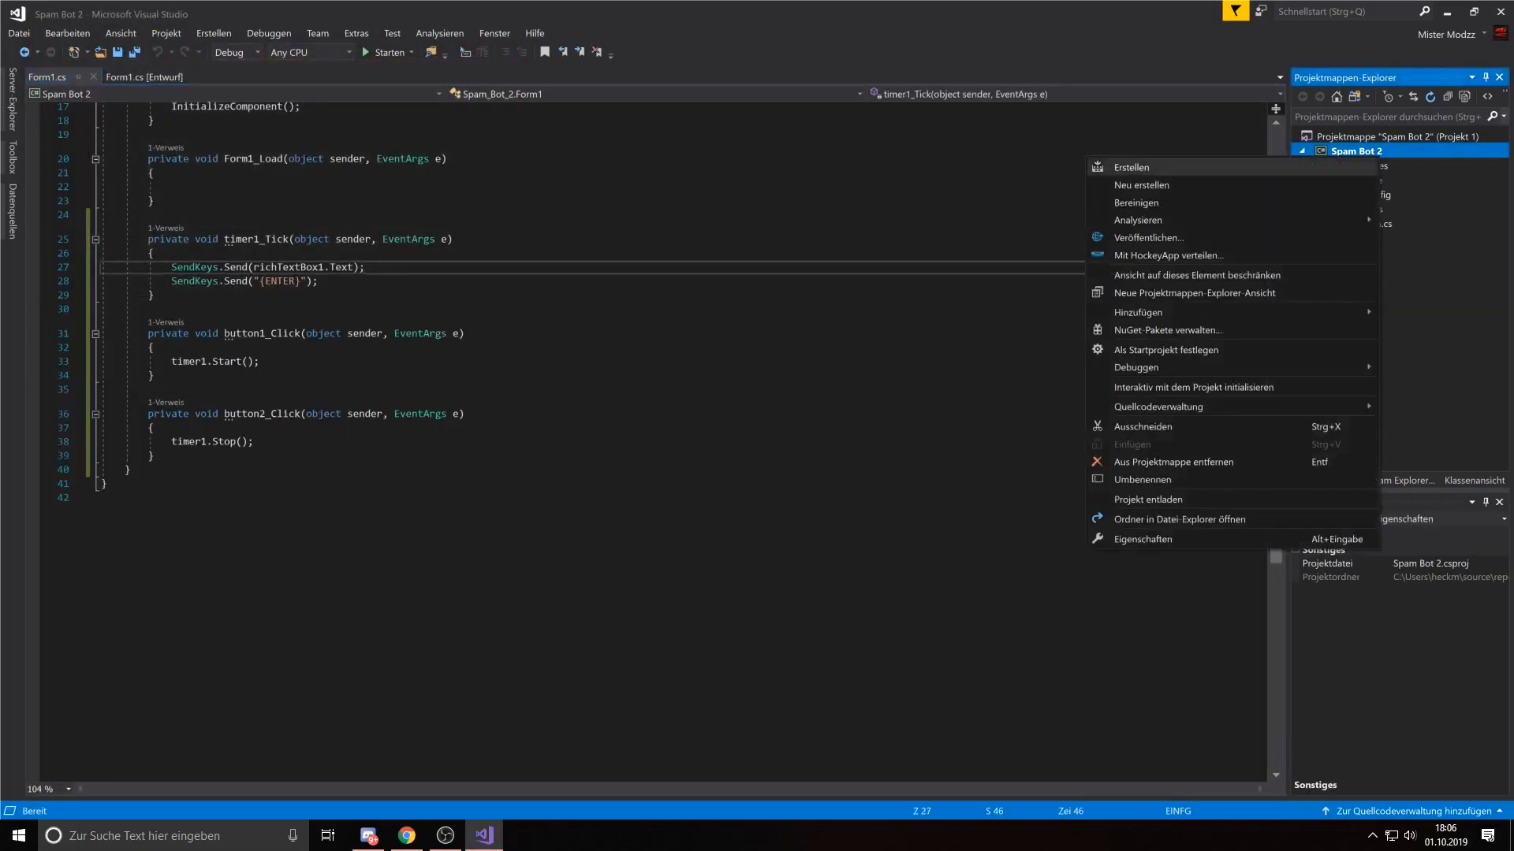
click(1130, 167)
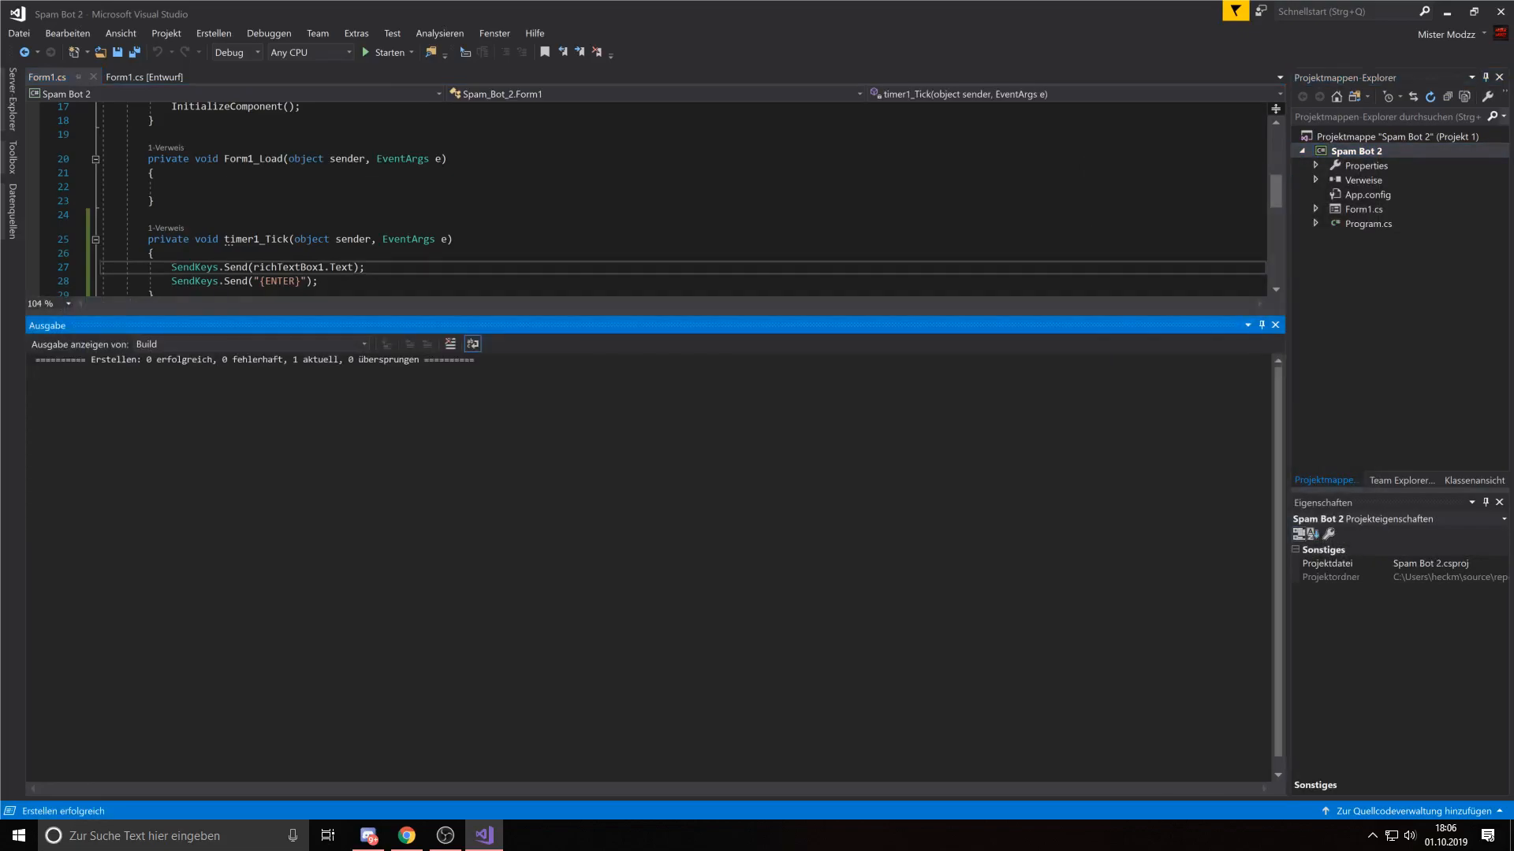
right_click(1381, 151)
click(1123, 178)
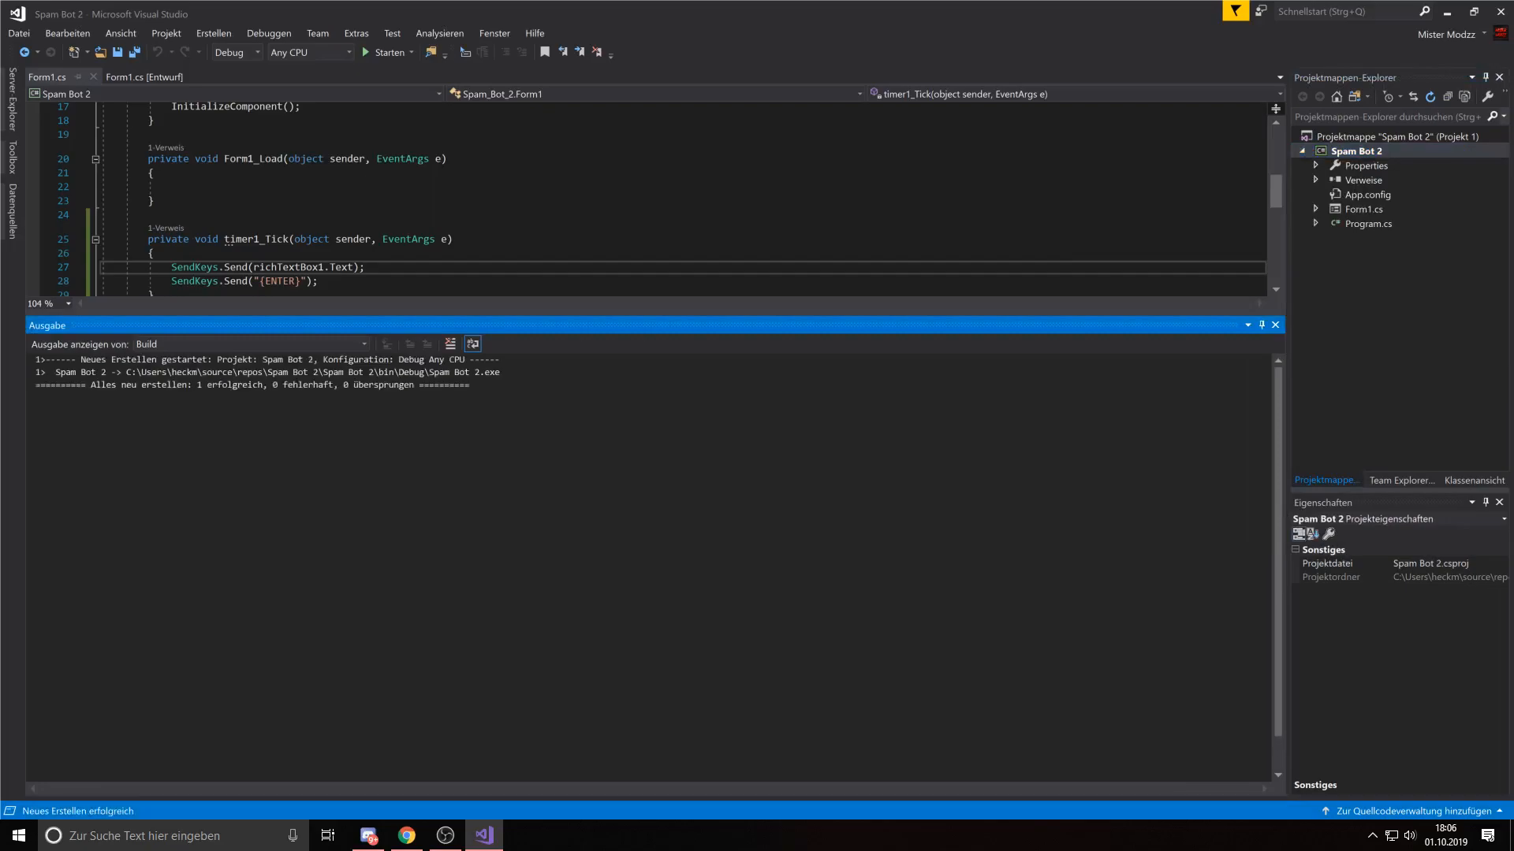
click(355, 253)
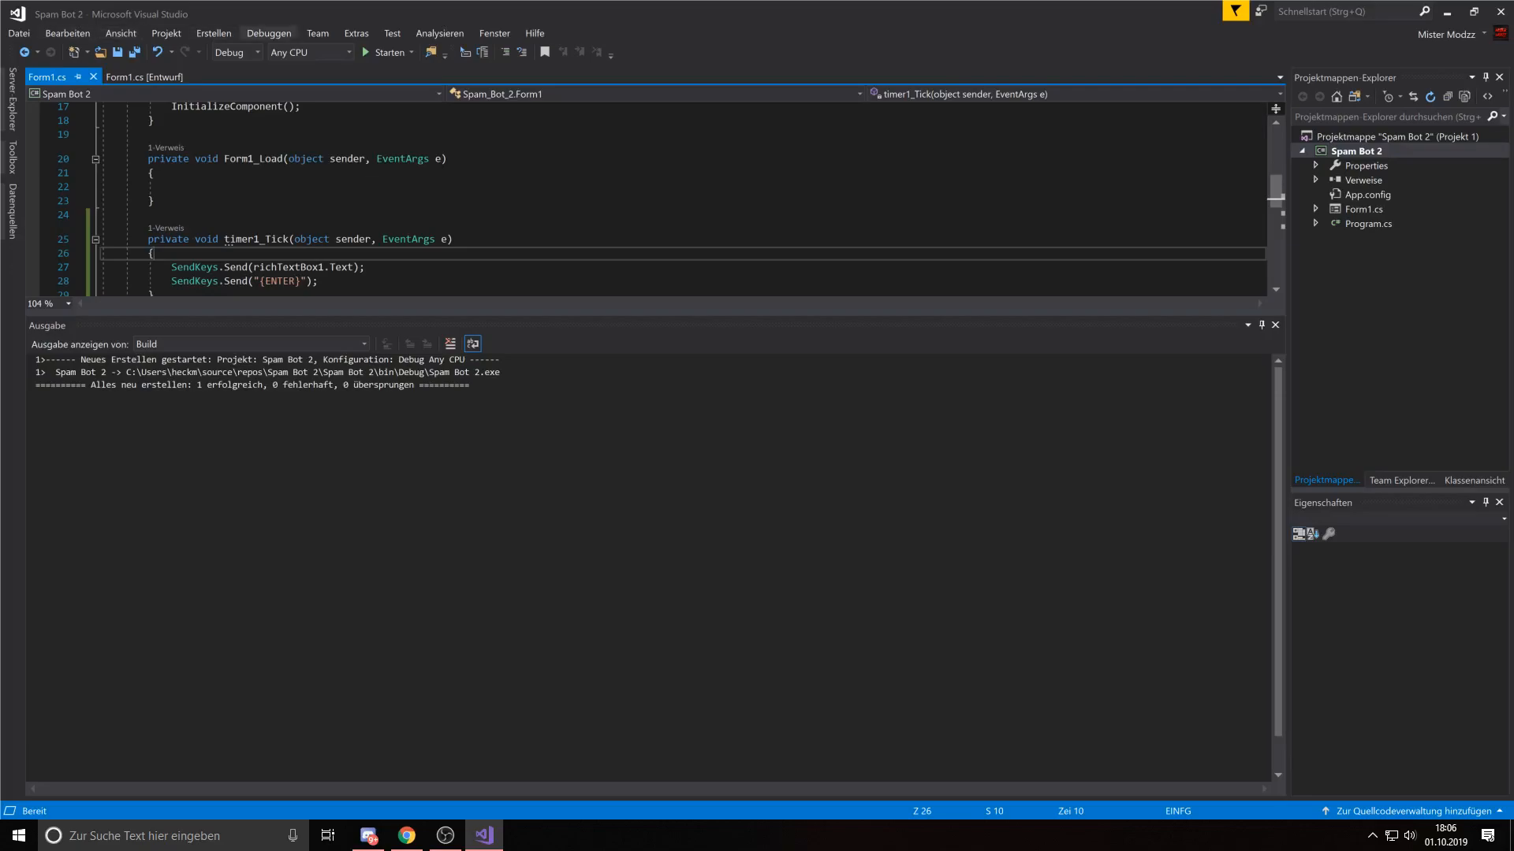
click(269, 33)
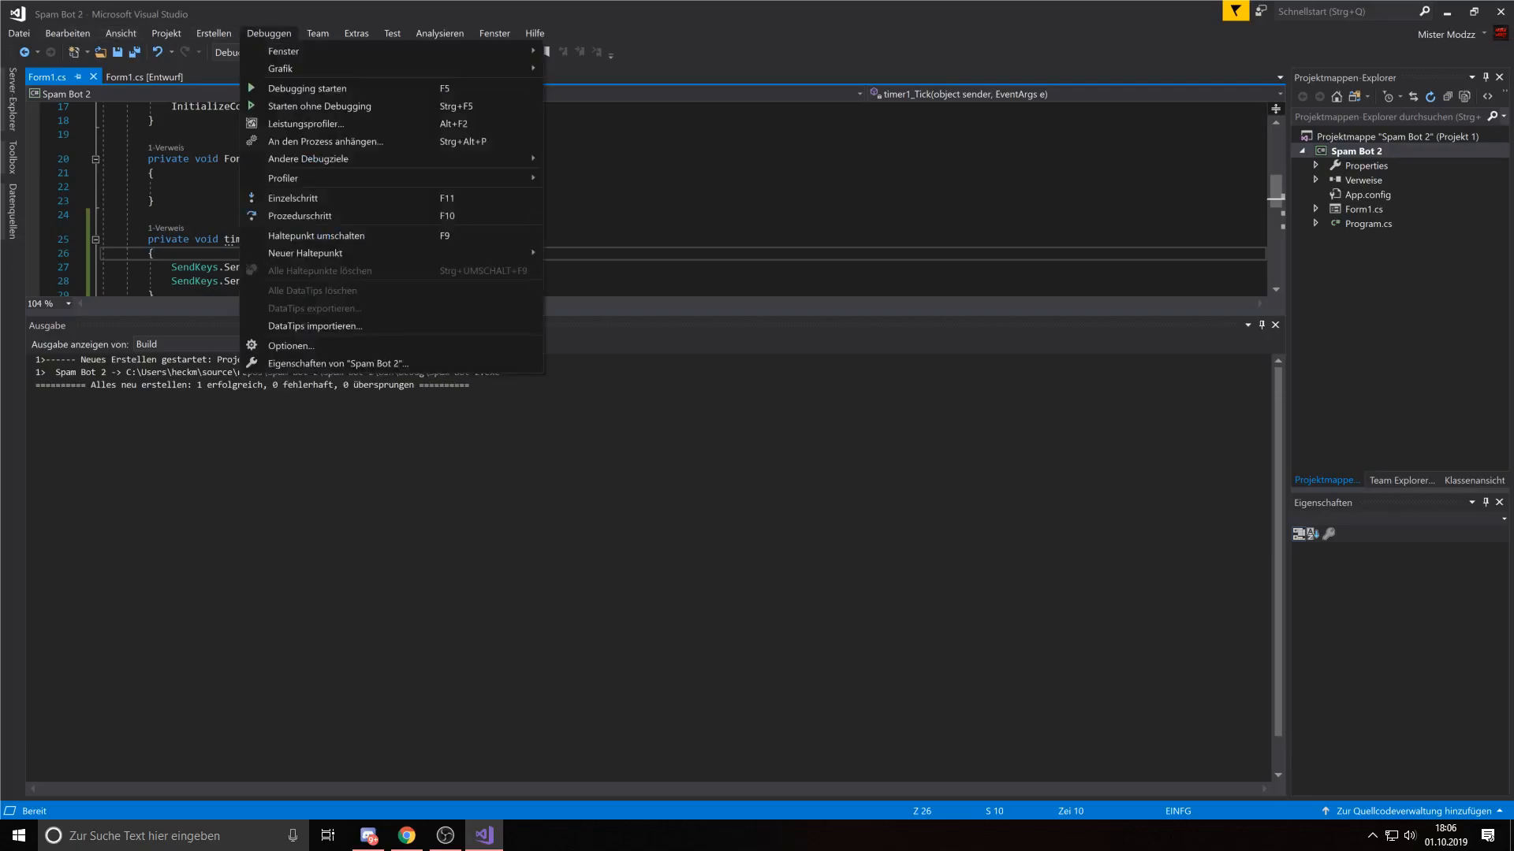
Step: Start the Spam Bot form with debugging and move its window toward the centre
click(306, 88)
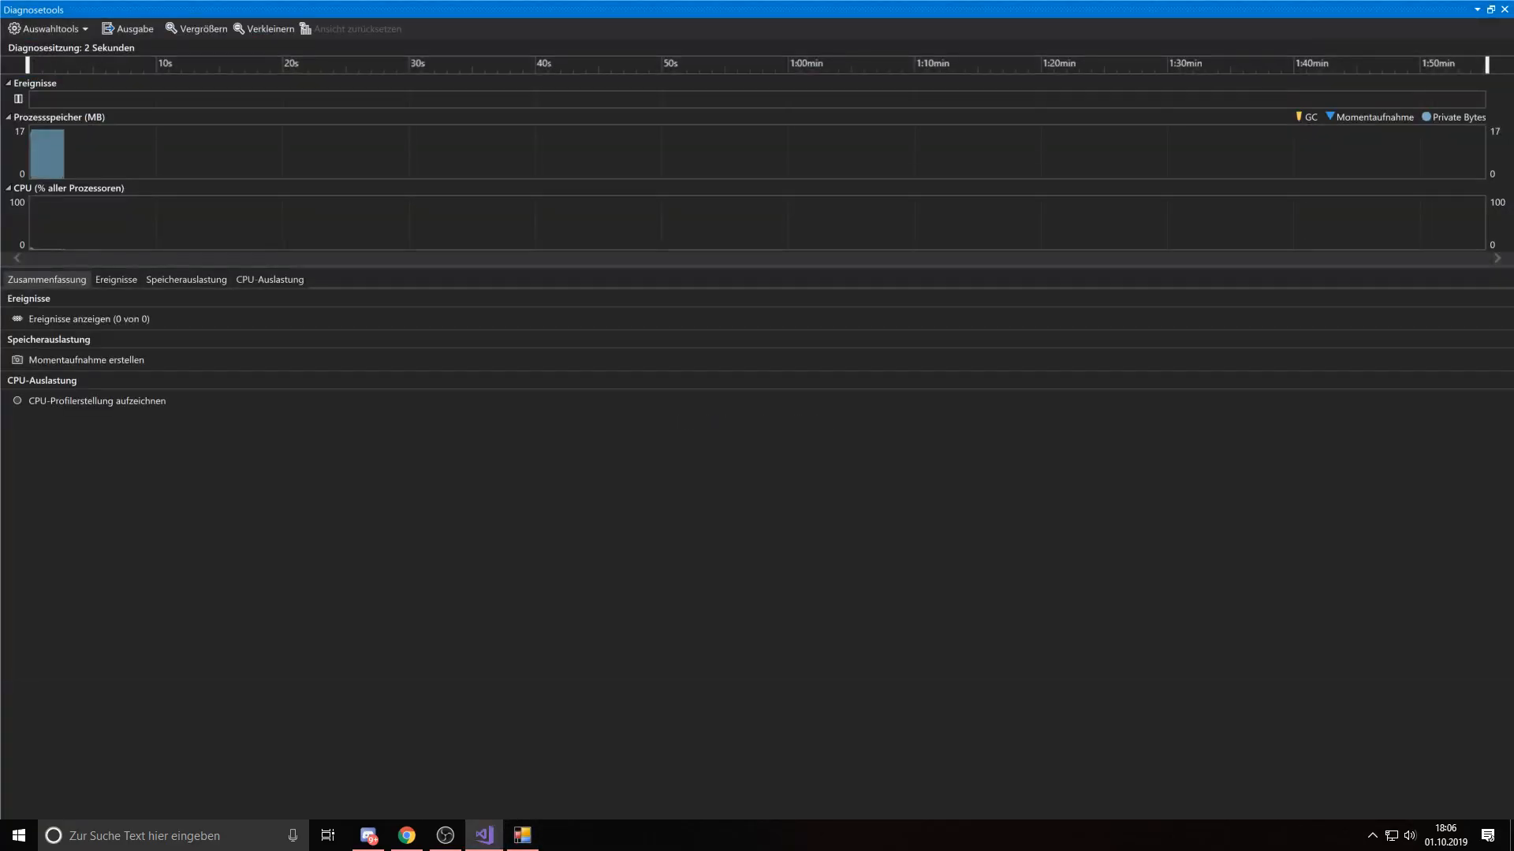
drag(317, 53, 840, 133)
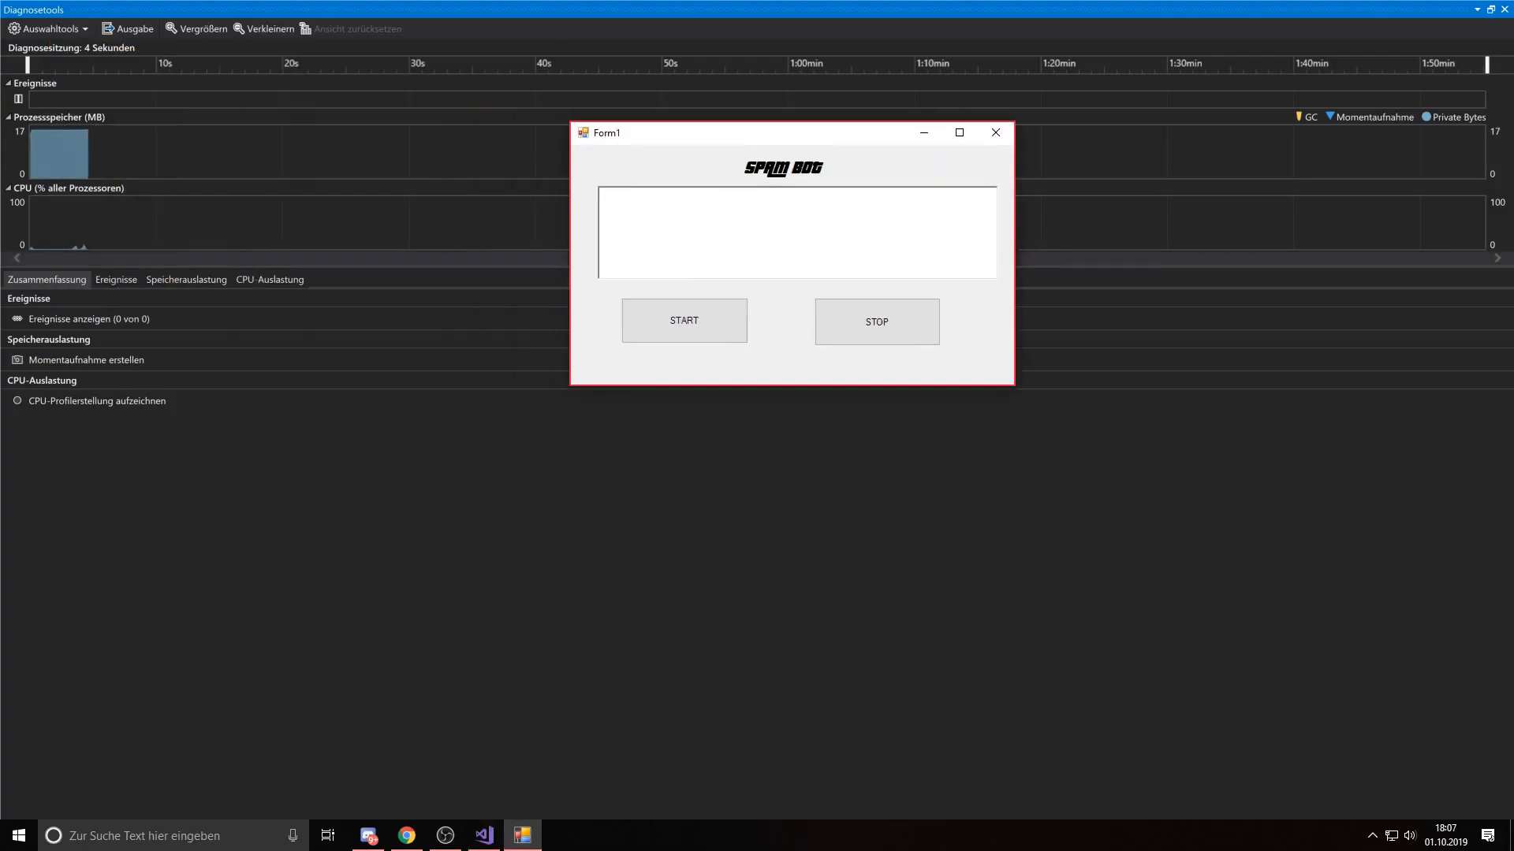
Step: Launch Notepad (Editor) from Windows search and position it below the spam bot form
click(143, 836)
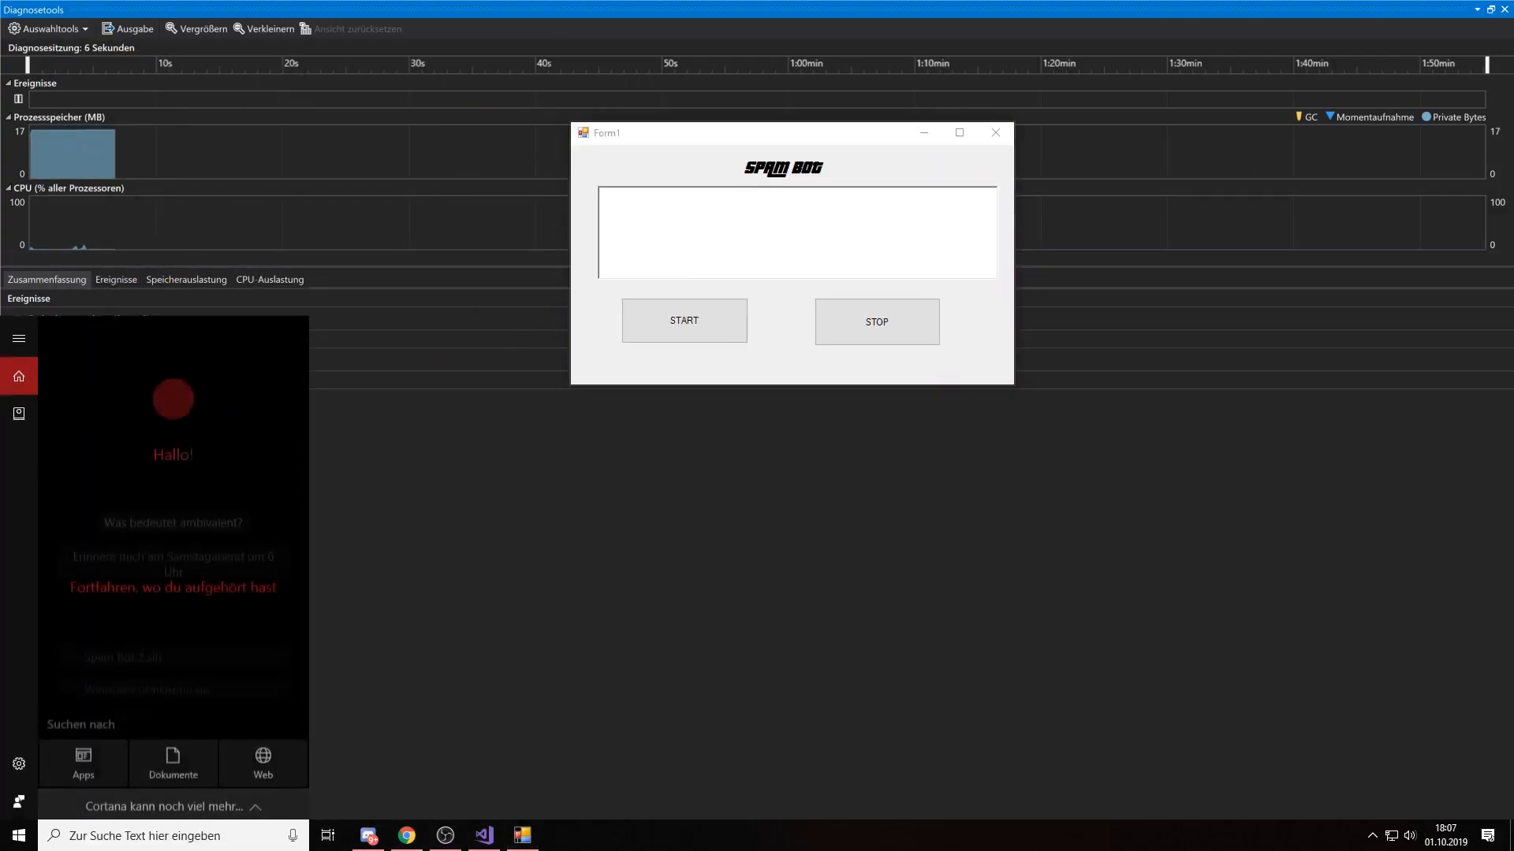
text(ewd)
key(BackSpace)
key(BackSpace)
key(BackSpace)
text(edi)
key(Return)
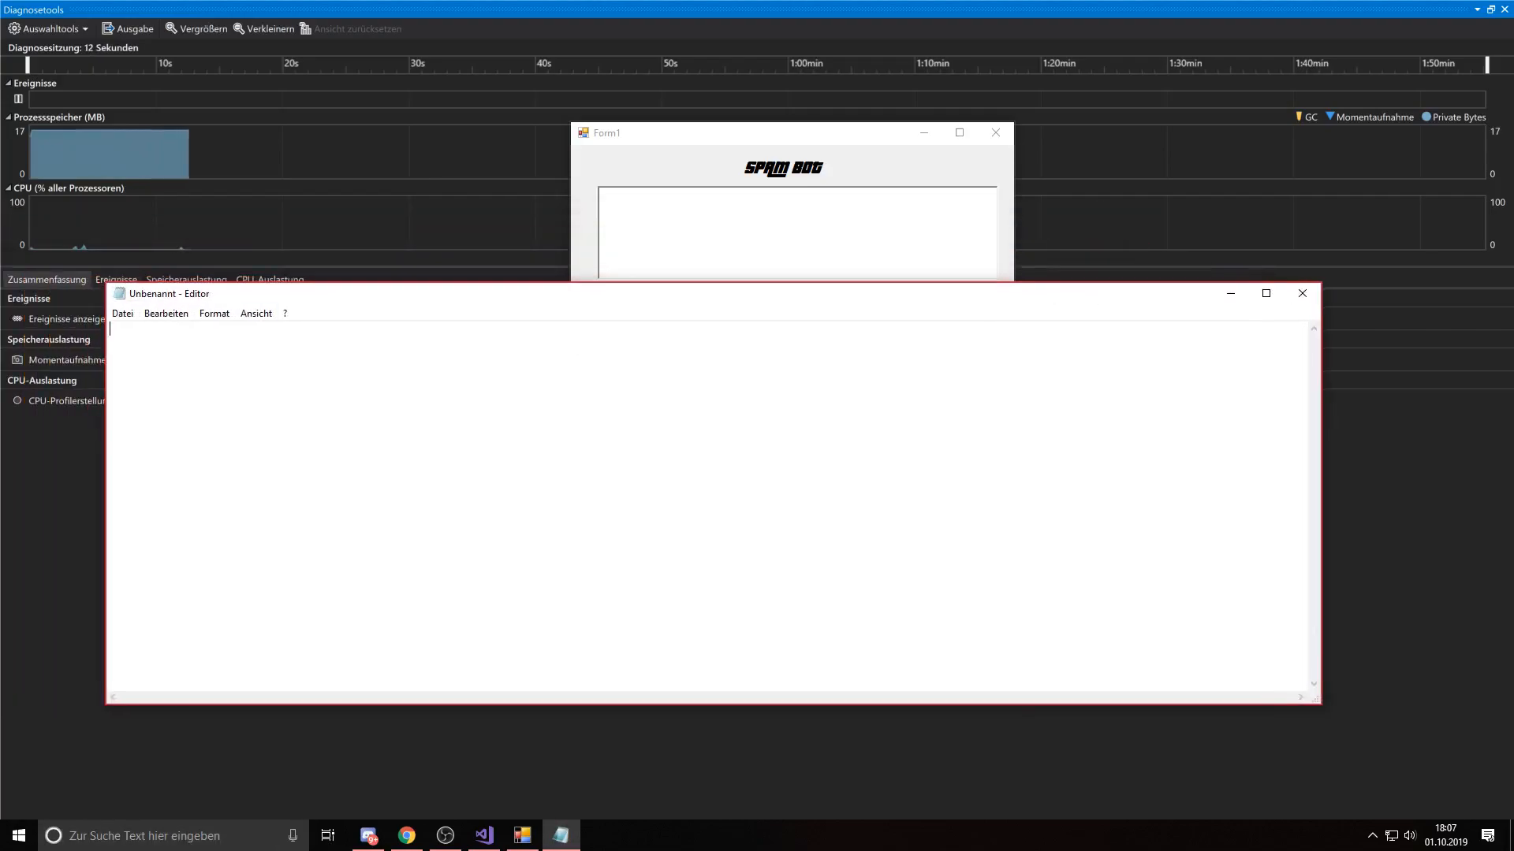
mouse_move(710, 293)
mouse_down()
mouse_move(1056, 305)
mouse_move(994, 364)
mouse_up()
Step: Start the bot typing repeated test lines into Notepad, then stop it
click(710, 231)
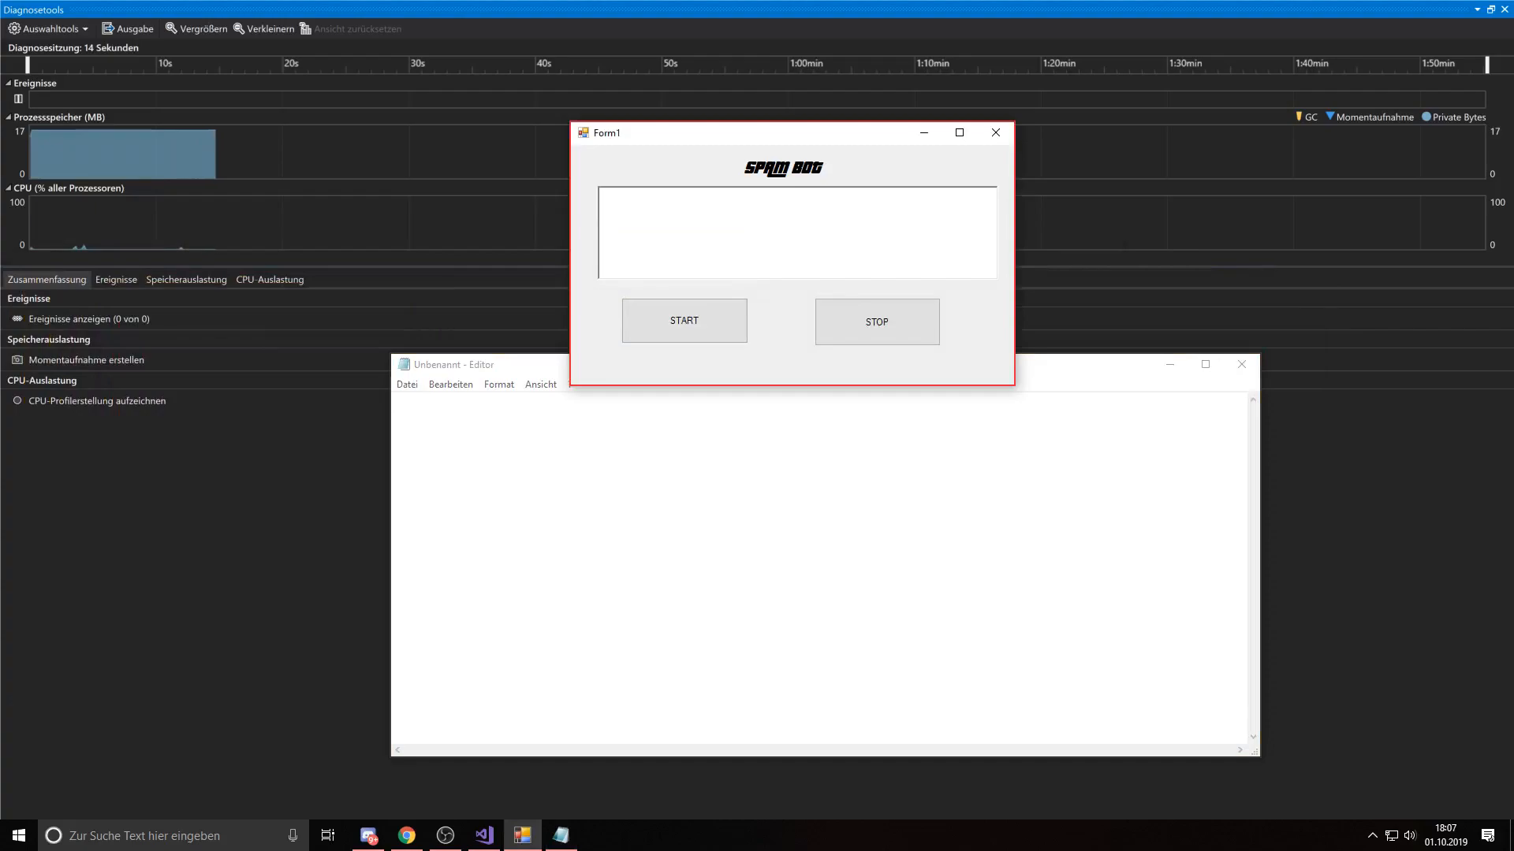
text(test)
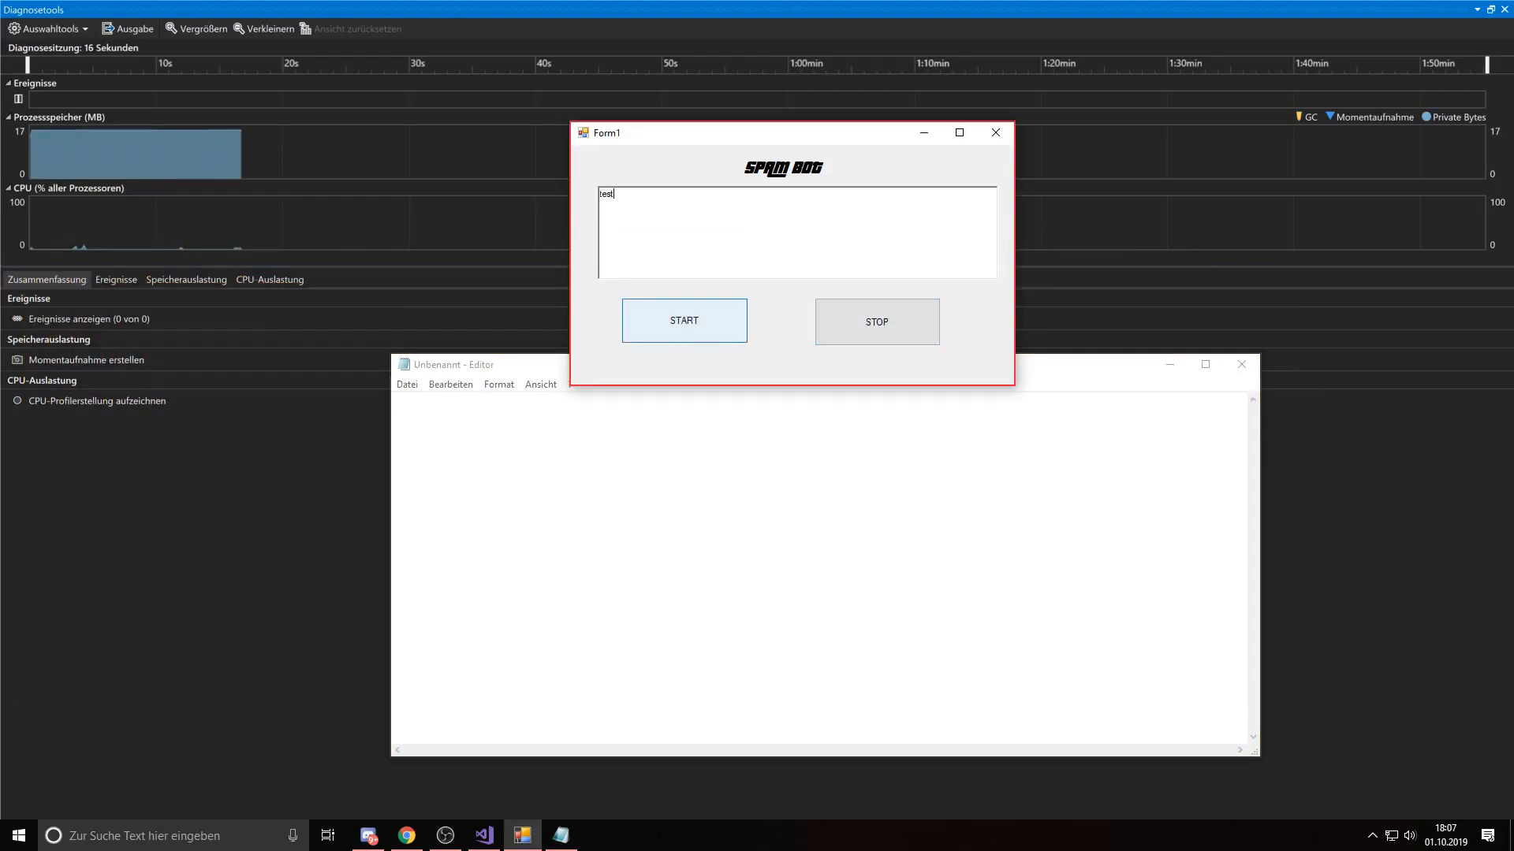
click(684, 321)
click(399, 485)
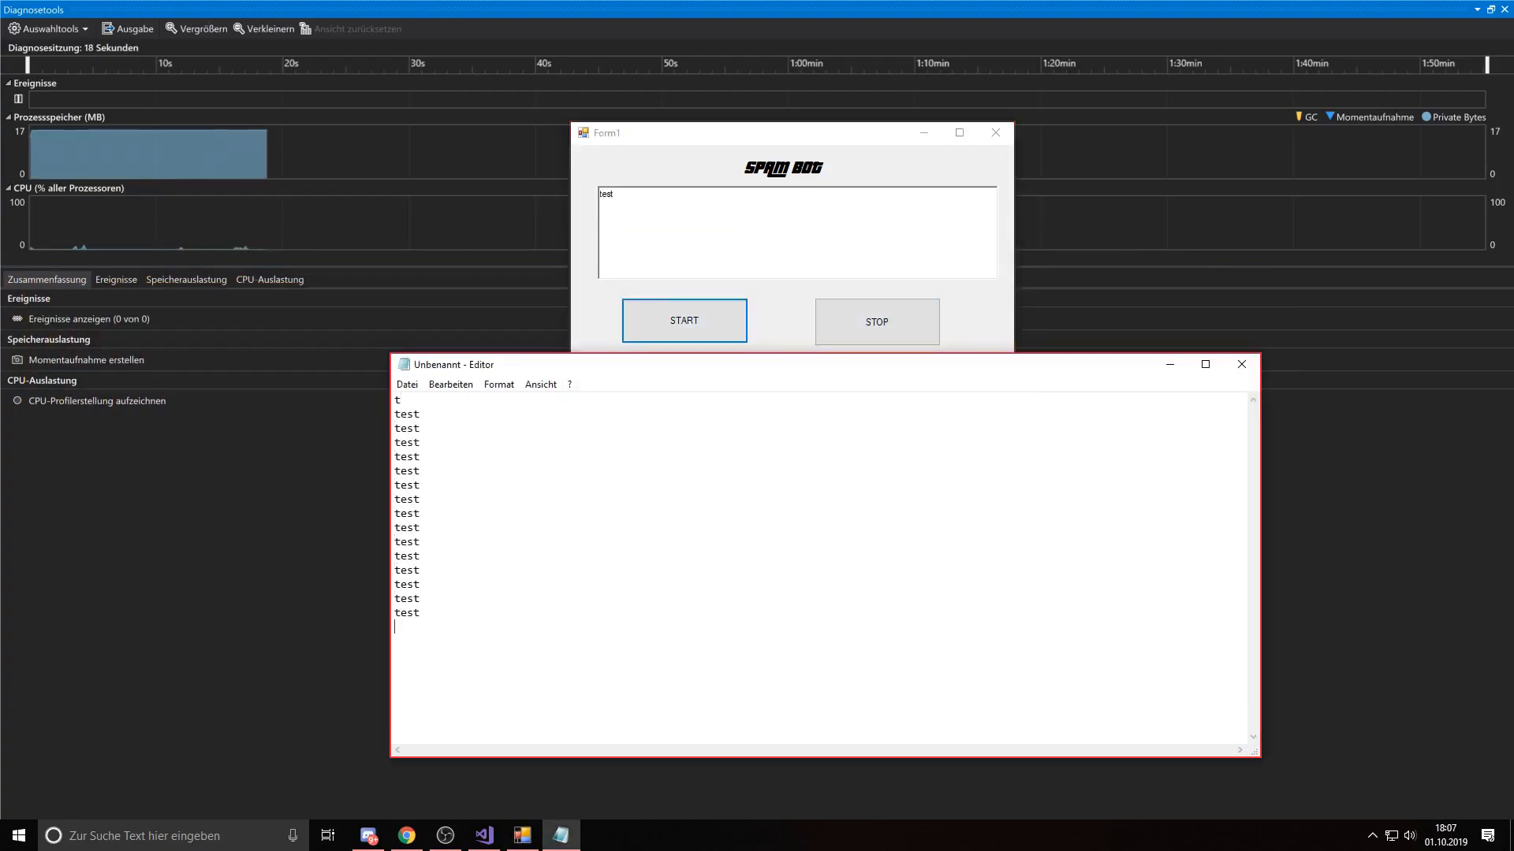
click(876, 322)
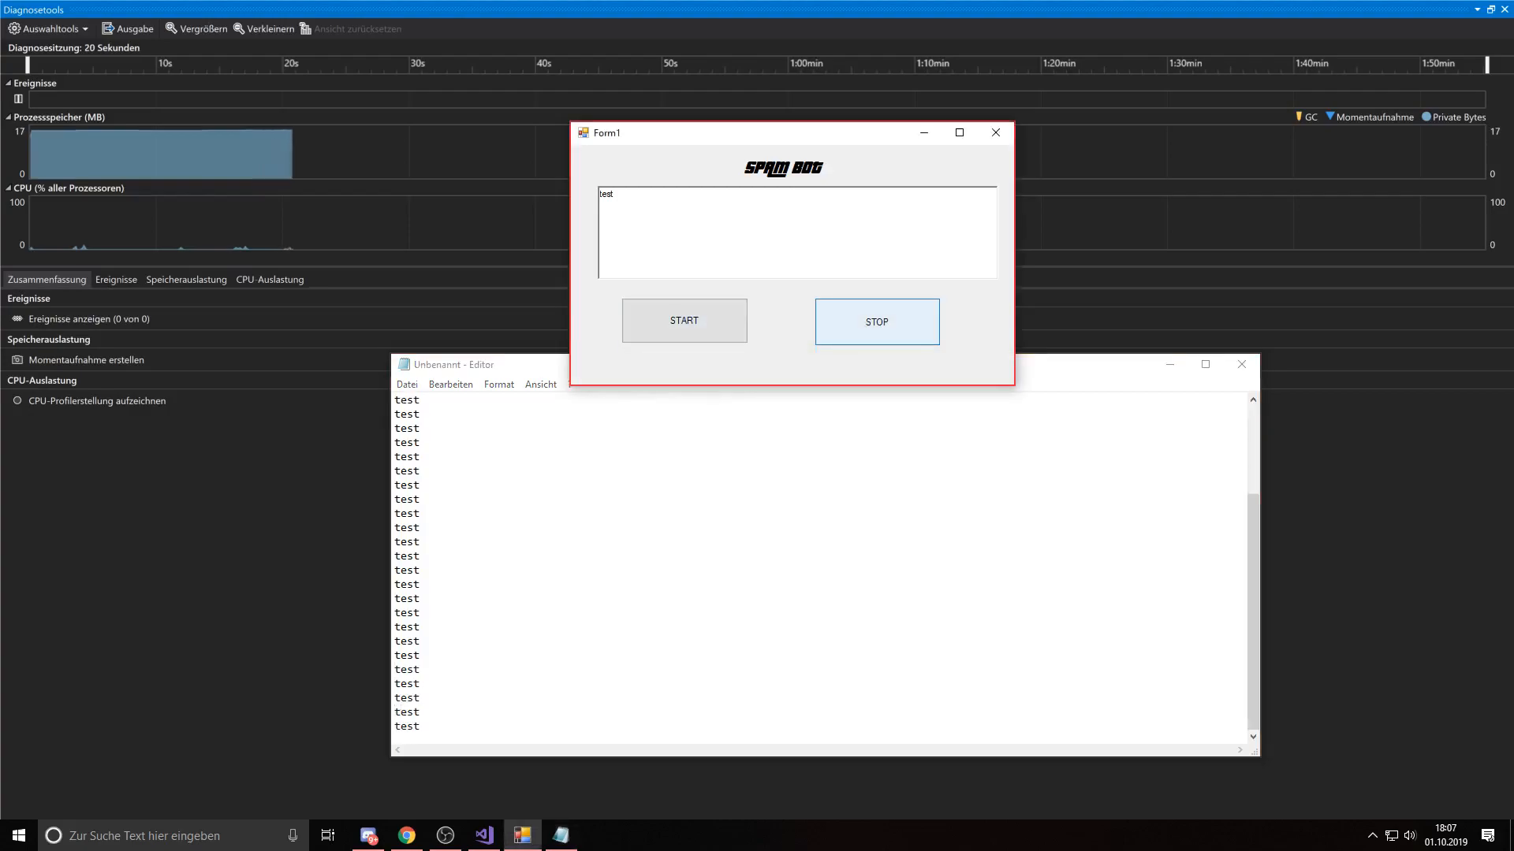
Step: Clear Notepad's test lines, close Notepad, and end the running spam bot program
click(829, 591)
key(ctrl+a)
key(BackSpace)
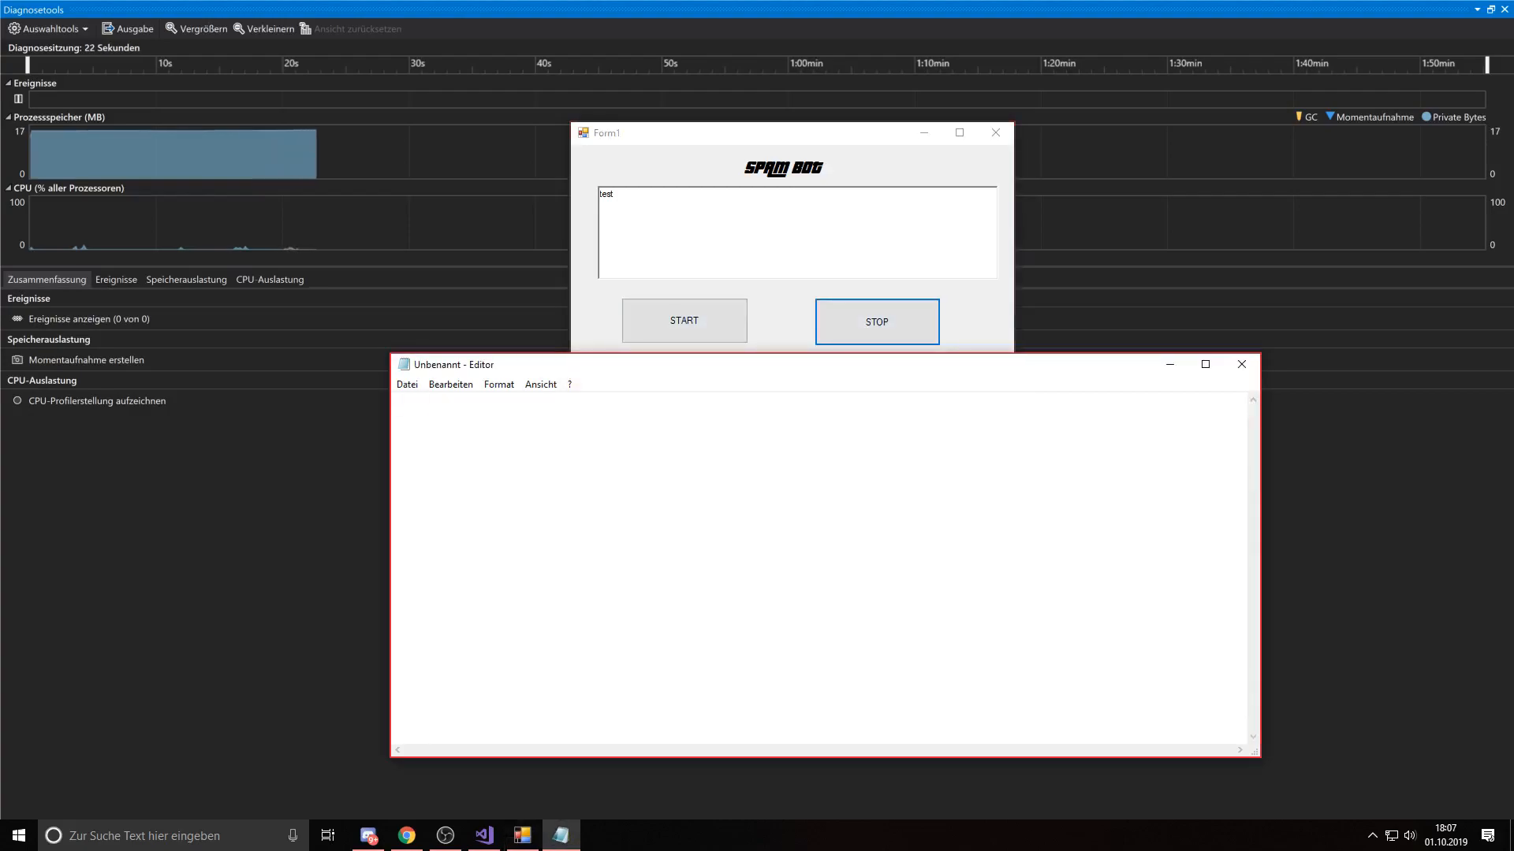
key(alt+F4)
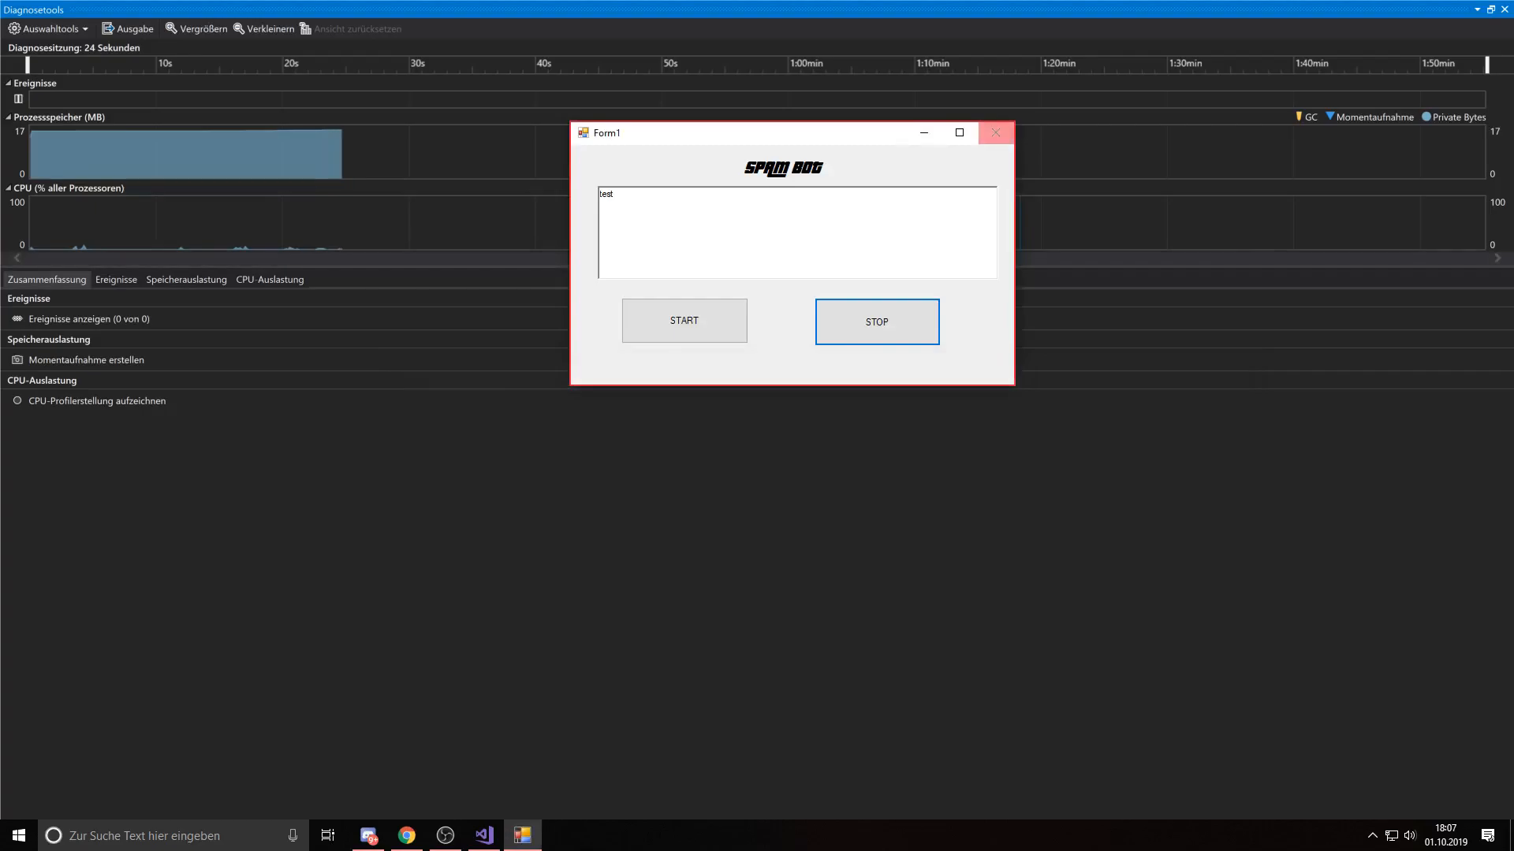
key(alt+F4)
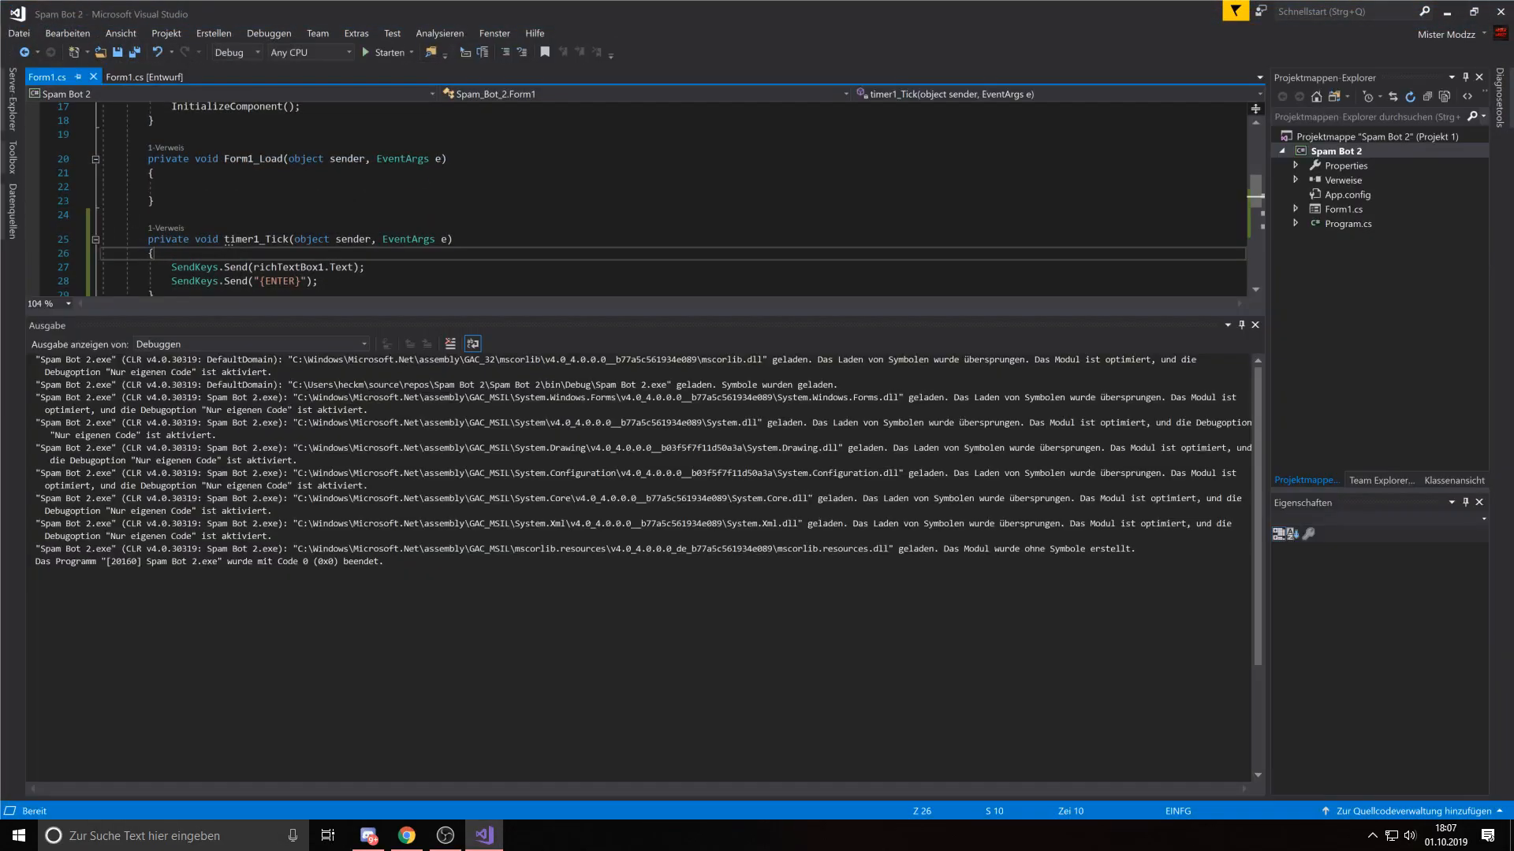
Step: In the Form1 designer, set timer1's Interval property from 100 to 1
click(145, 75)
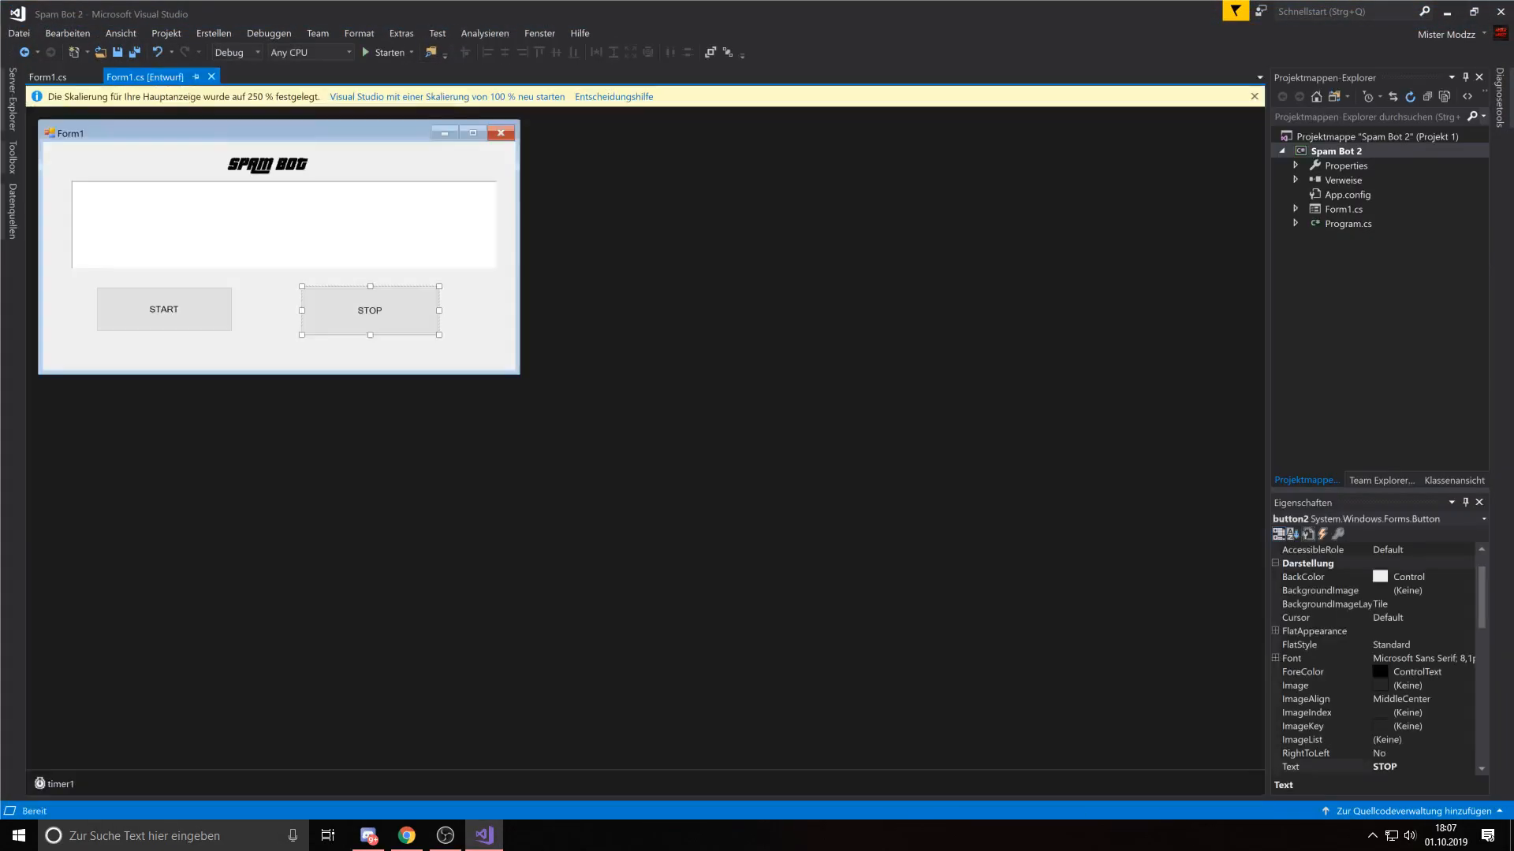
click(55, 783)
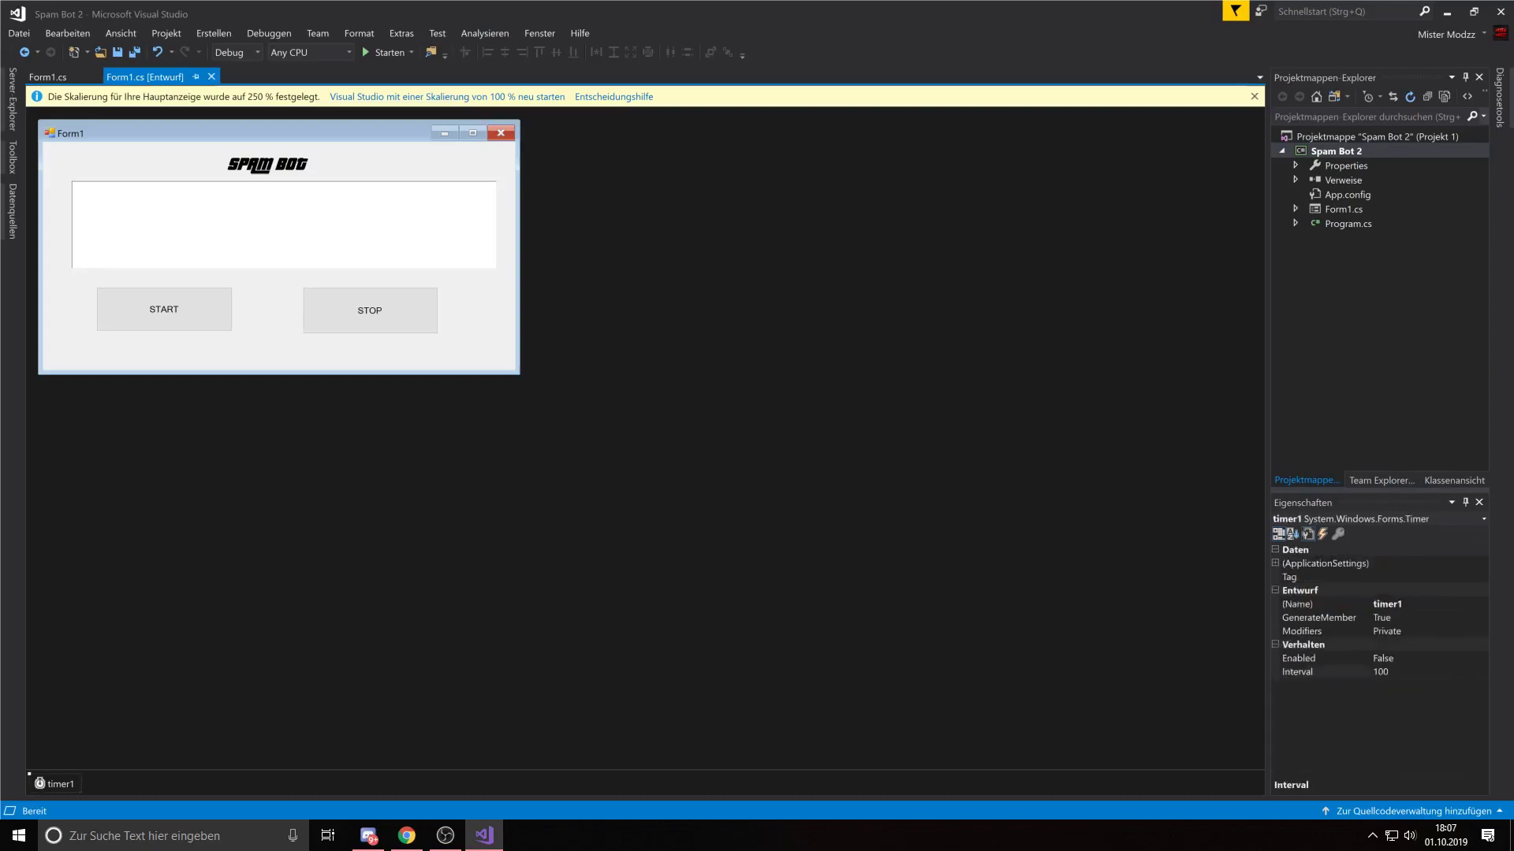
click(1298, 673)
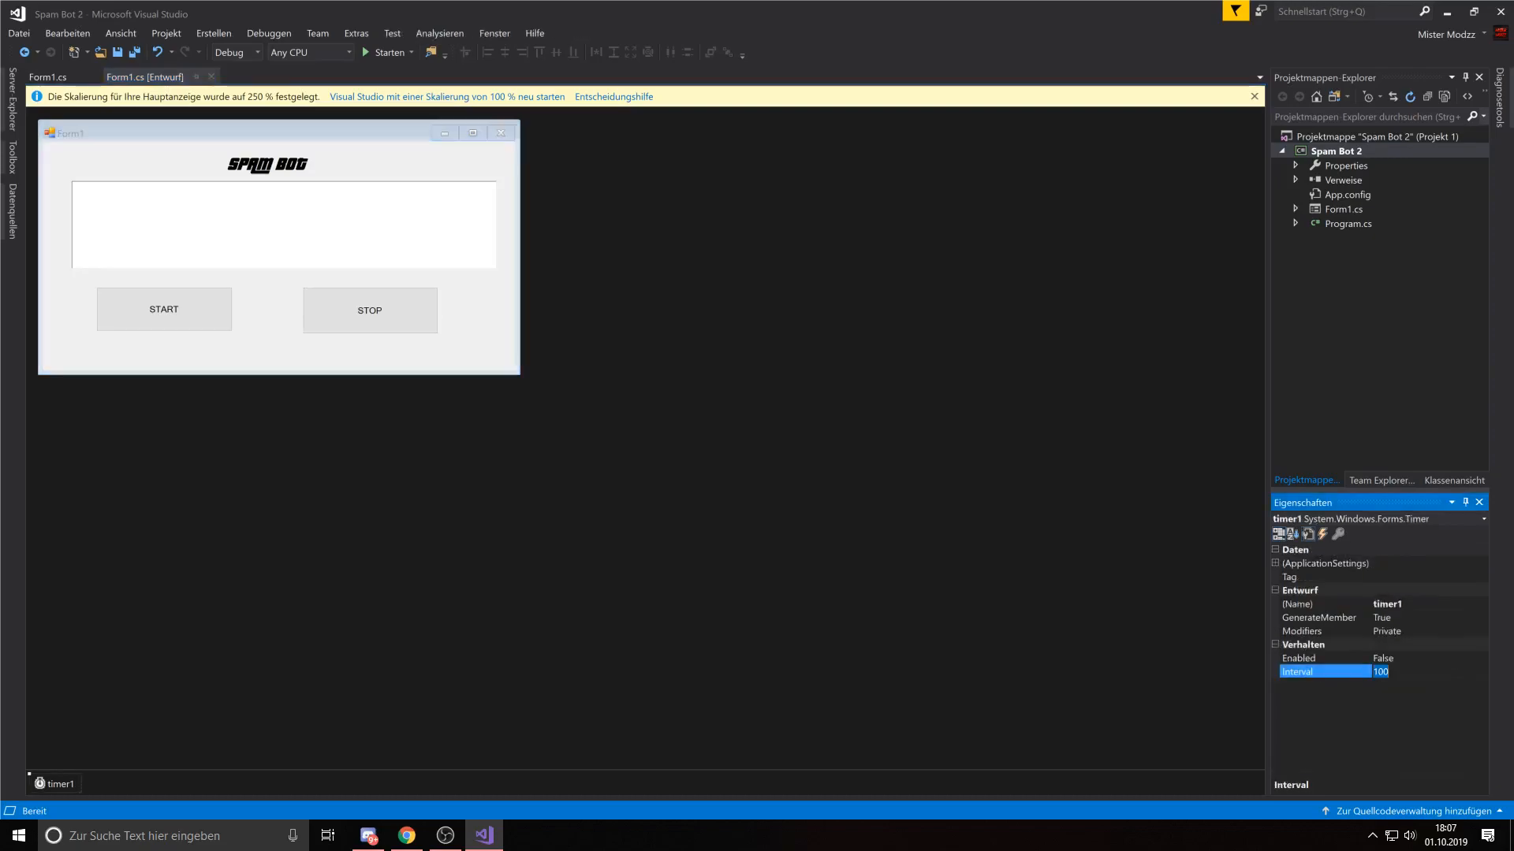
key(Return)
key(ctrl+a)
text(1)
key(Return)
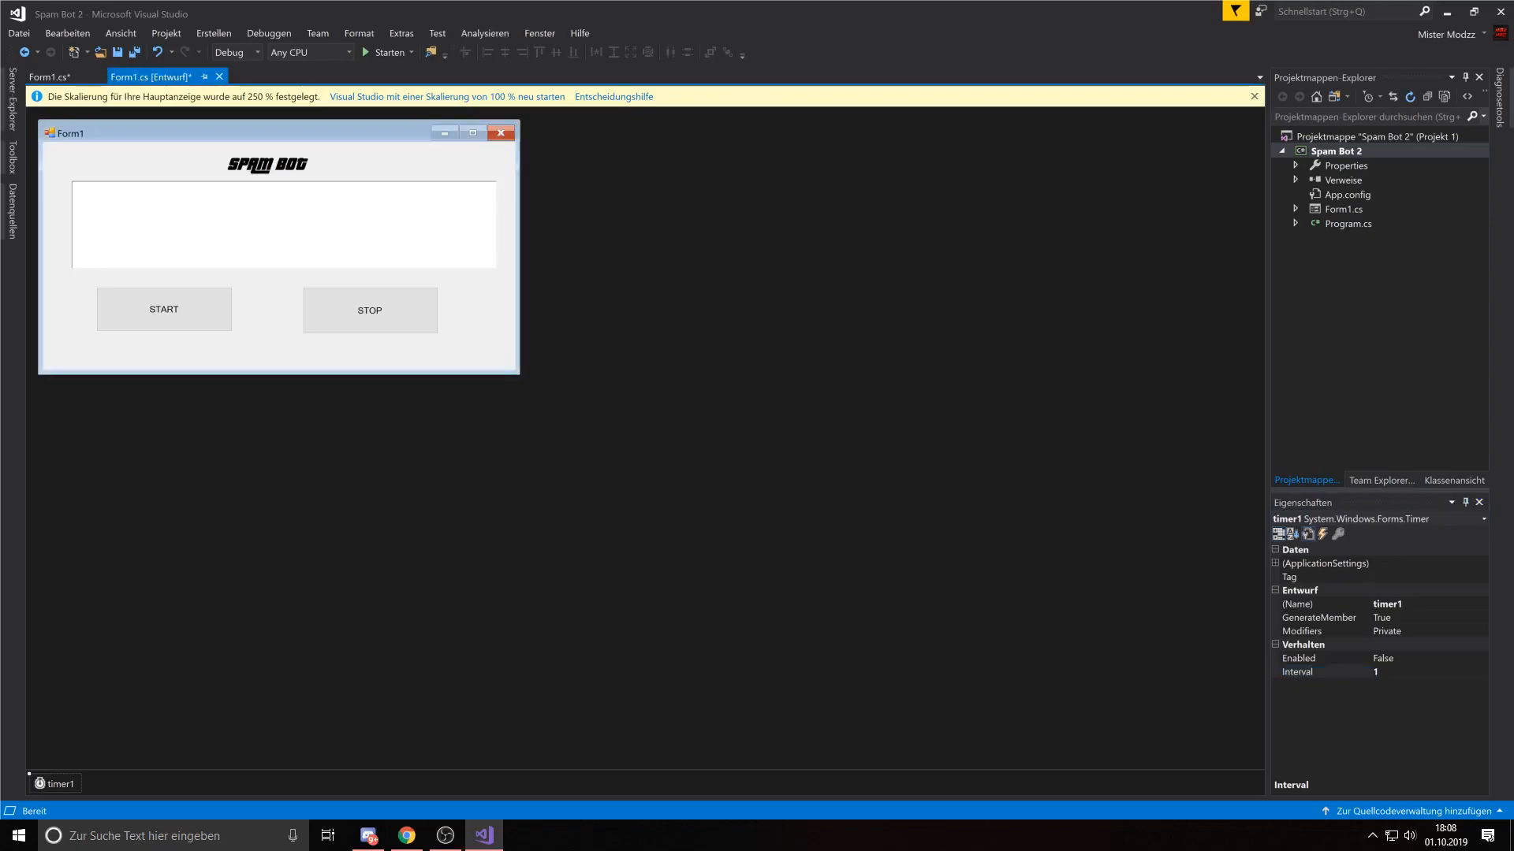
key(F4)
key(Escape)
Step: Launch the rebuilt spam bot with Debugging starten and move its window aside
click(268, 33)
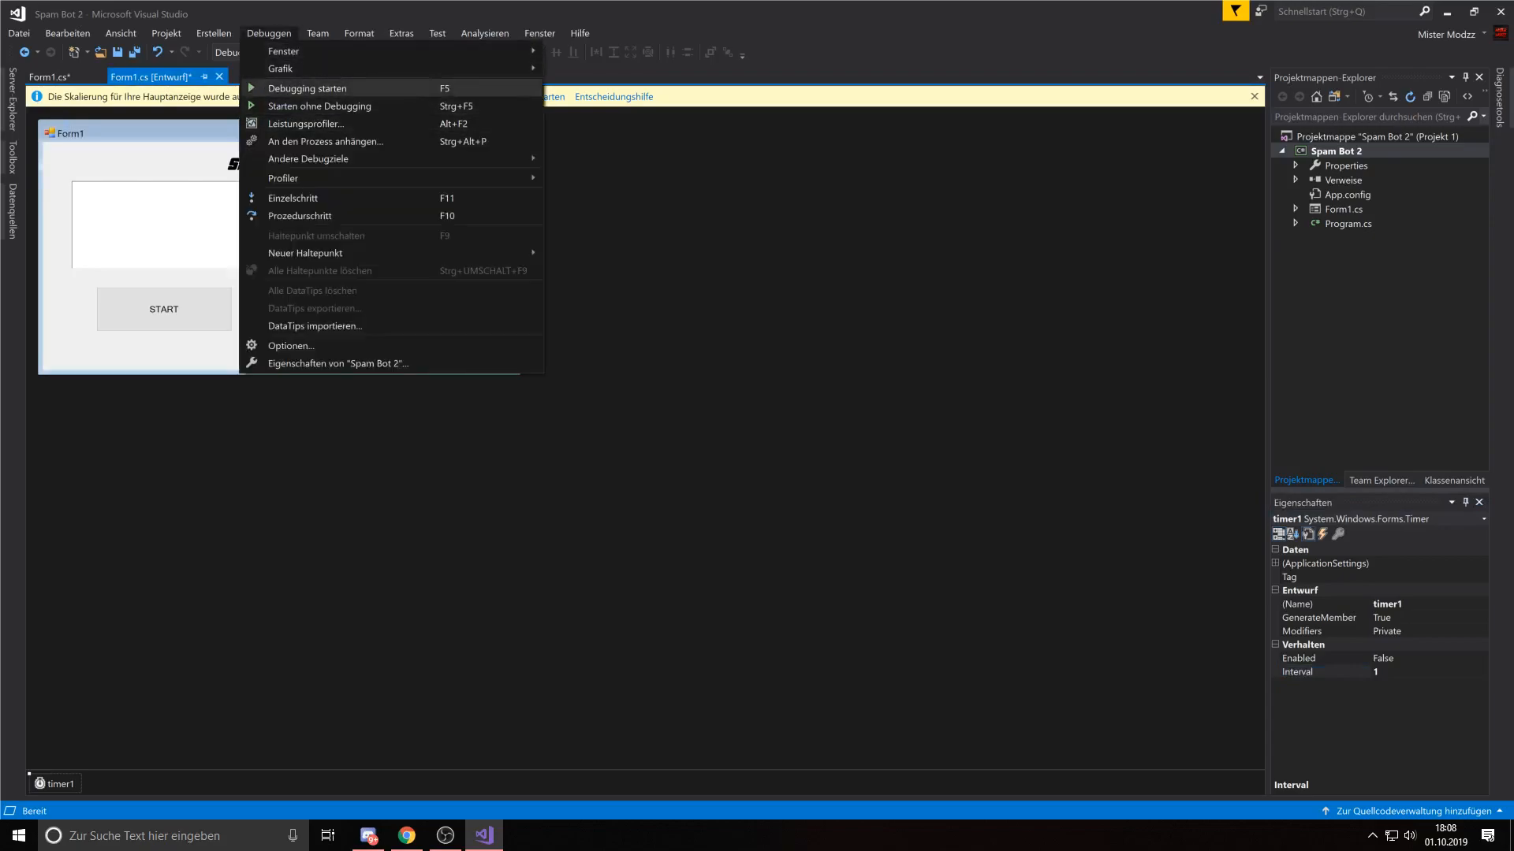
click(320, 105)
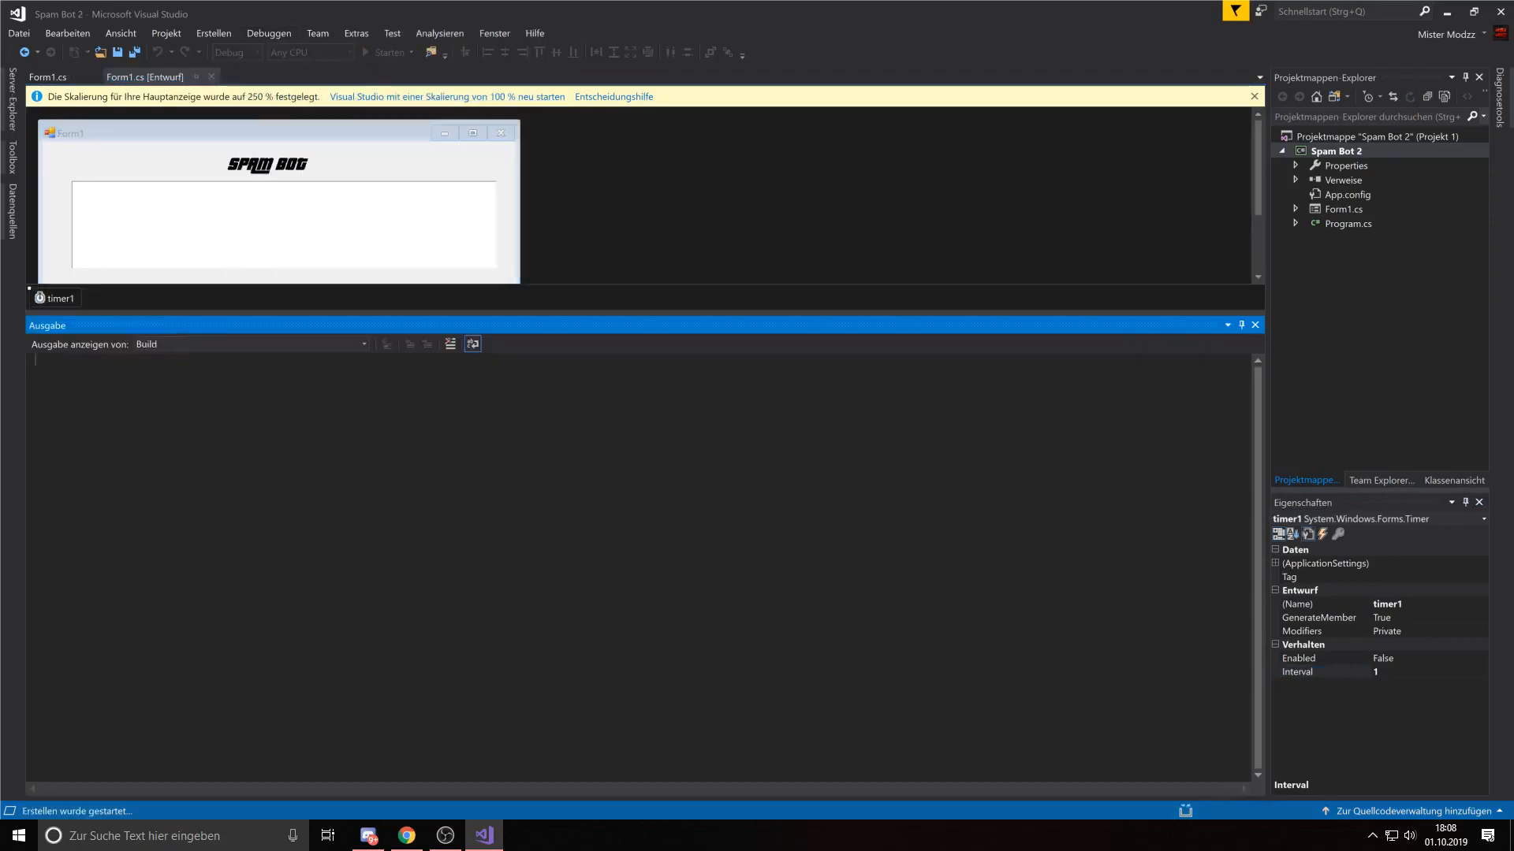
drag(267, 79, 605, 113)
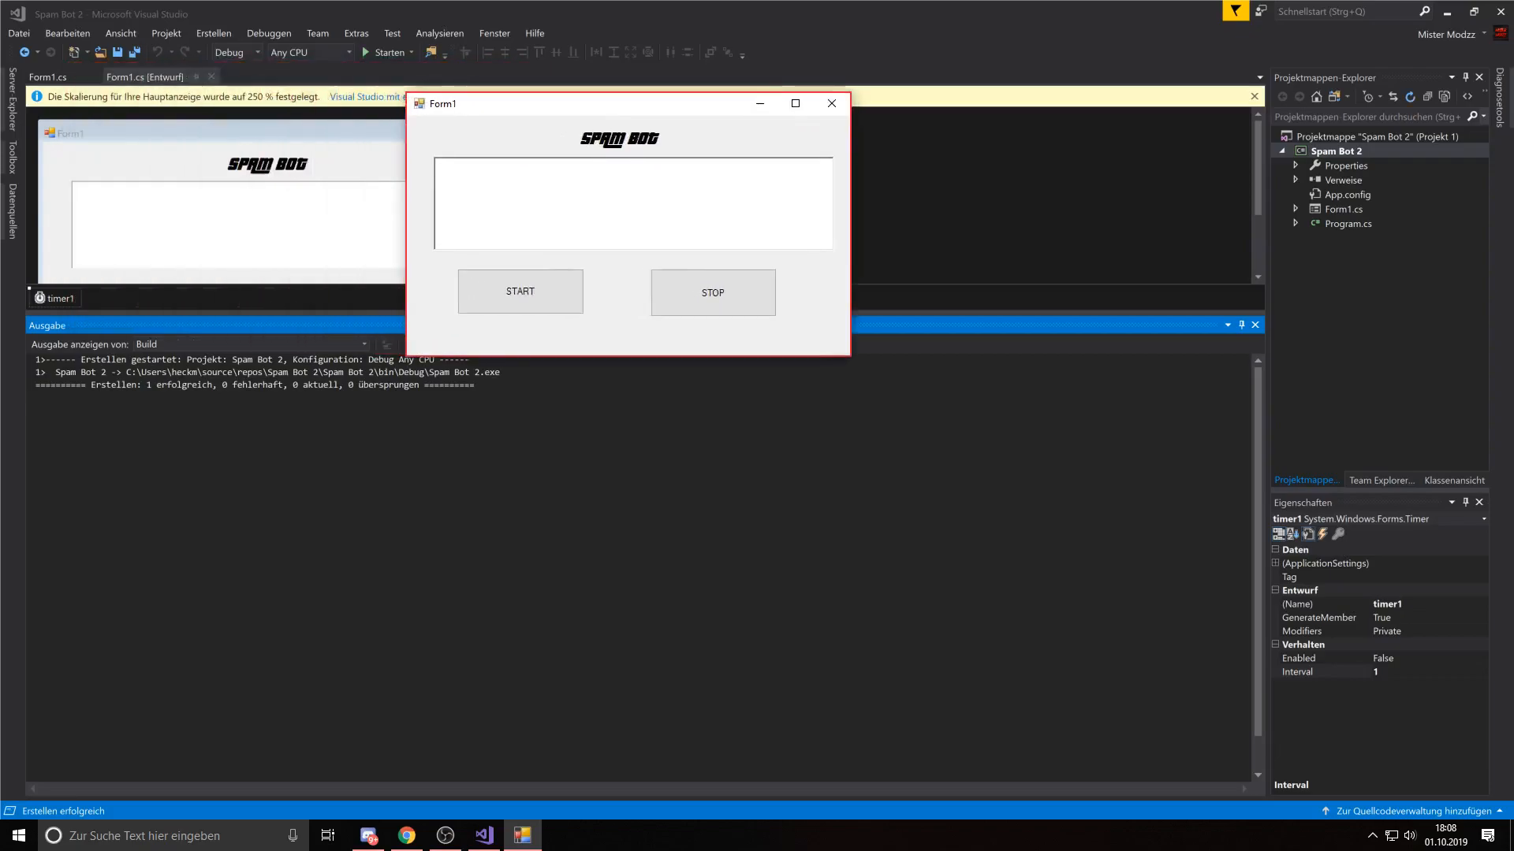
Step: Open a fresh Notepad, start the bot and focus Notepad so it fills with Test lines
key(super)
text(ed)
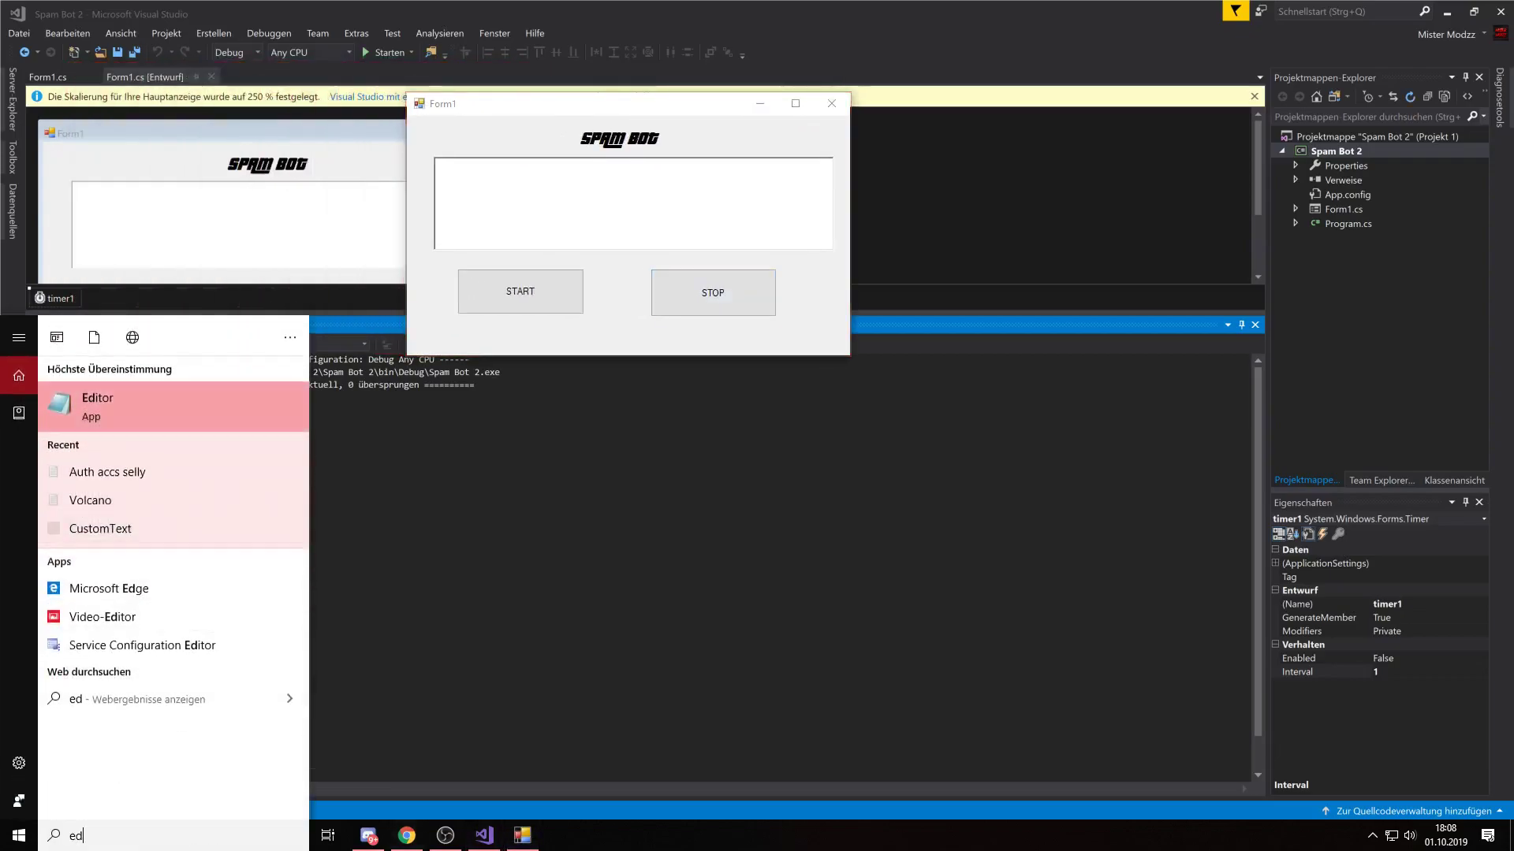
key(Return)
click(520, 291)
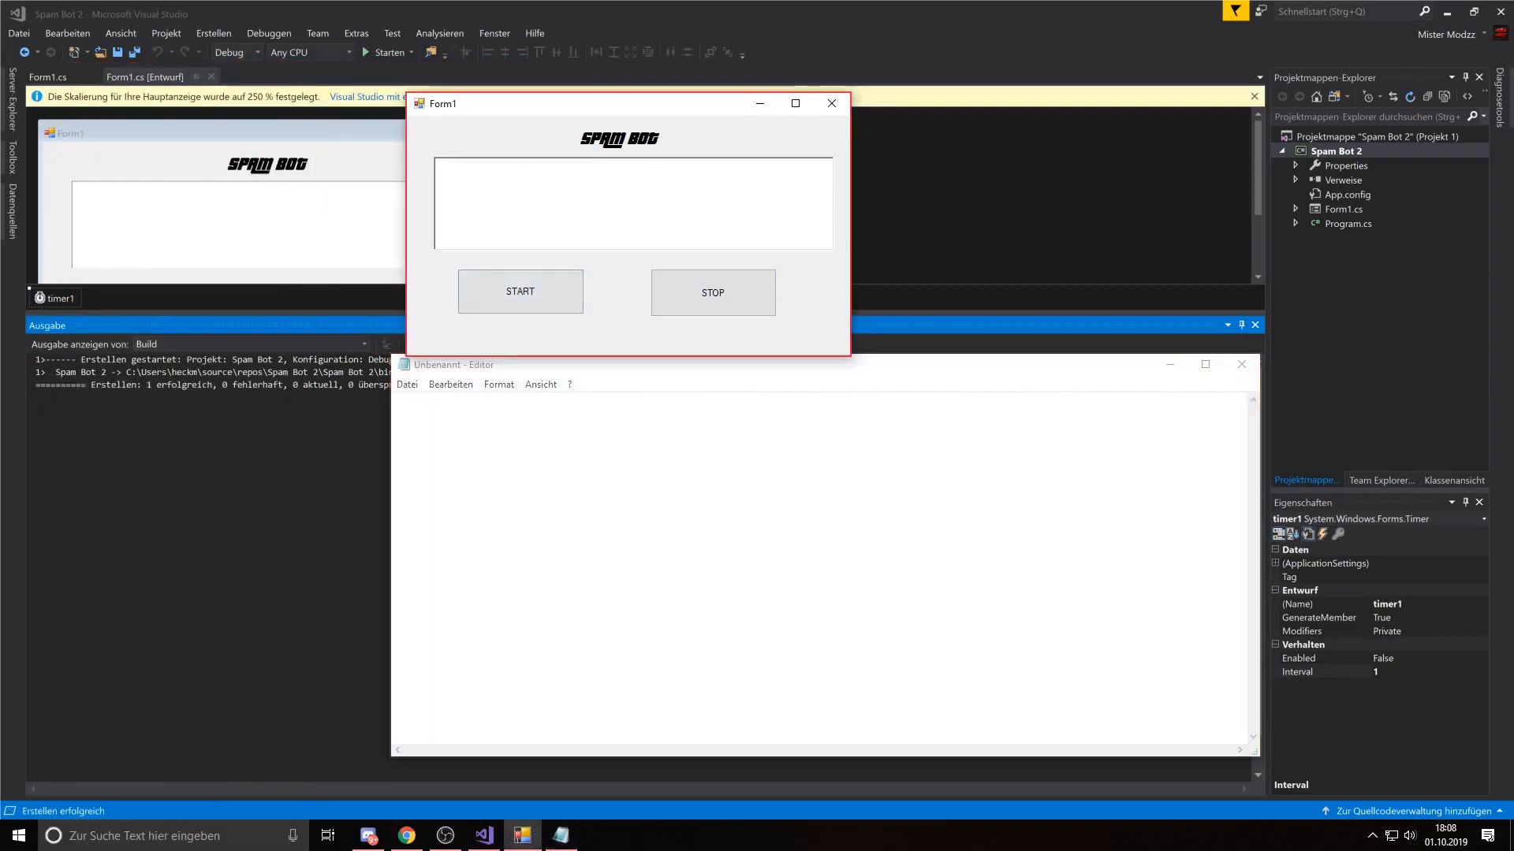
click(521, 291)
click(768, 533)
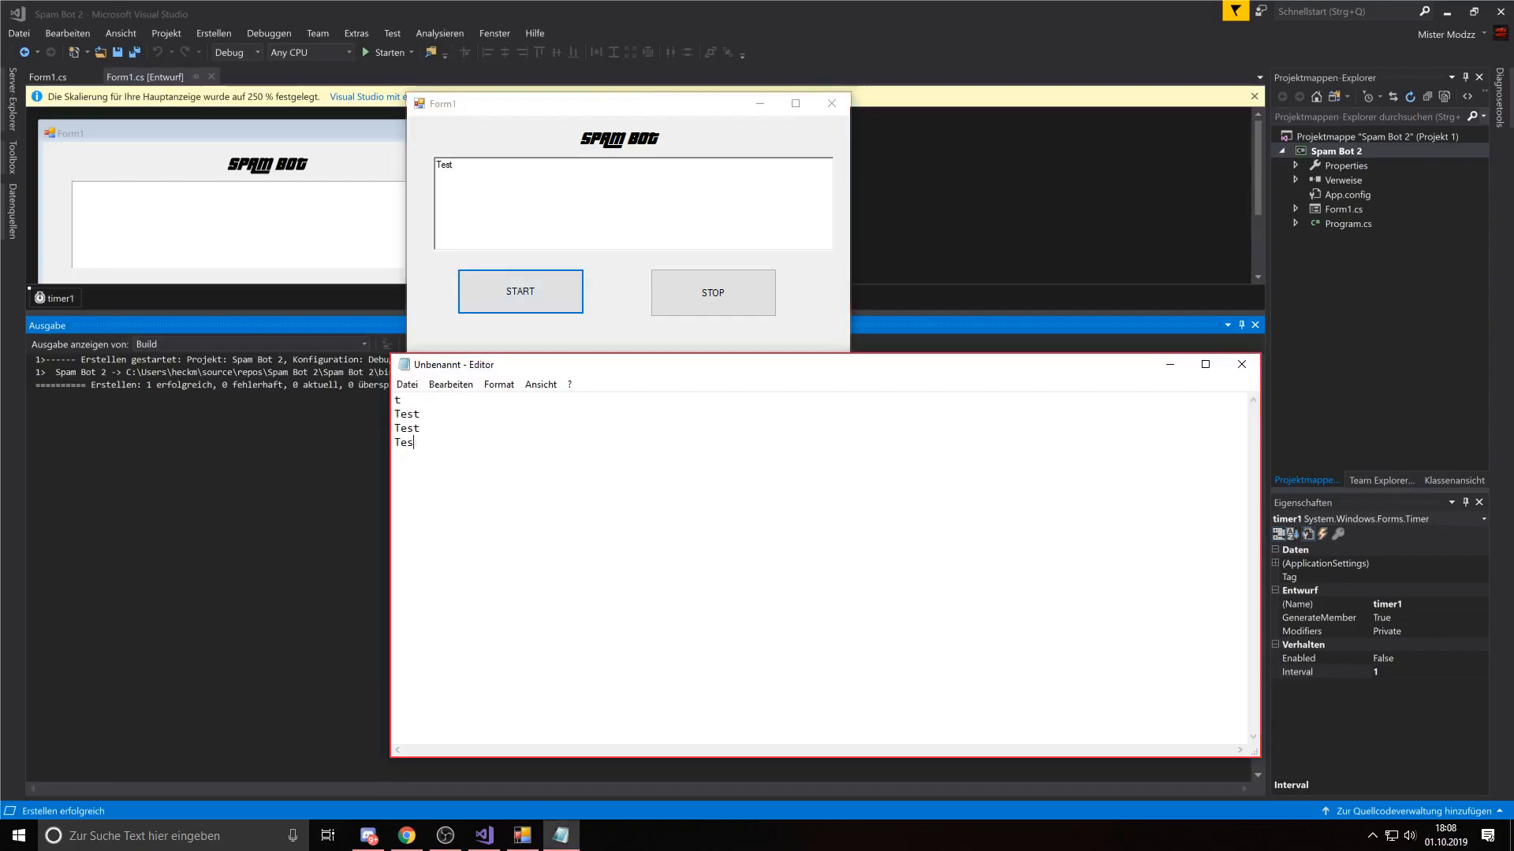